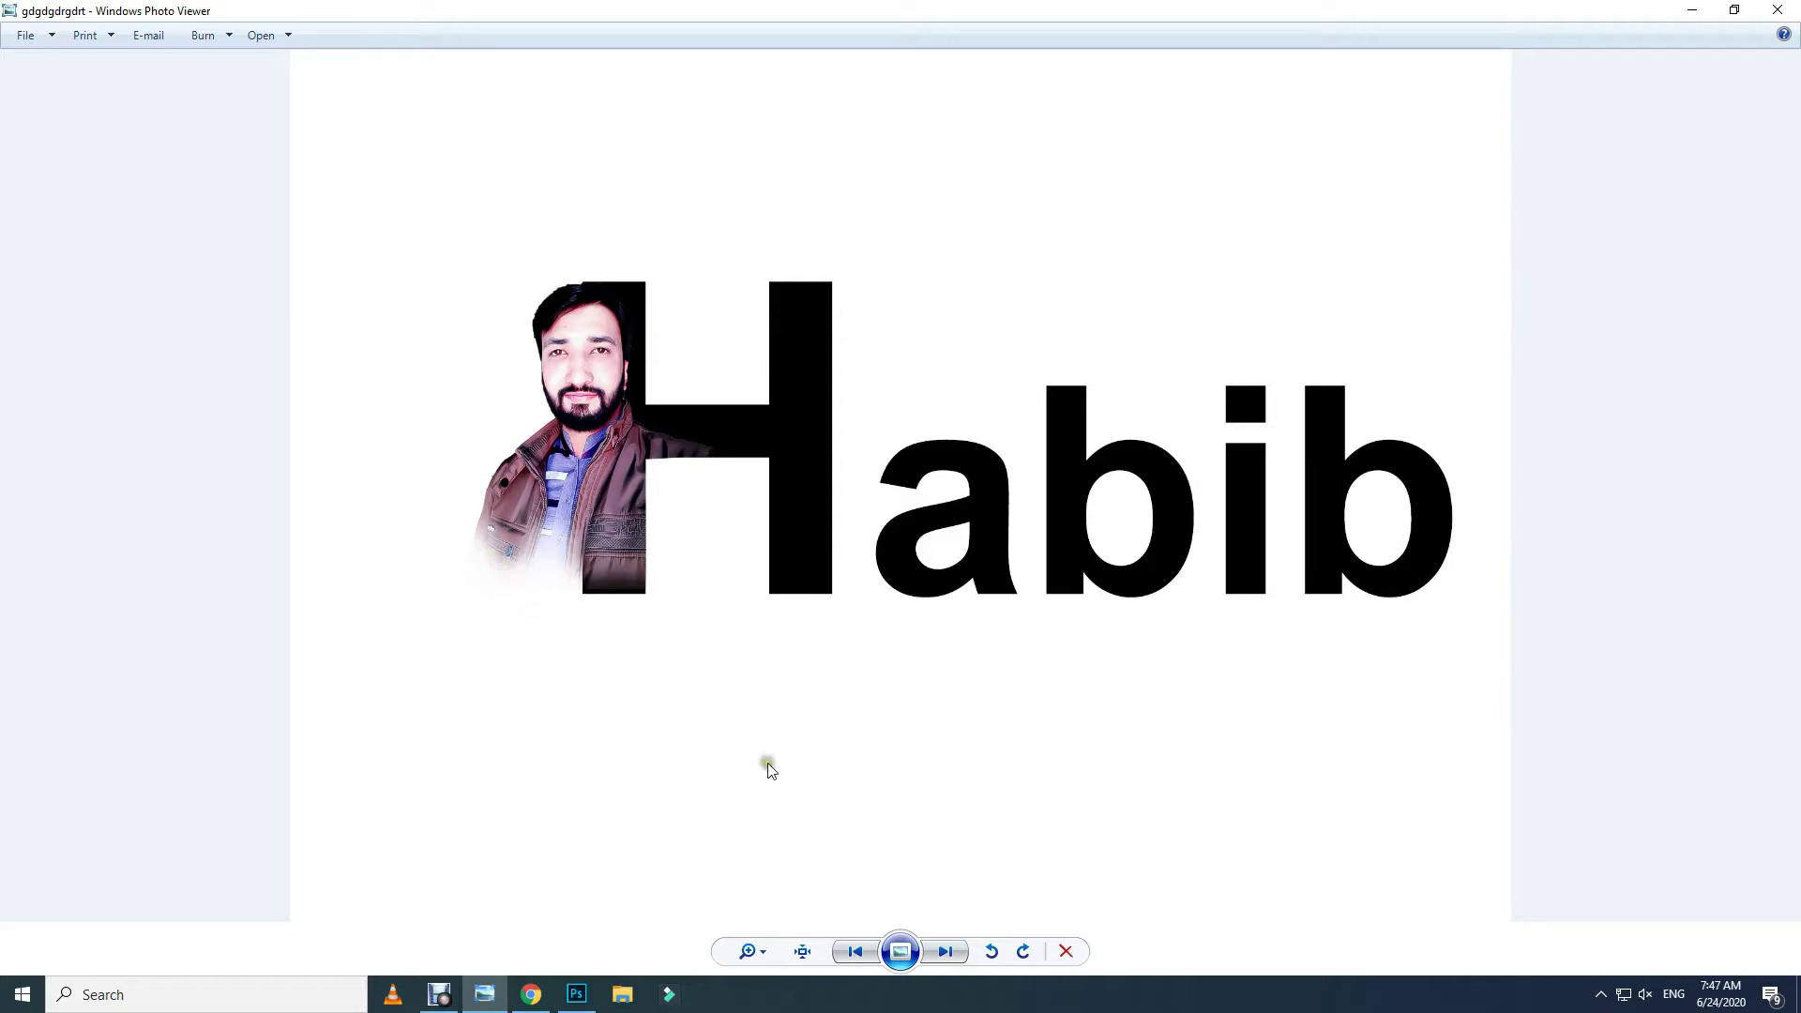
- Switch to Photoshop and create a new 7 × 5 inch document at 300 pixels/inch with a white background
click(530, 994)
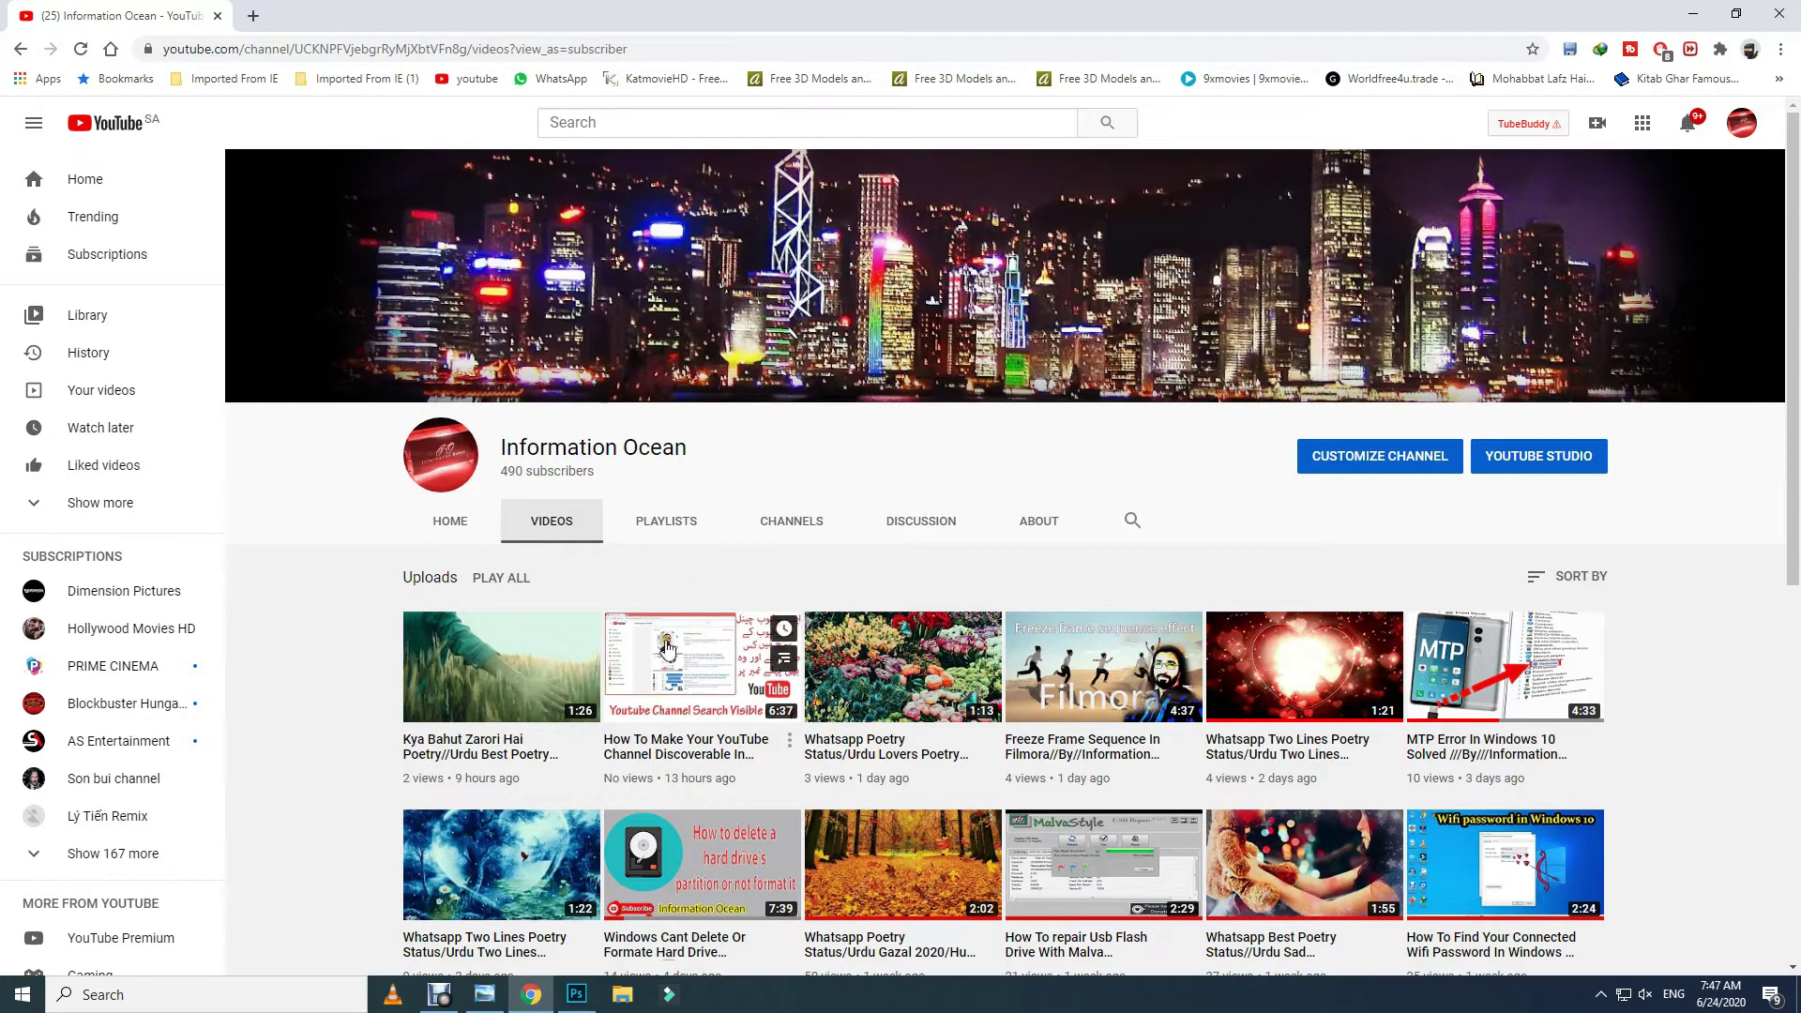
mouse_move(576, 995)
click(571, 914)
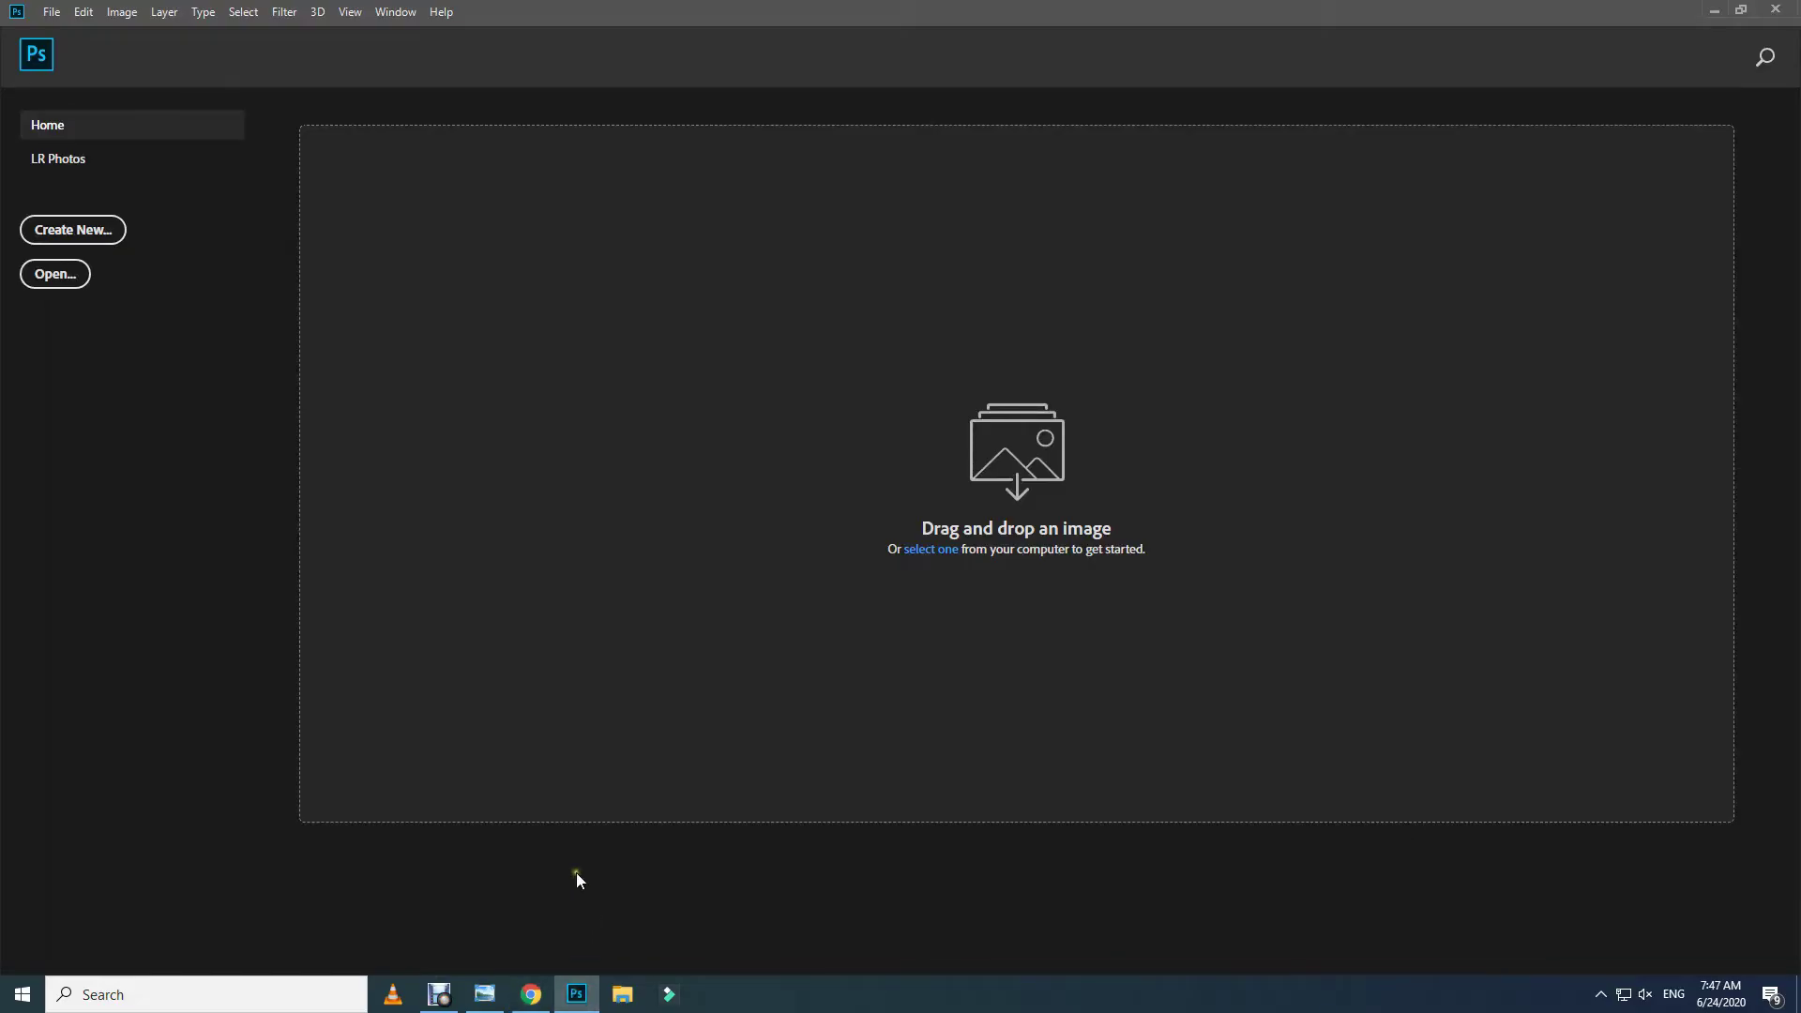
click(73, 235)
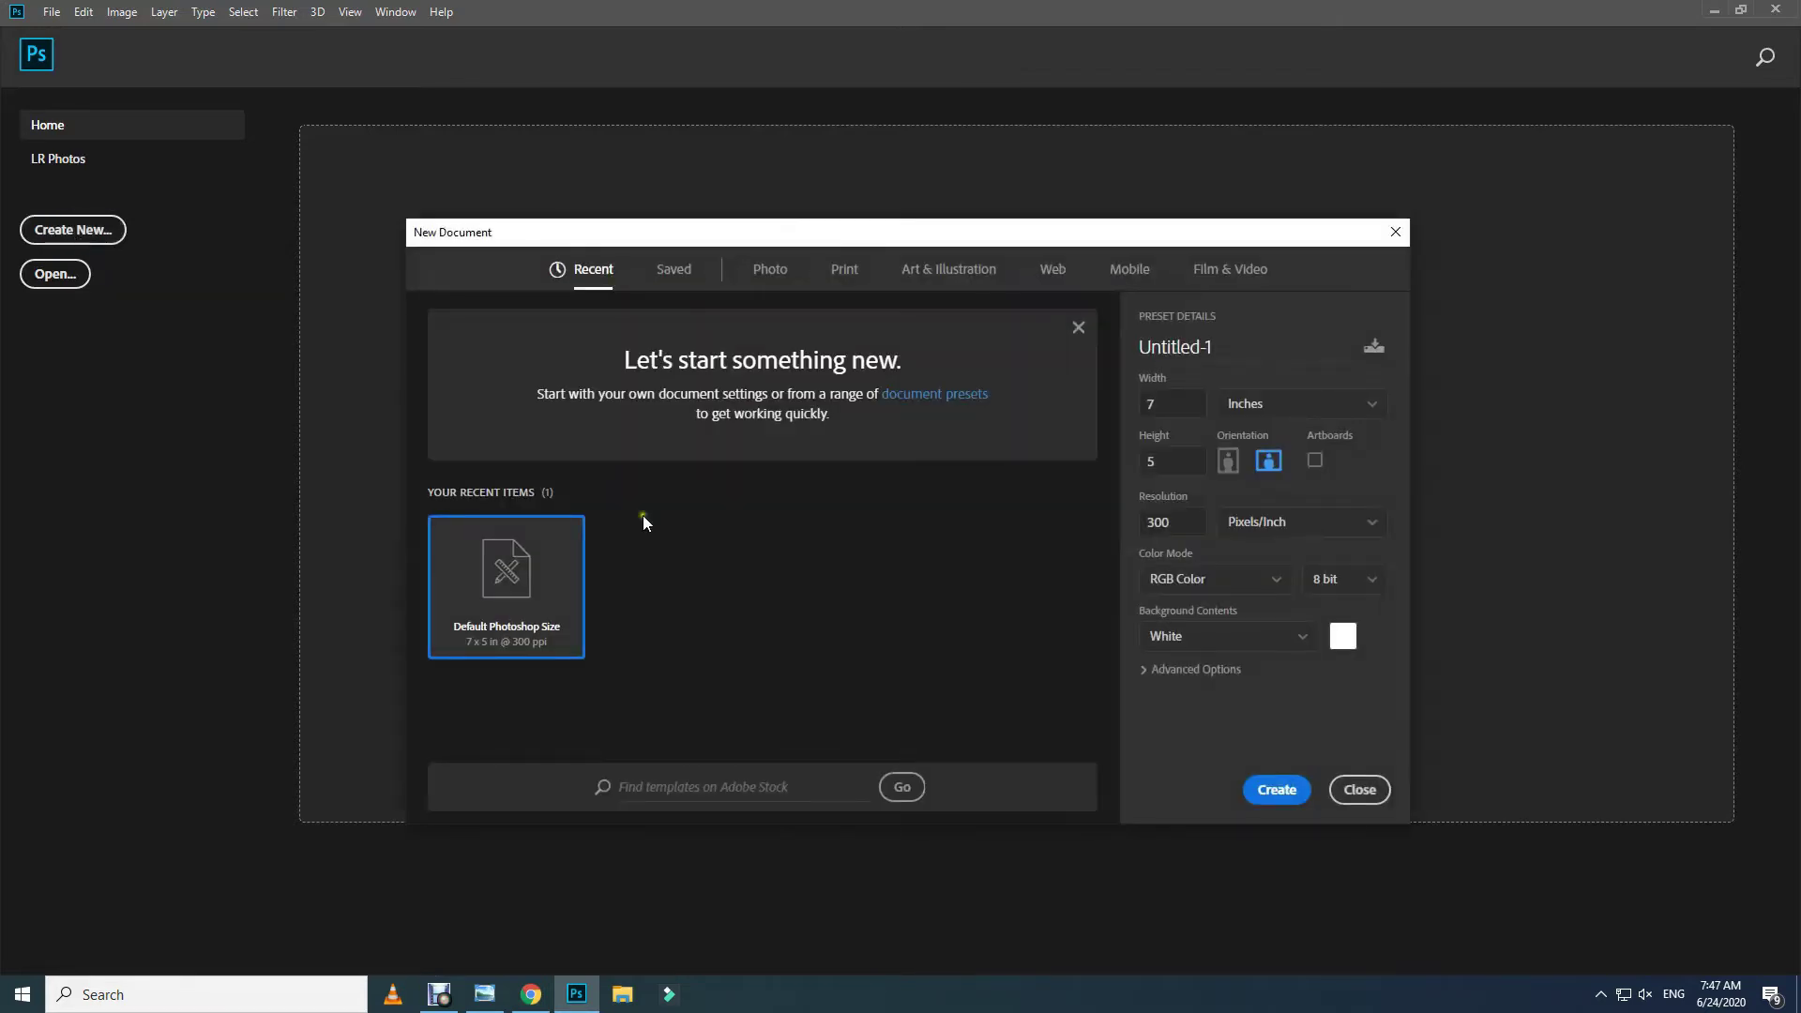
click(1276, 795)
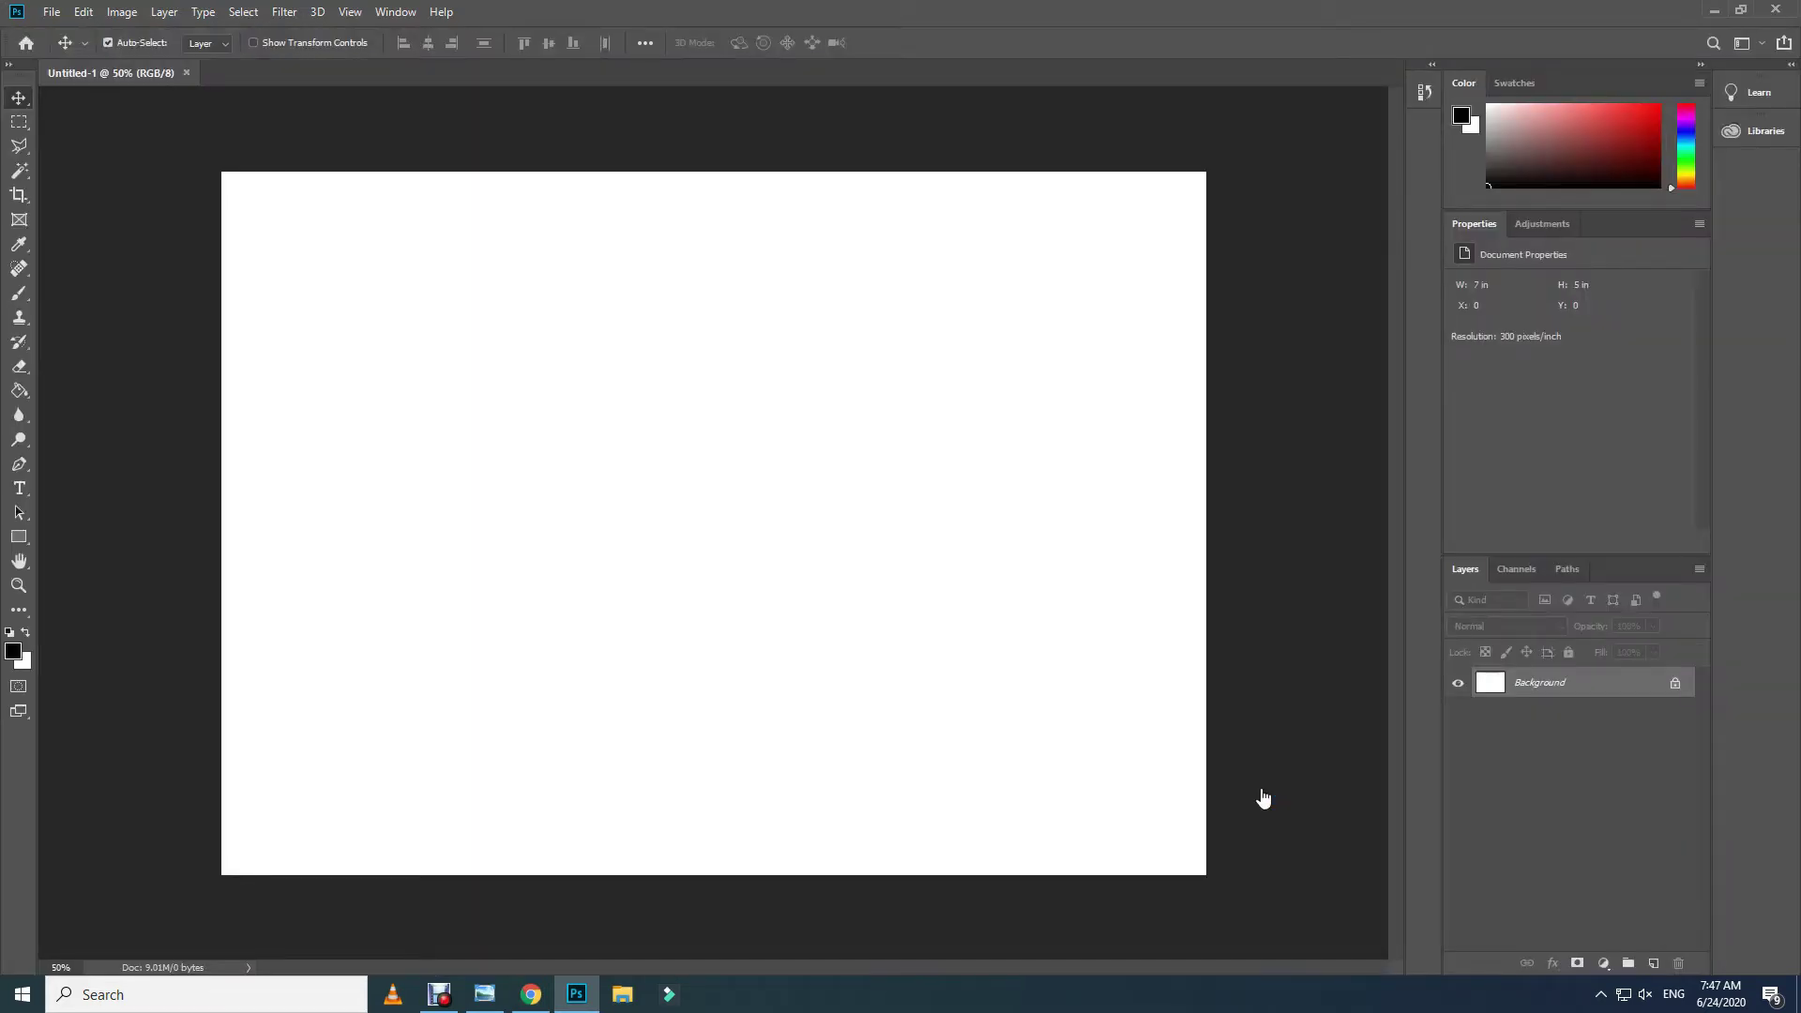
- Draw a paragraph text box across most of the canvas and set its font size to 72 pt
click(18, 489)
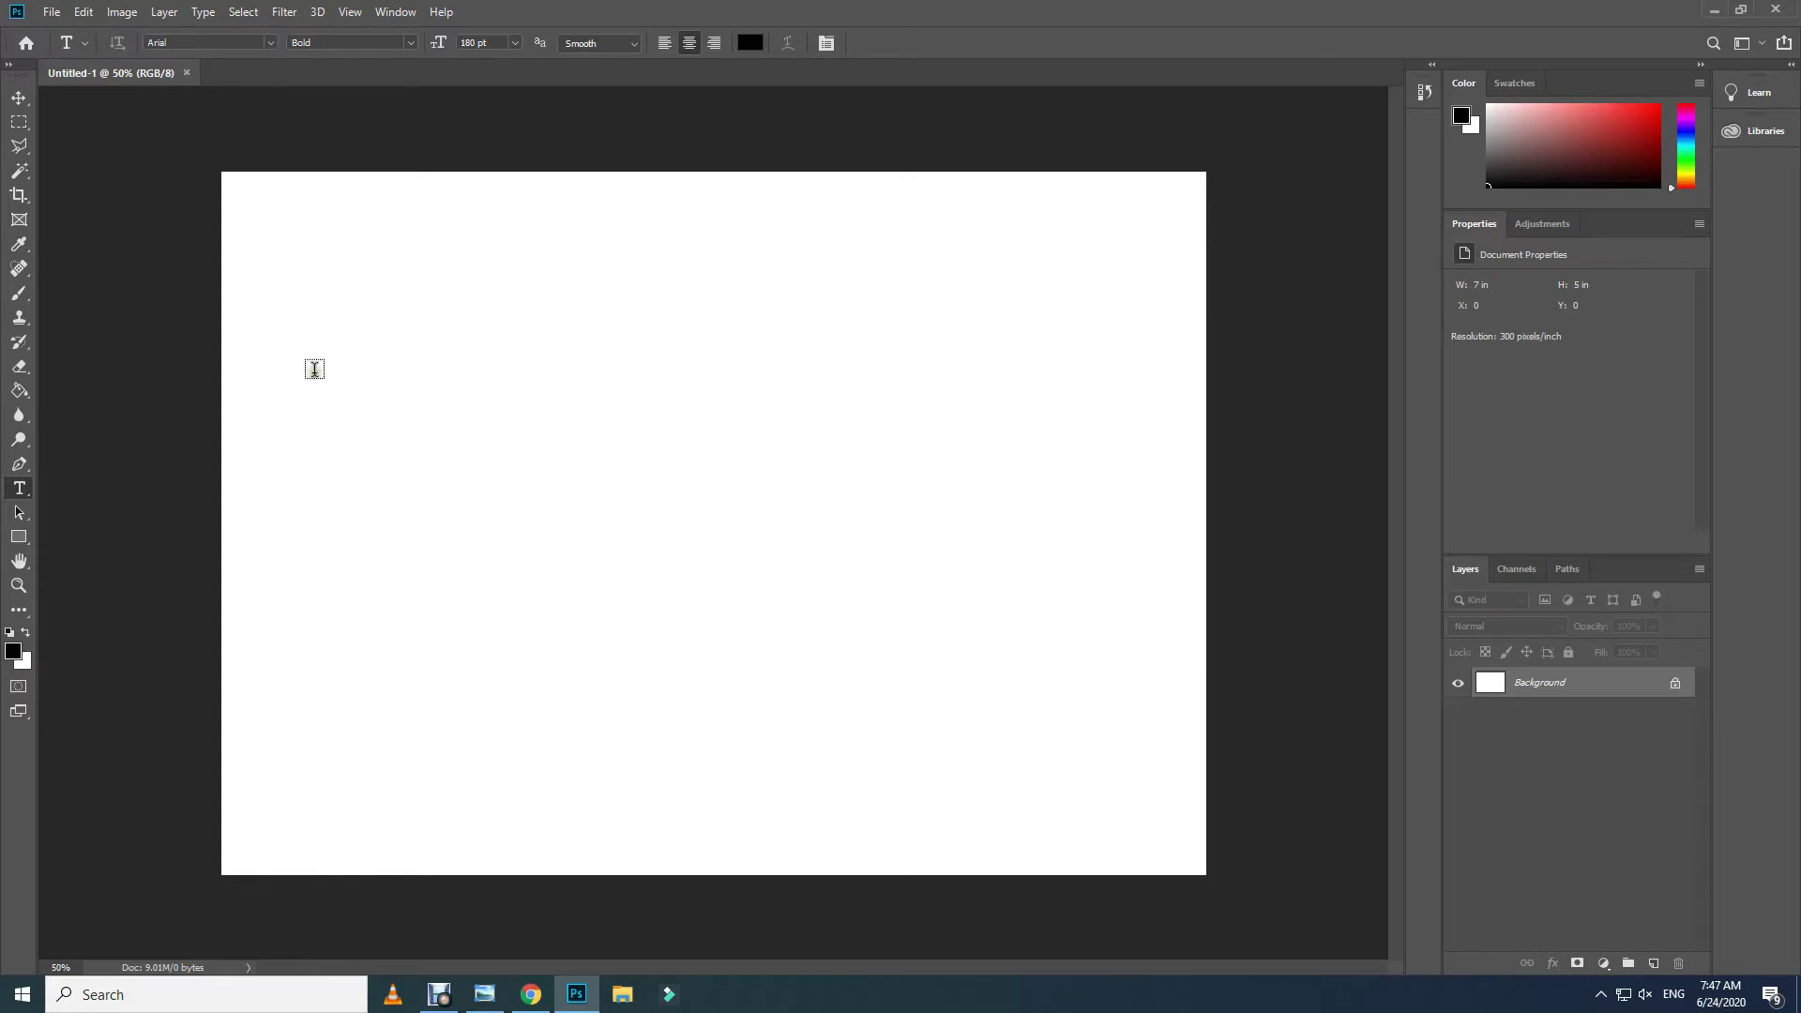
click(22, 634)
click(26, 628)
drag(312, 278, 1157, 789)
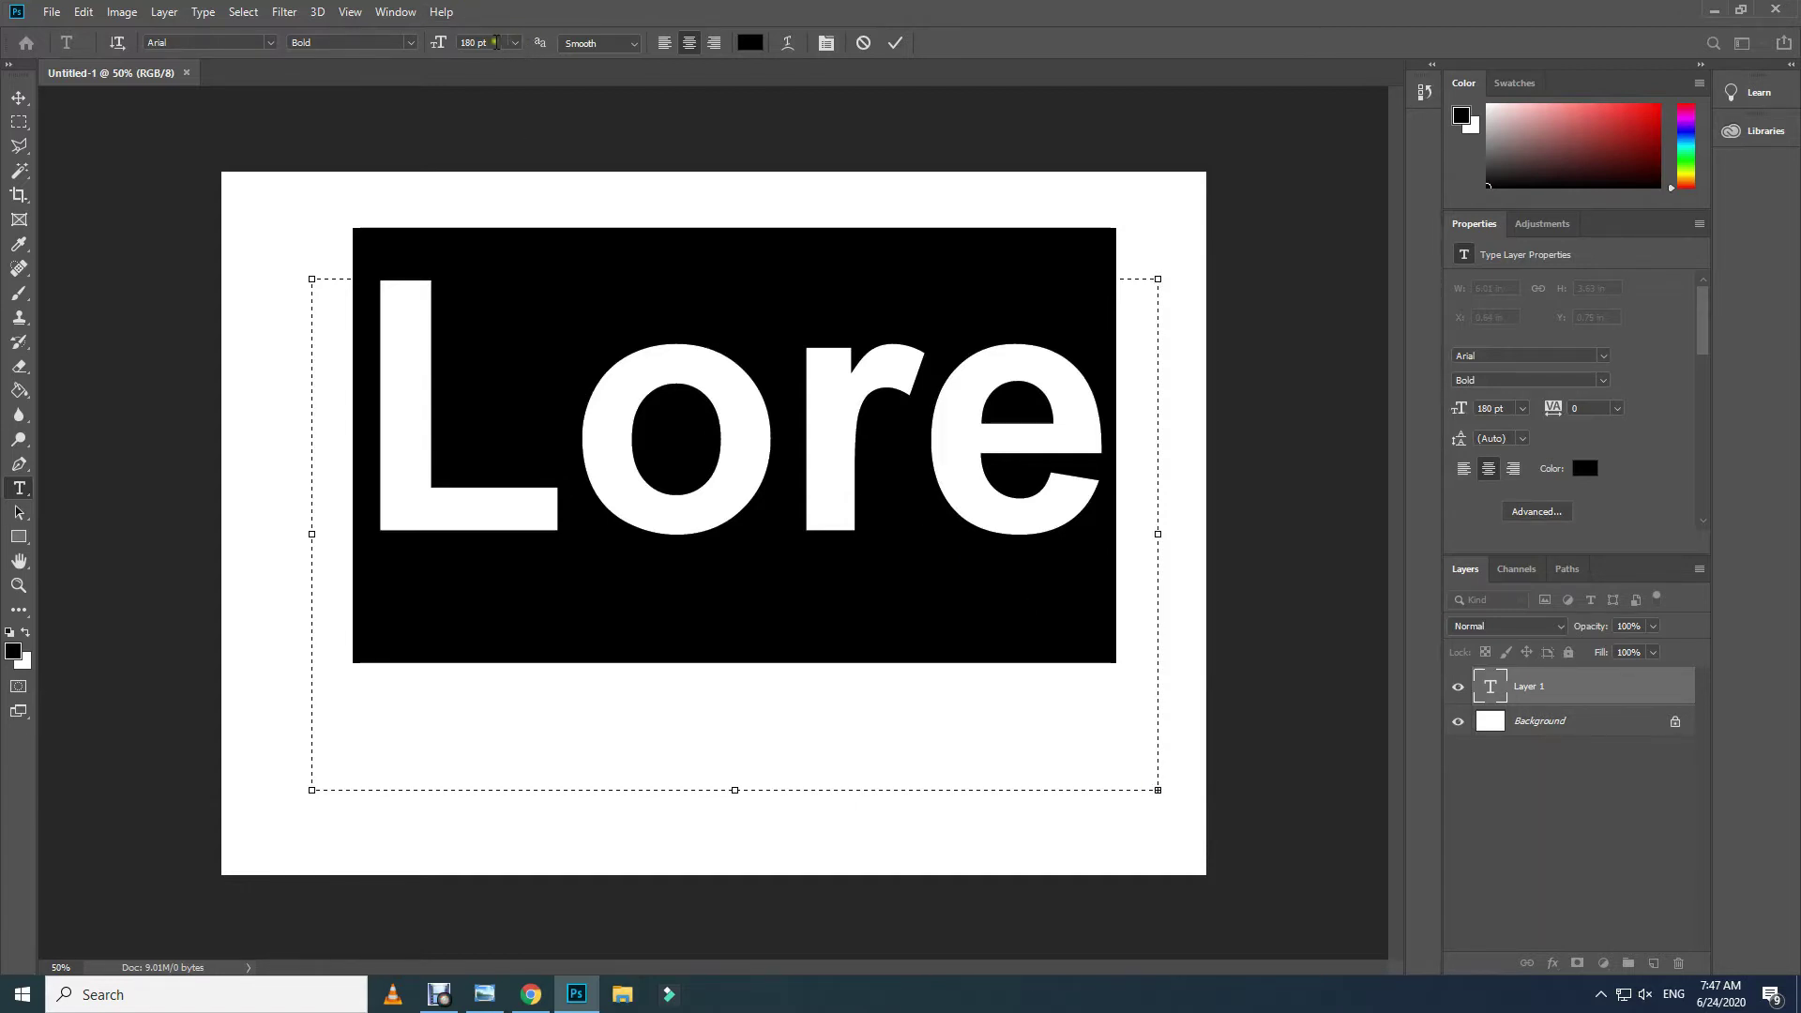
click(488, 43)
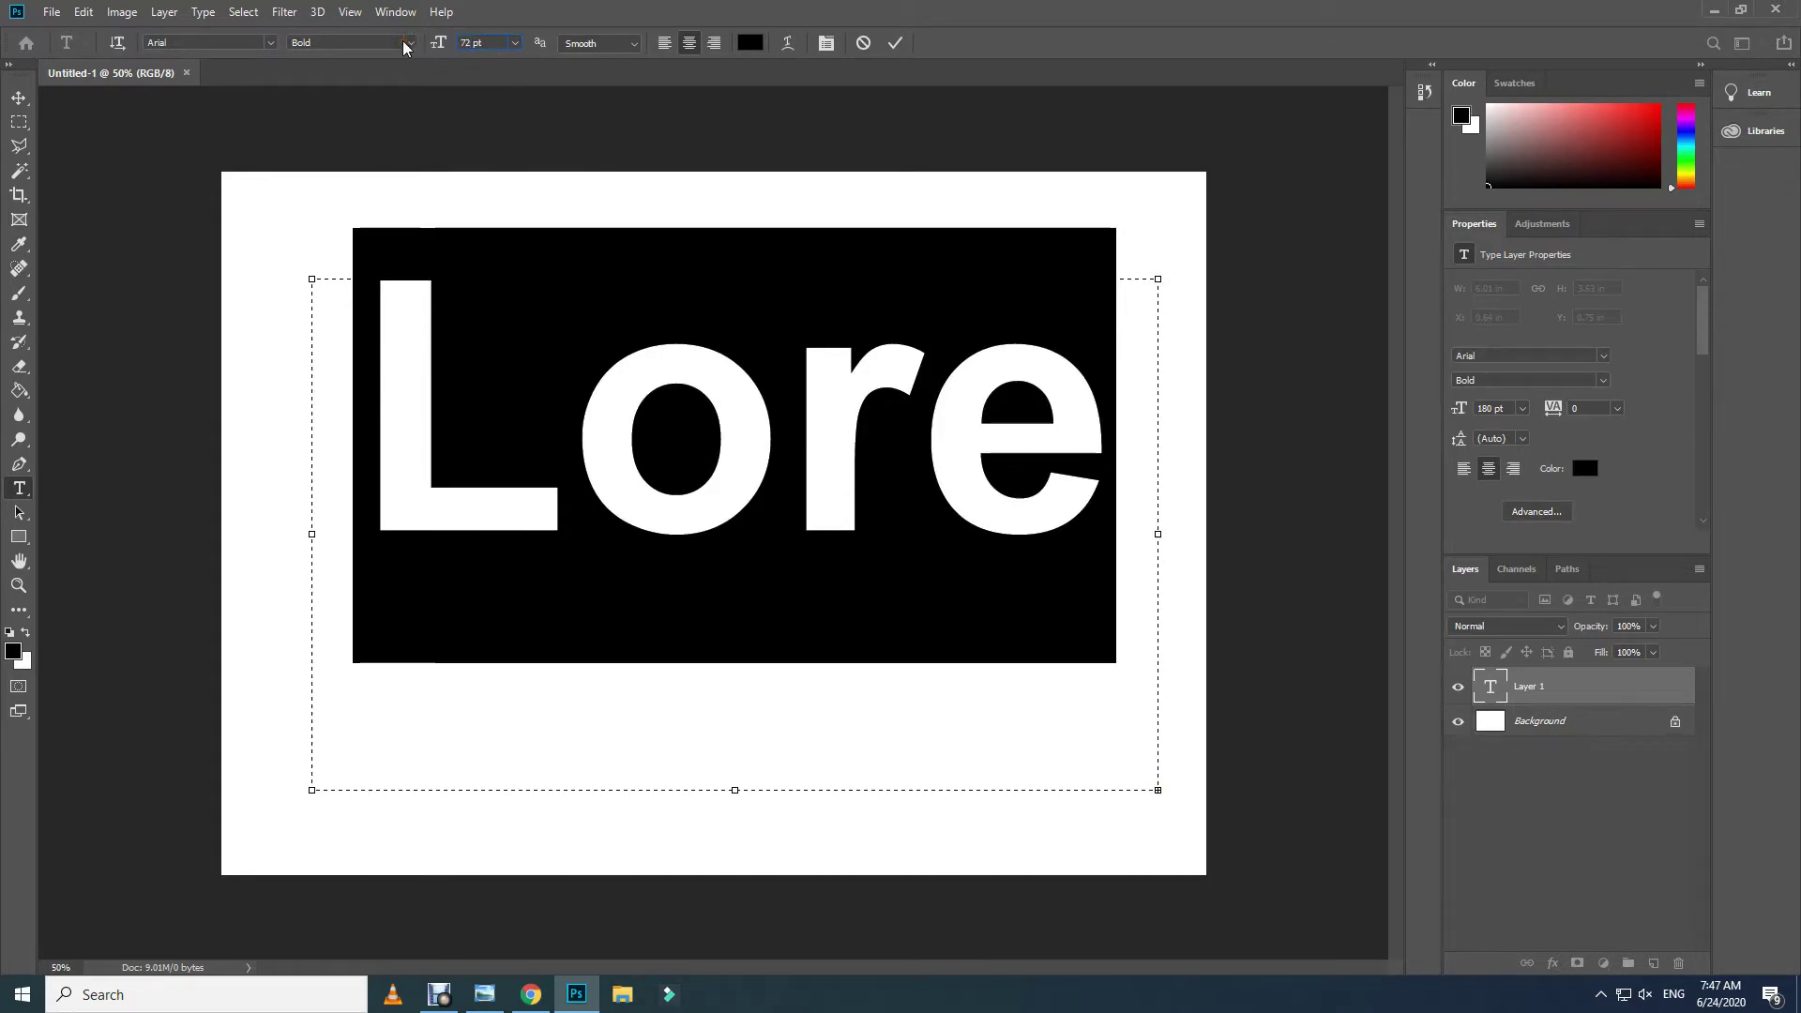
key(Return)
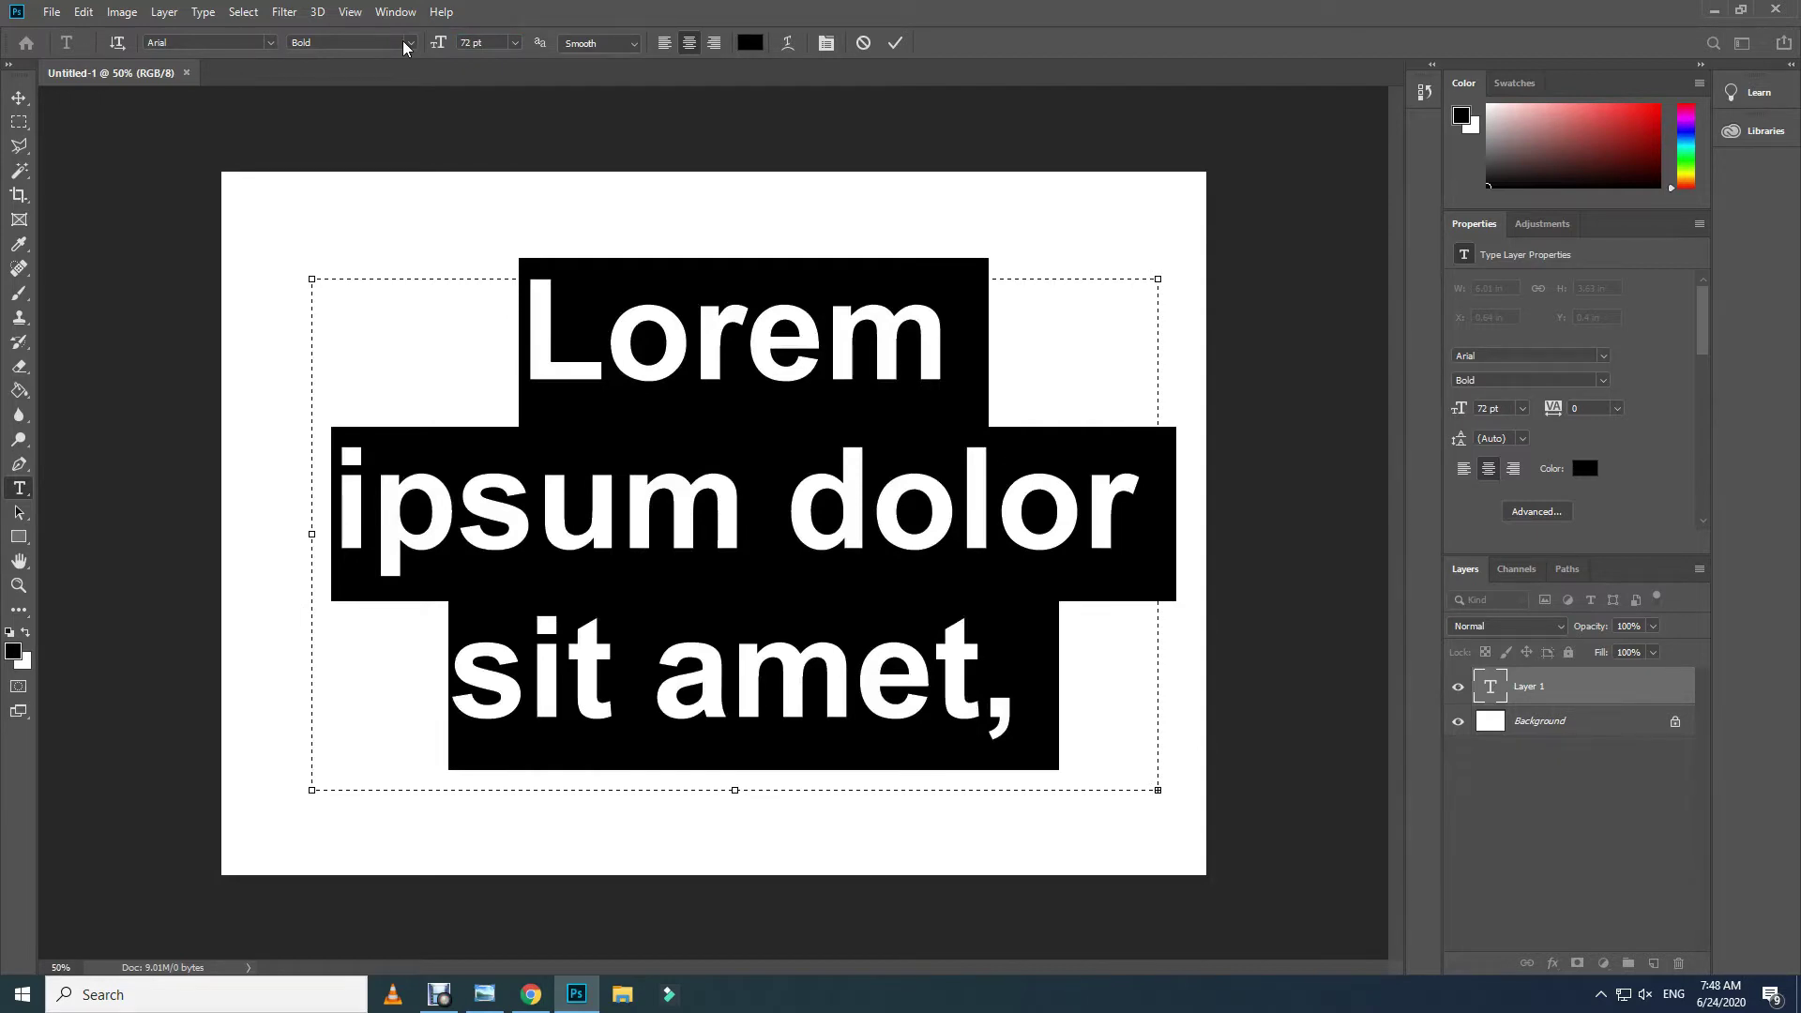
- Replace the placeholder text with the person's first name, starting with a capital letter
text(as)
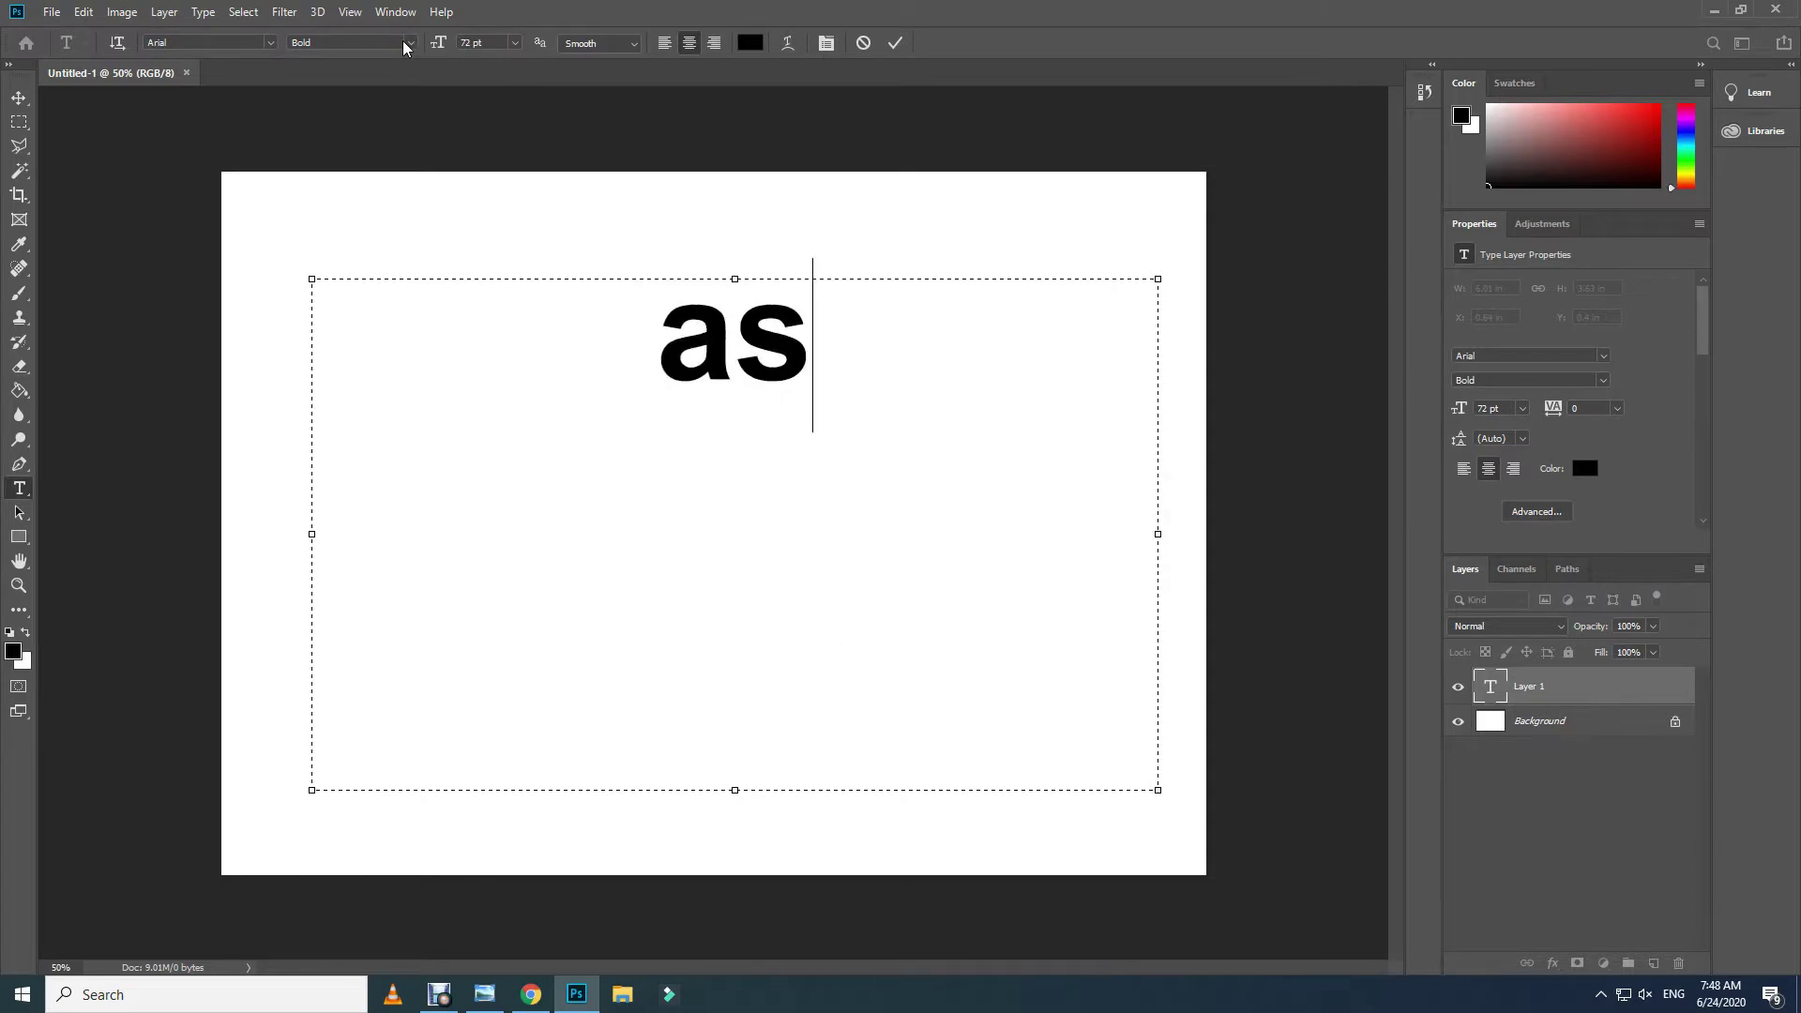
key(BackSpace)
key(BackSpace)
text(A)
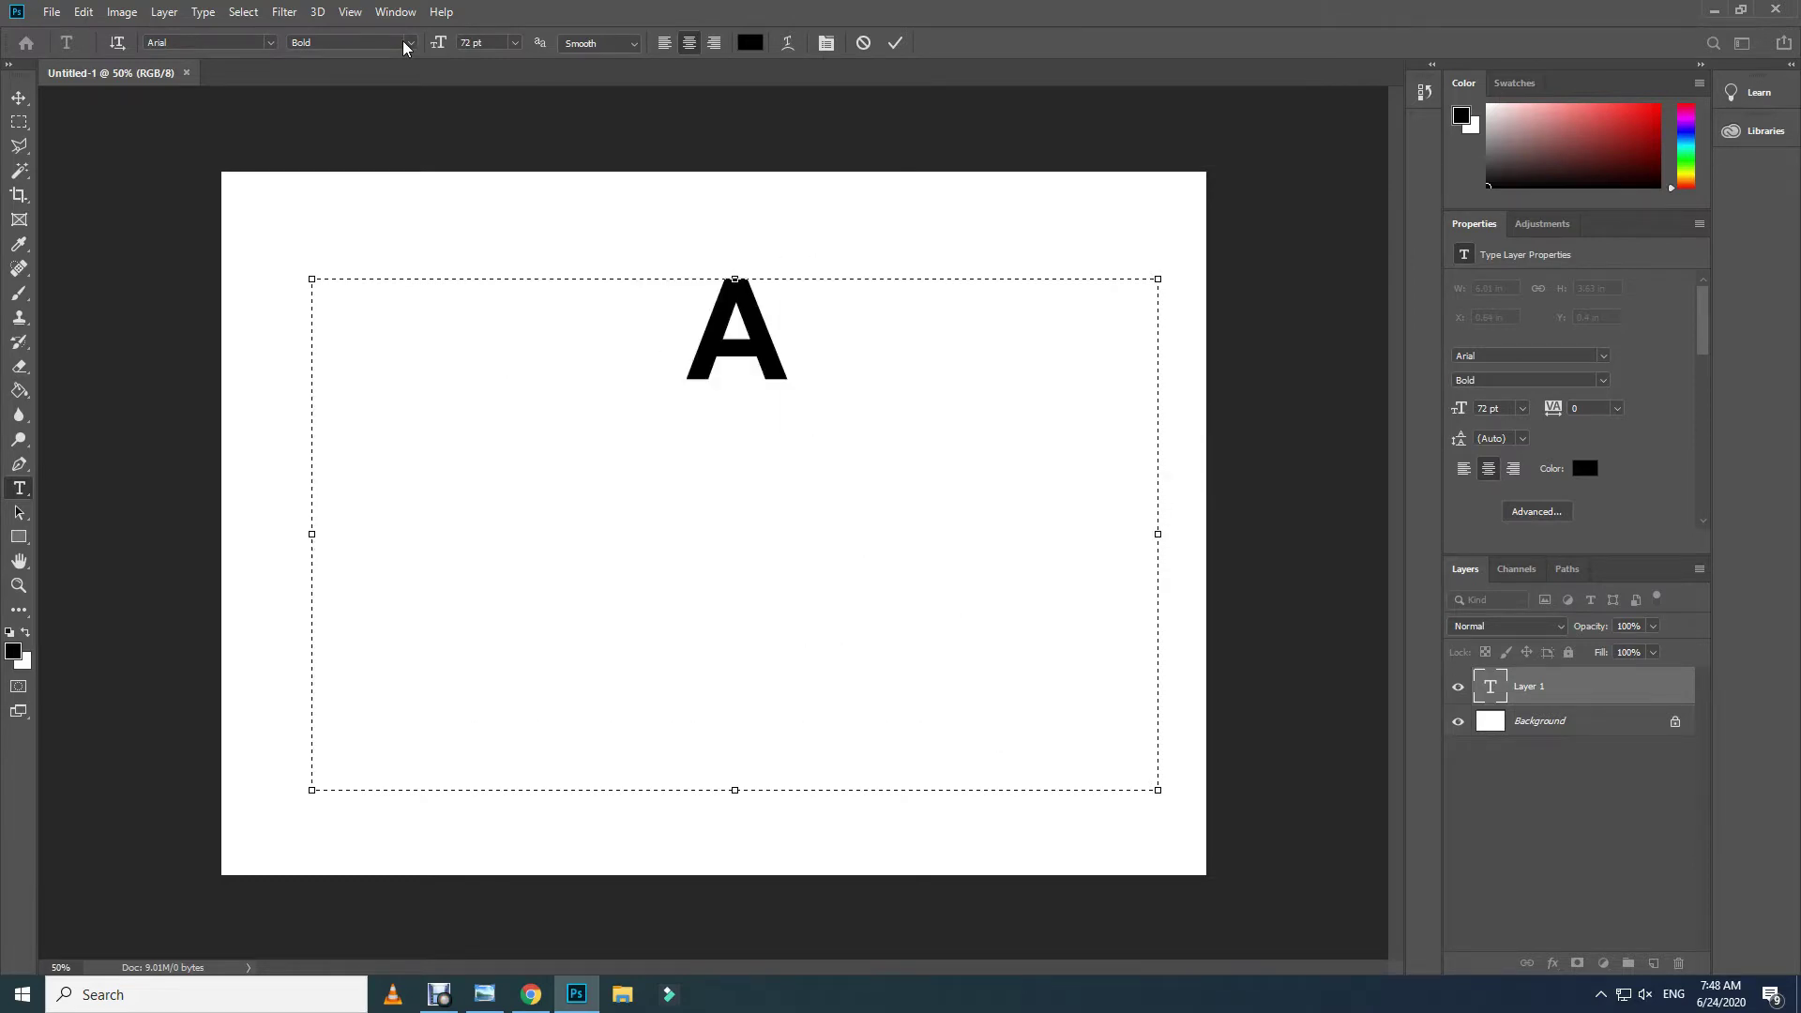
text(sif)
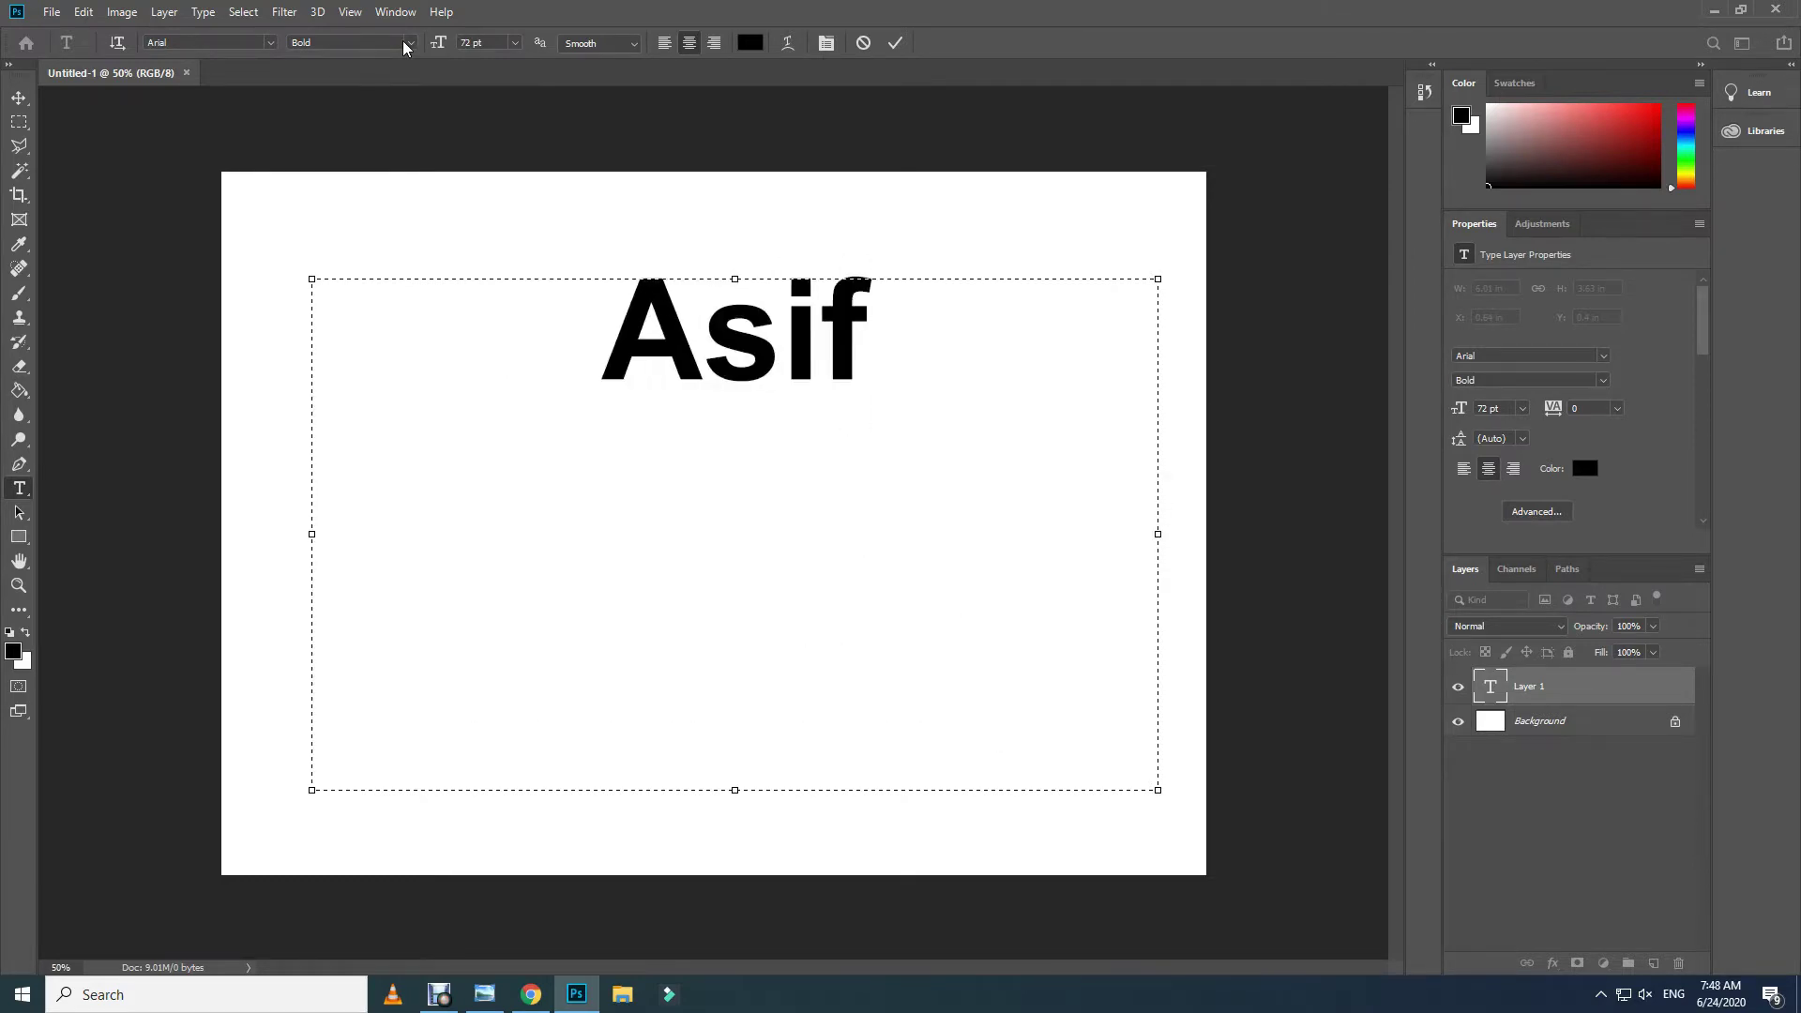
- Enlarge only the capital first letter of the name to 150 pt
key(ctrl+a)
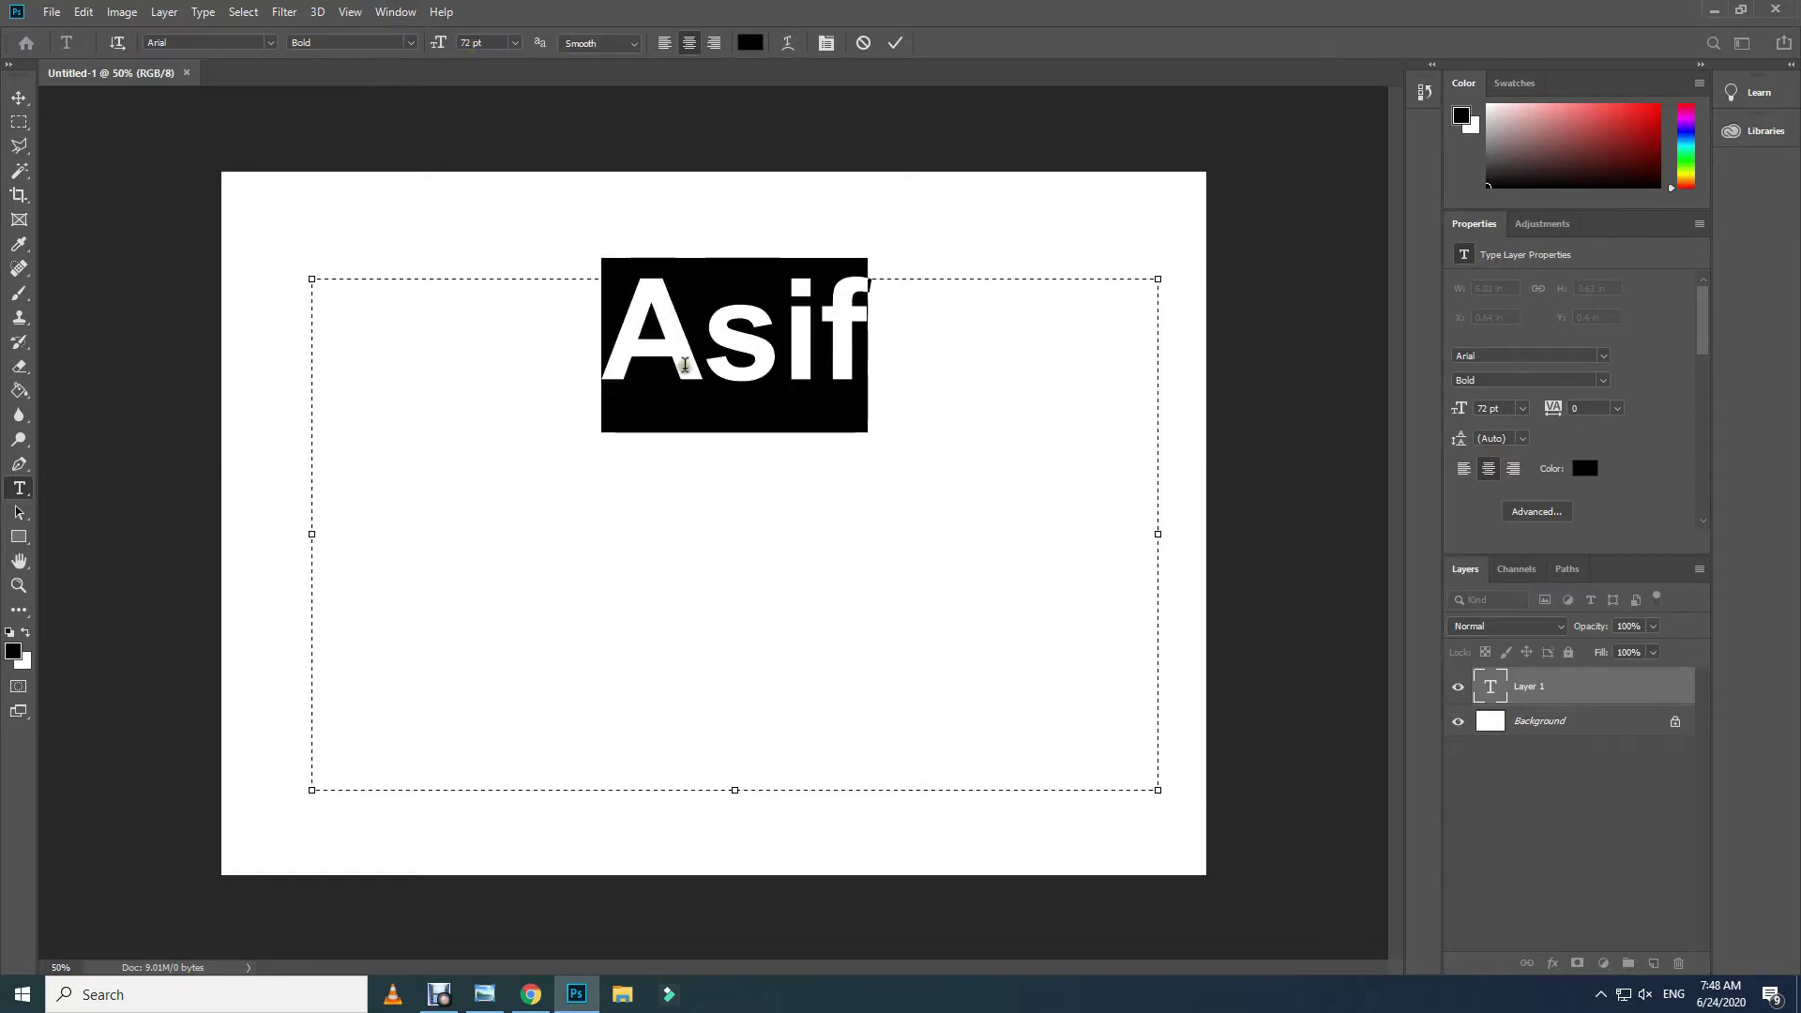
drag(701, 366, 582, 368)
click(471, 42)
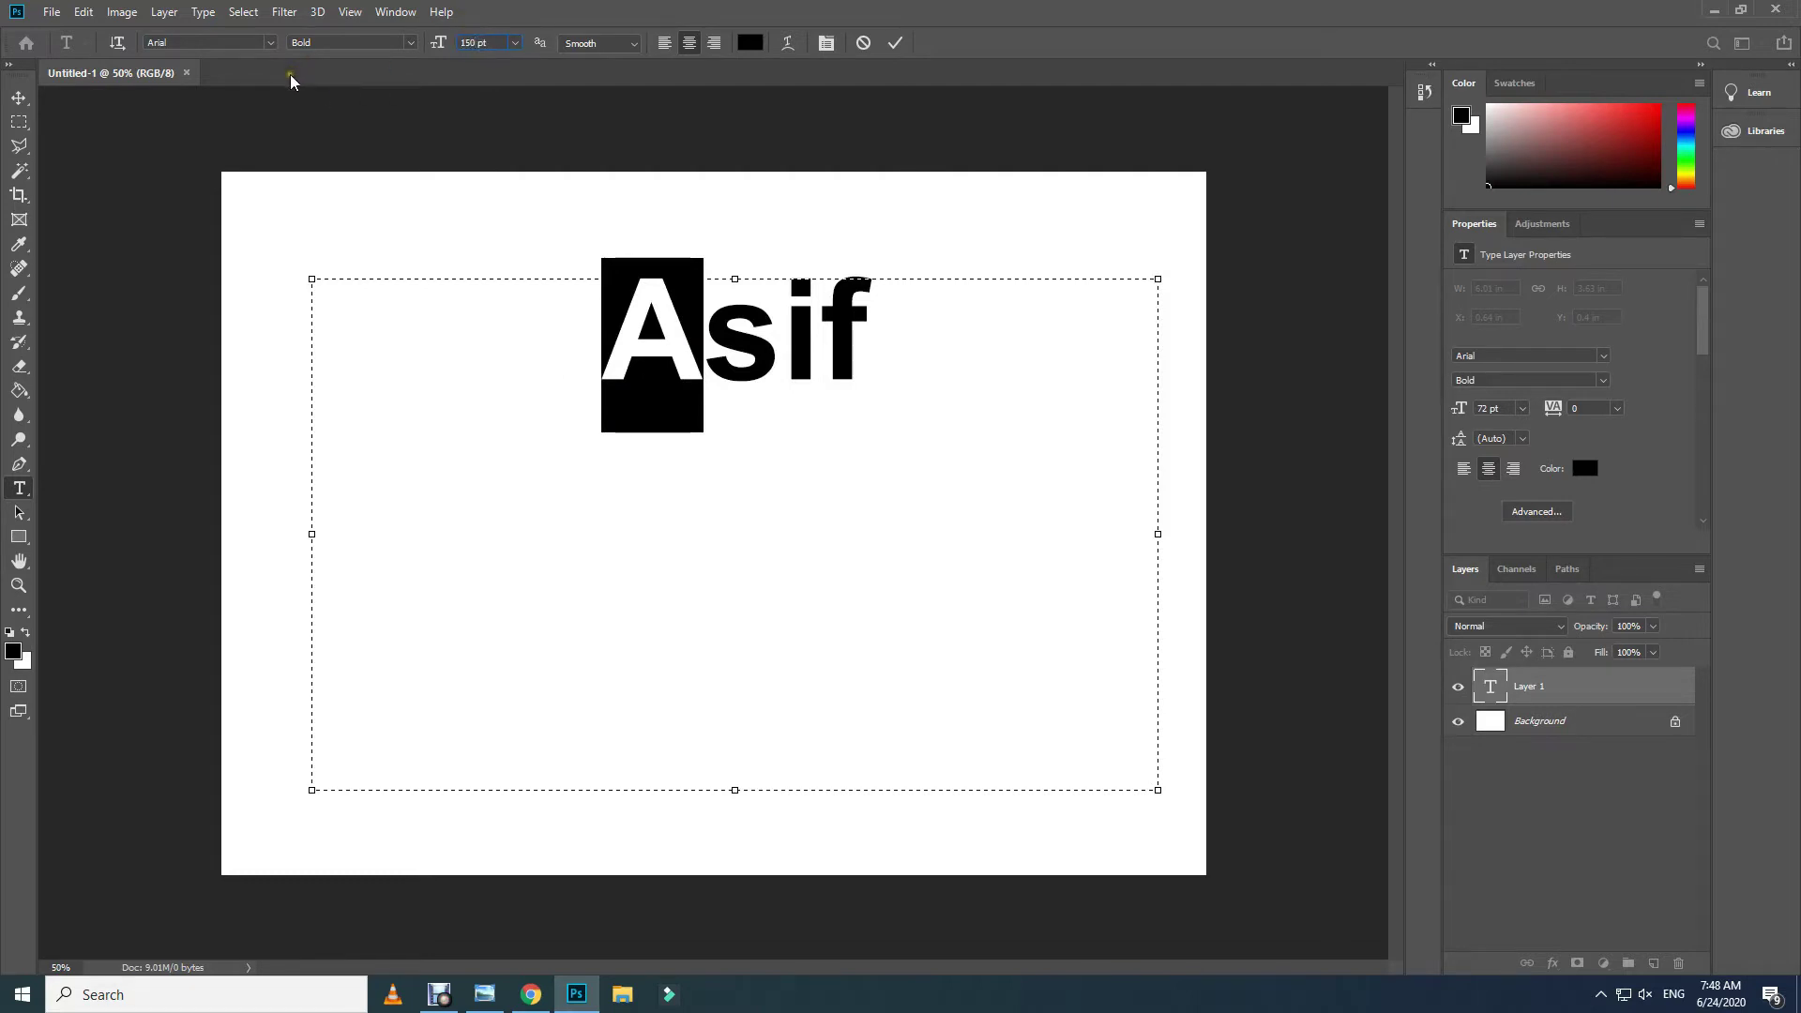
key(Return)
- Set the remaining three letters to 120 pt, commit the text and move it down towards the canvas's middle
drag(760, 464, 918, 481)
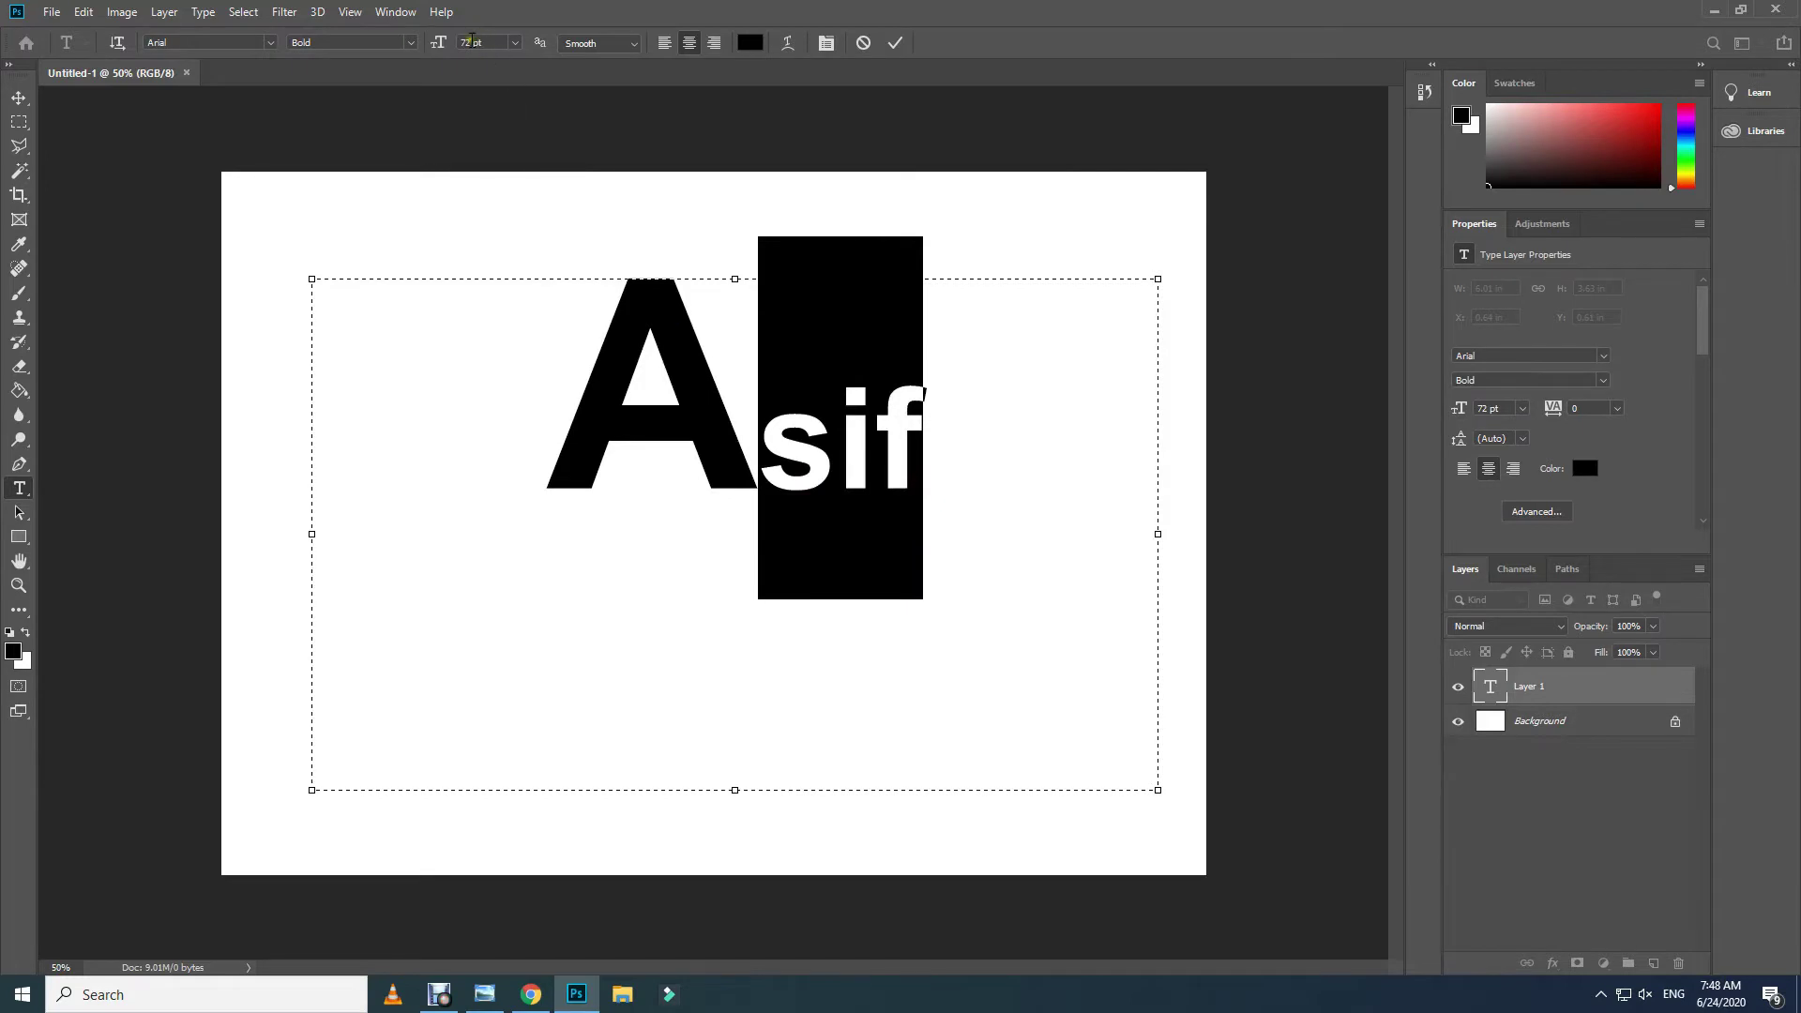
click(471, 42)
text(120)
key(Return)
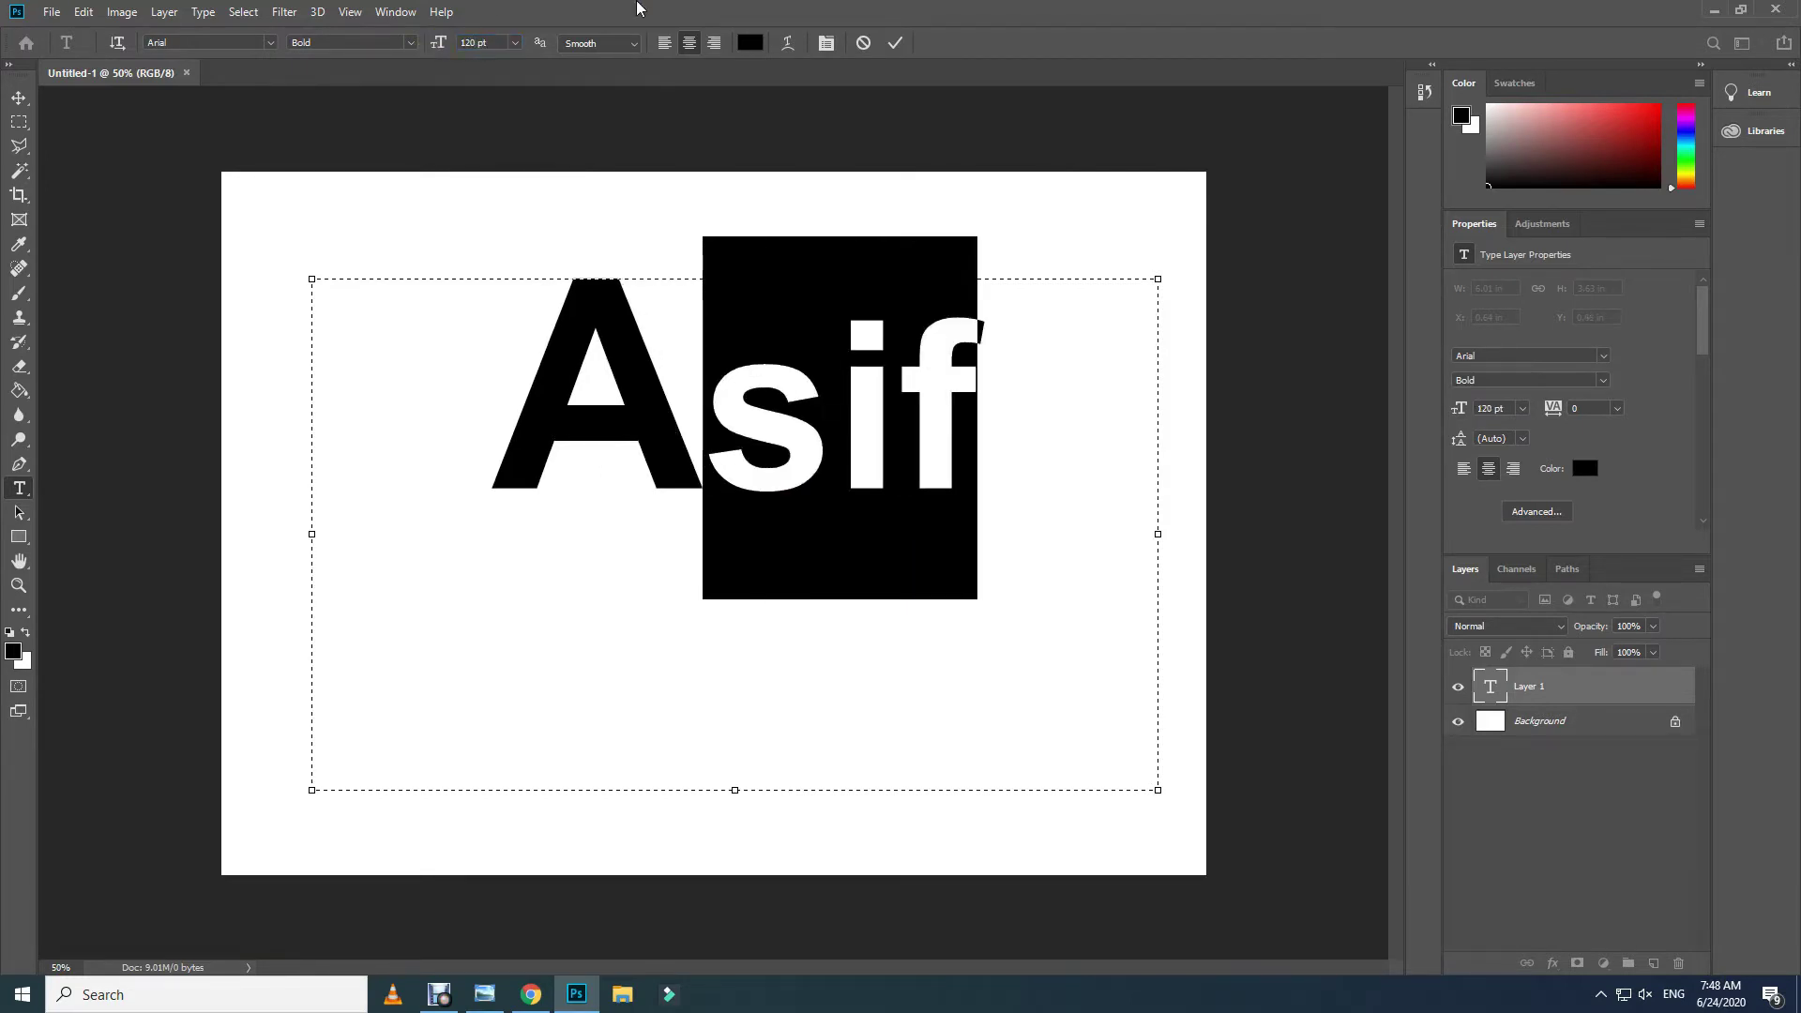
click(894, 47)
click(19, 98)
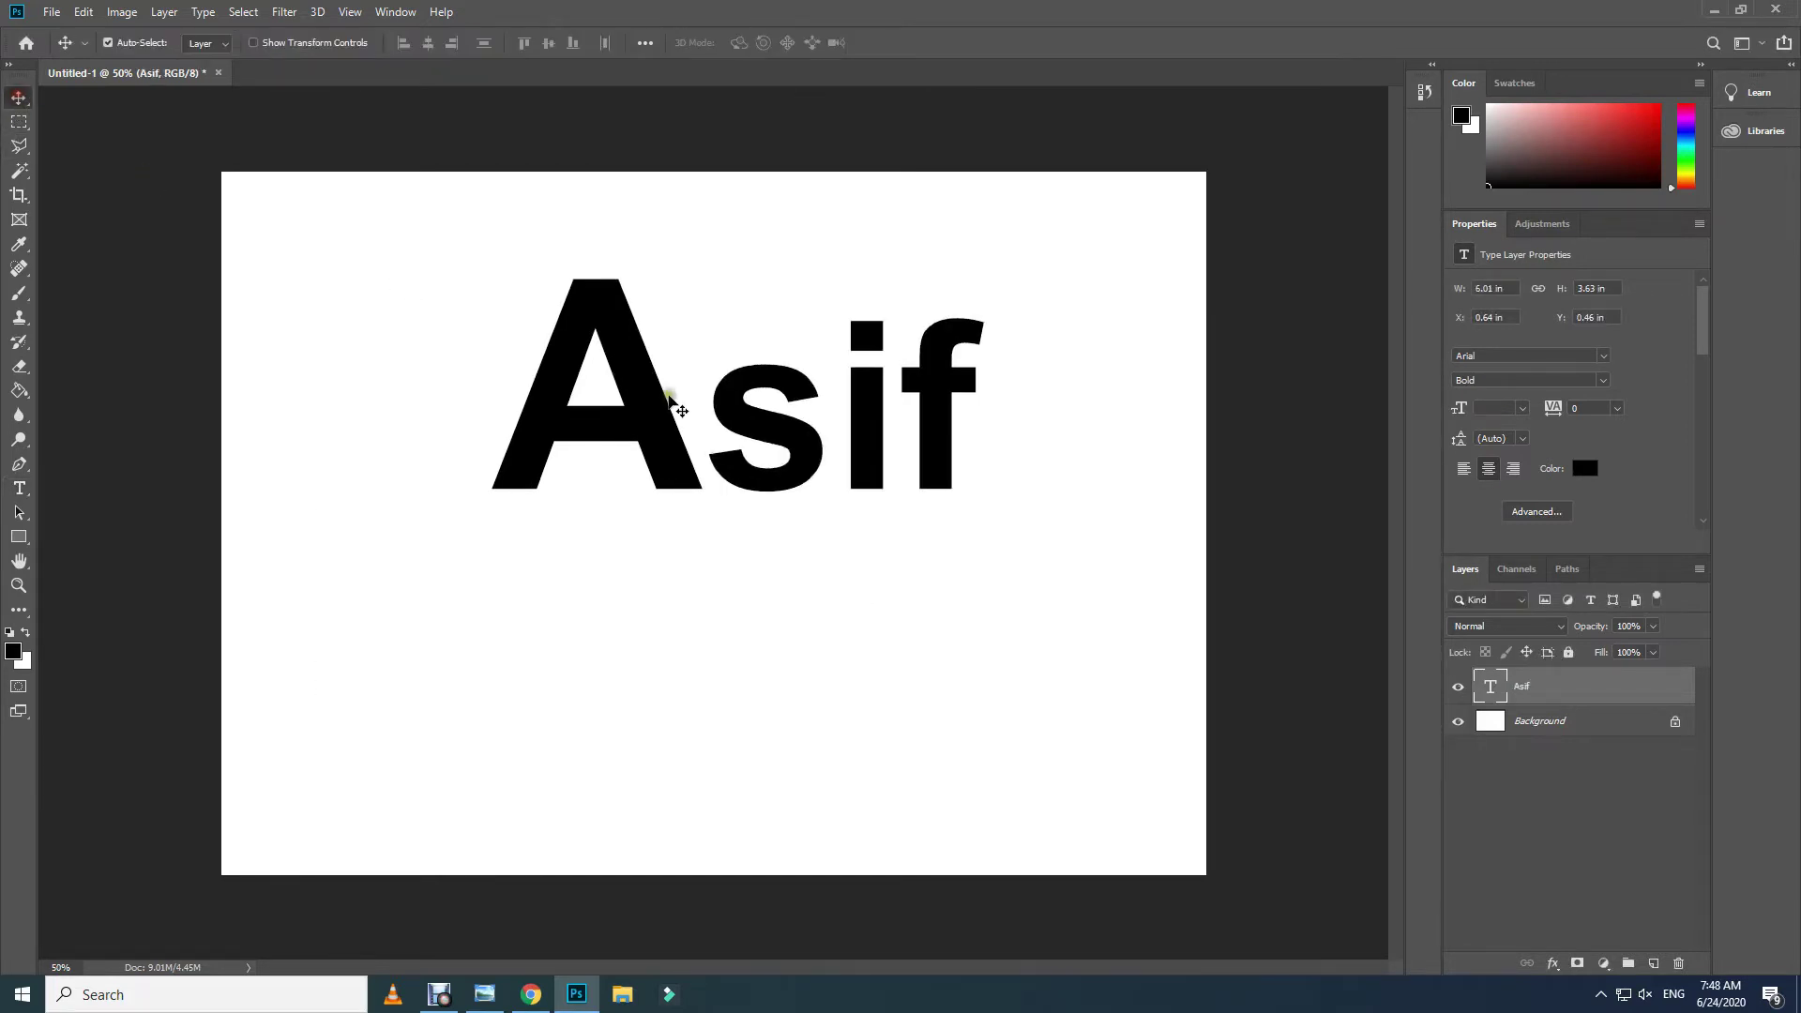
drag(669, 427, 645, 495)
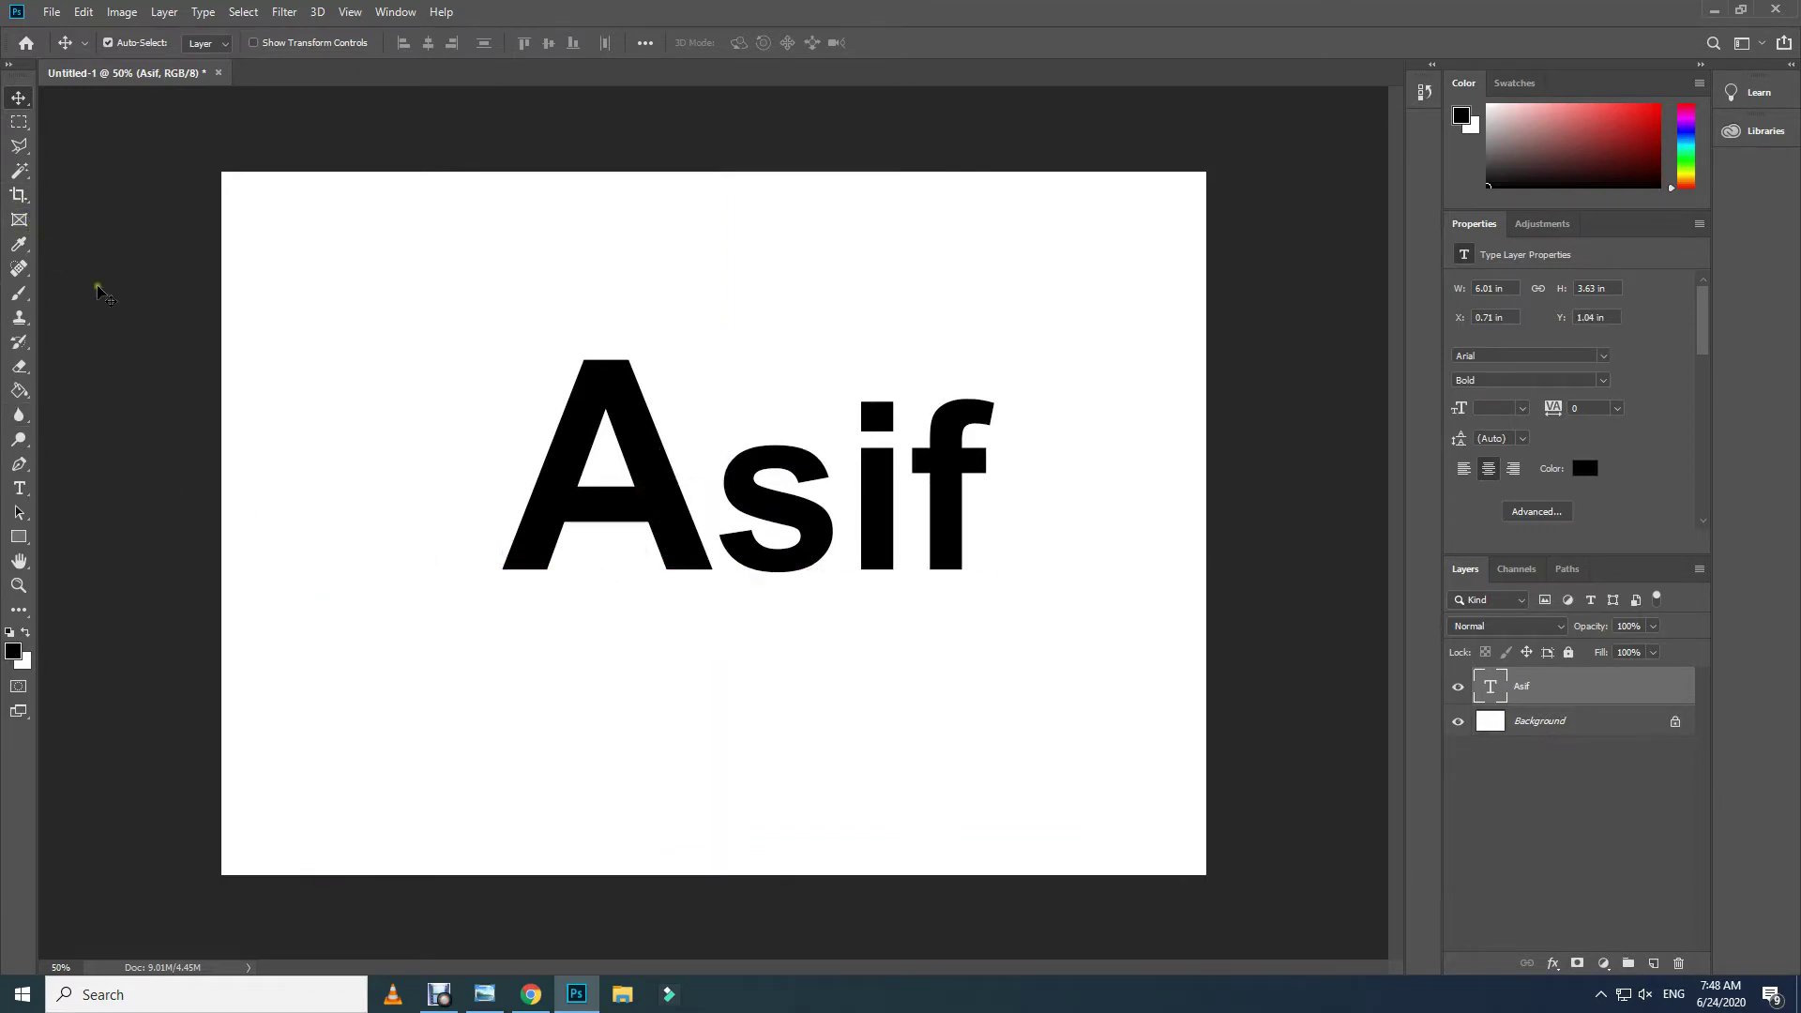
- Close the sample picture and open the portrait photo from the desktop as a separate Photoshop document
click(1717, 11)
click(1693, 11)
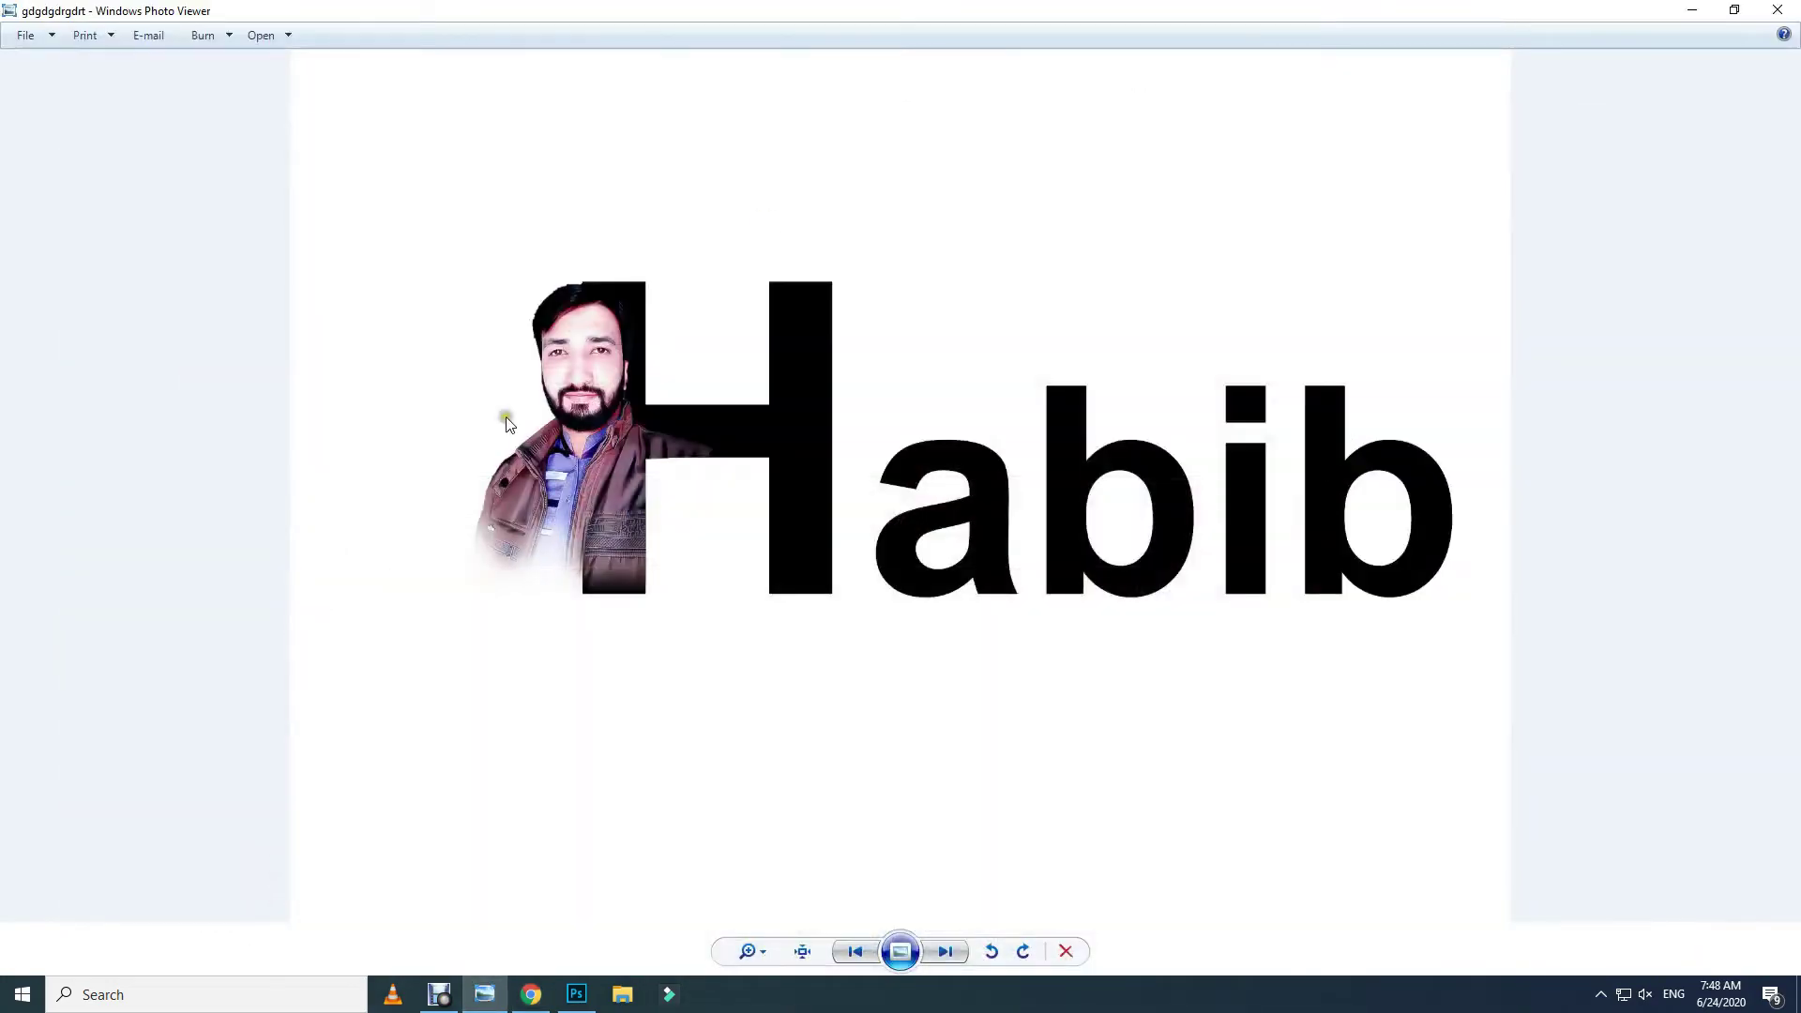
click(1778, 9)
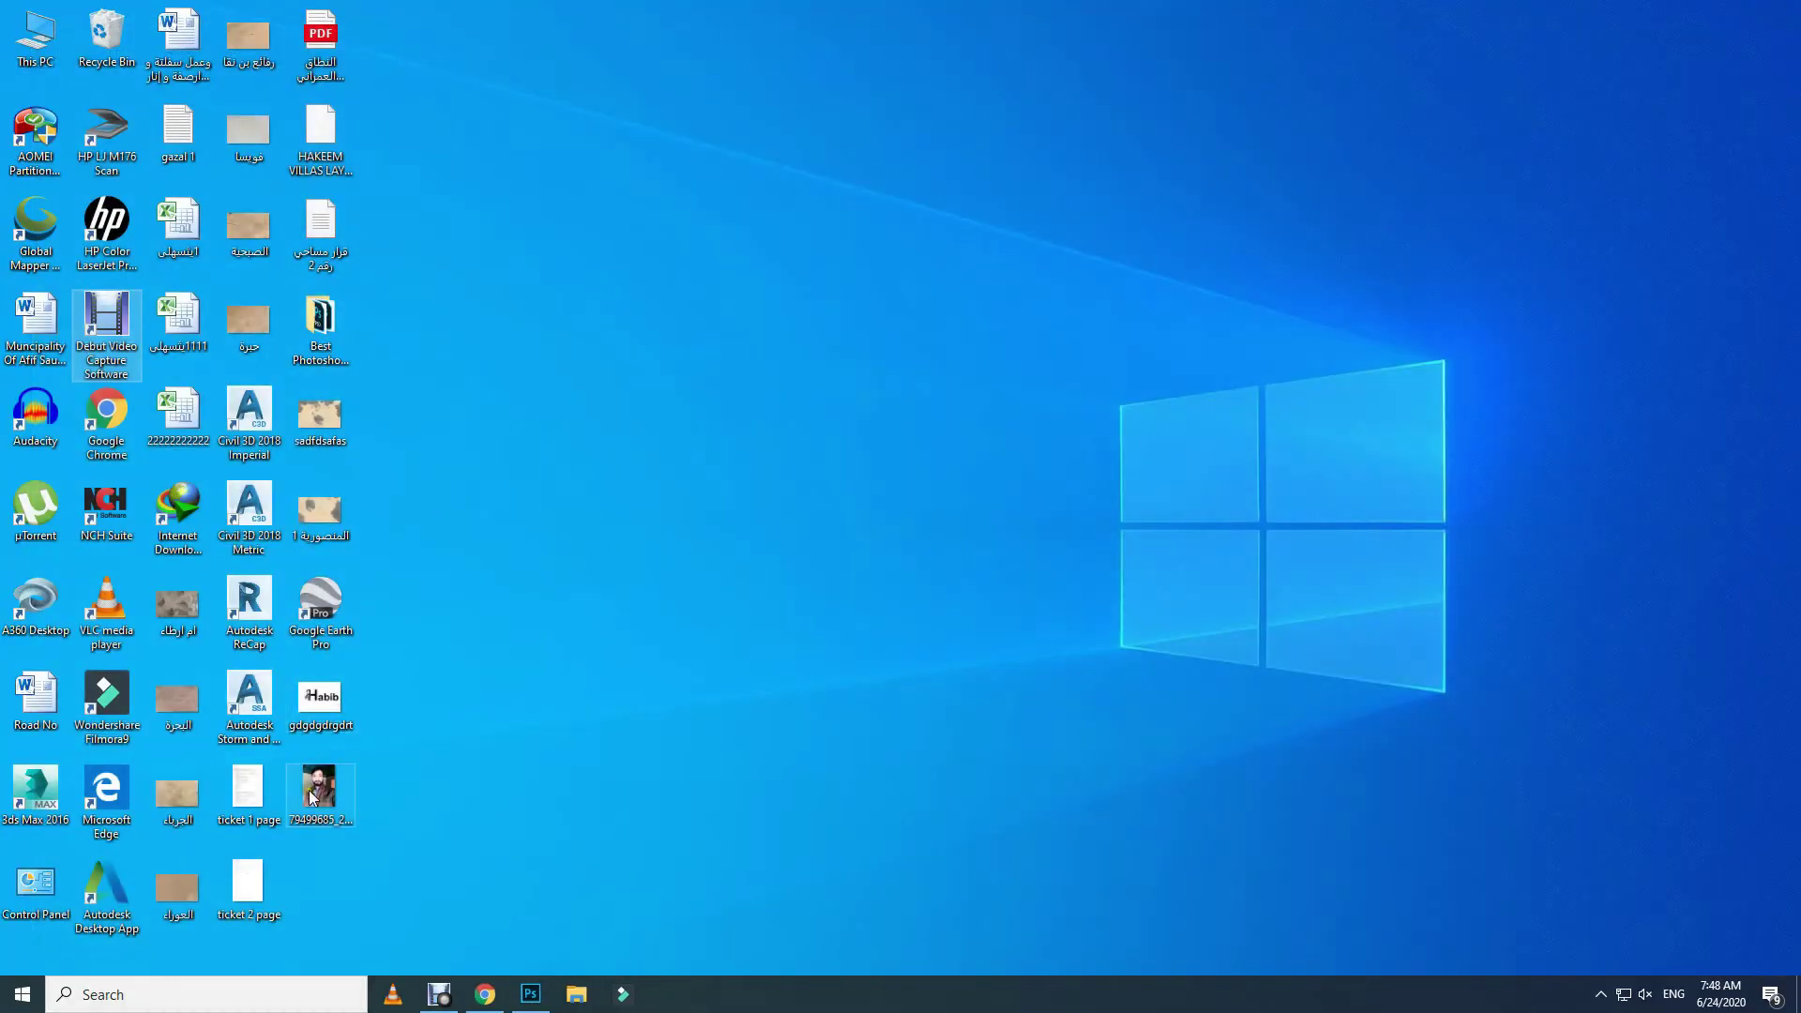
drag(312, 798, 822, 71)
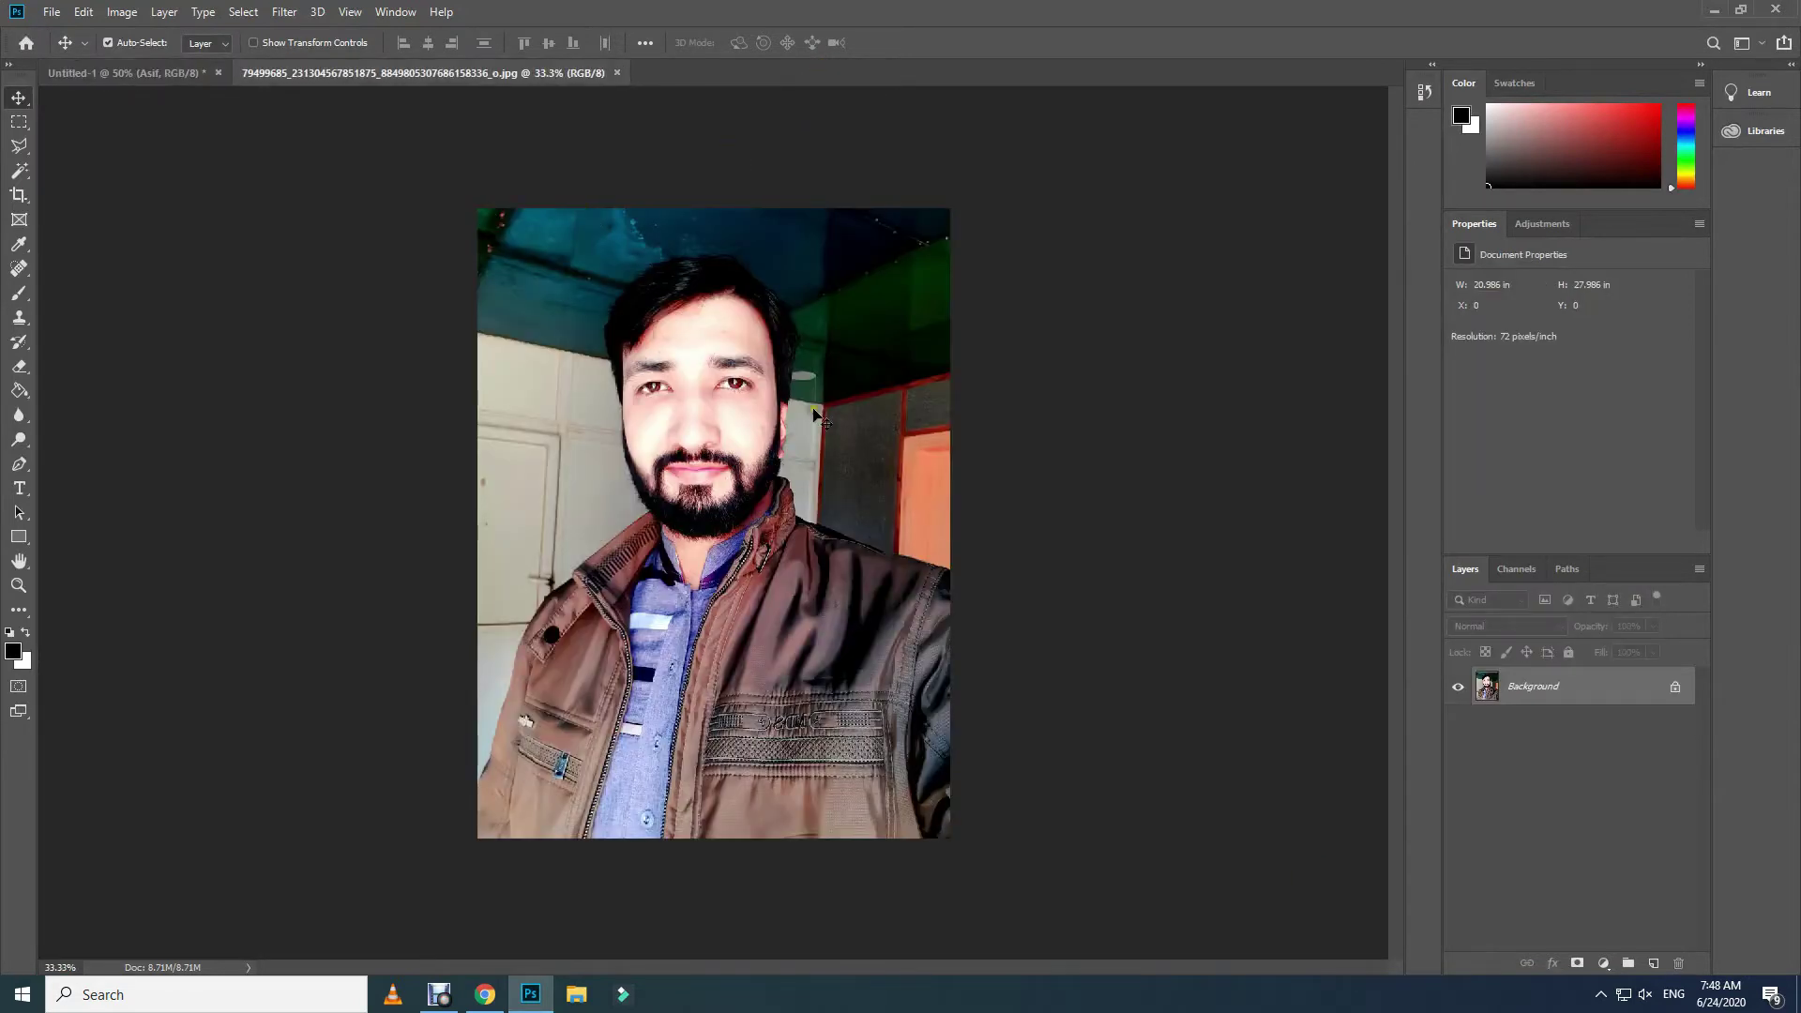
- Select the man in the portrait photo with Select Subject
click(12, 170)
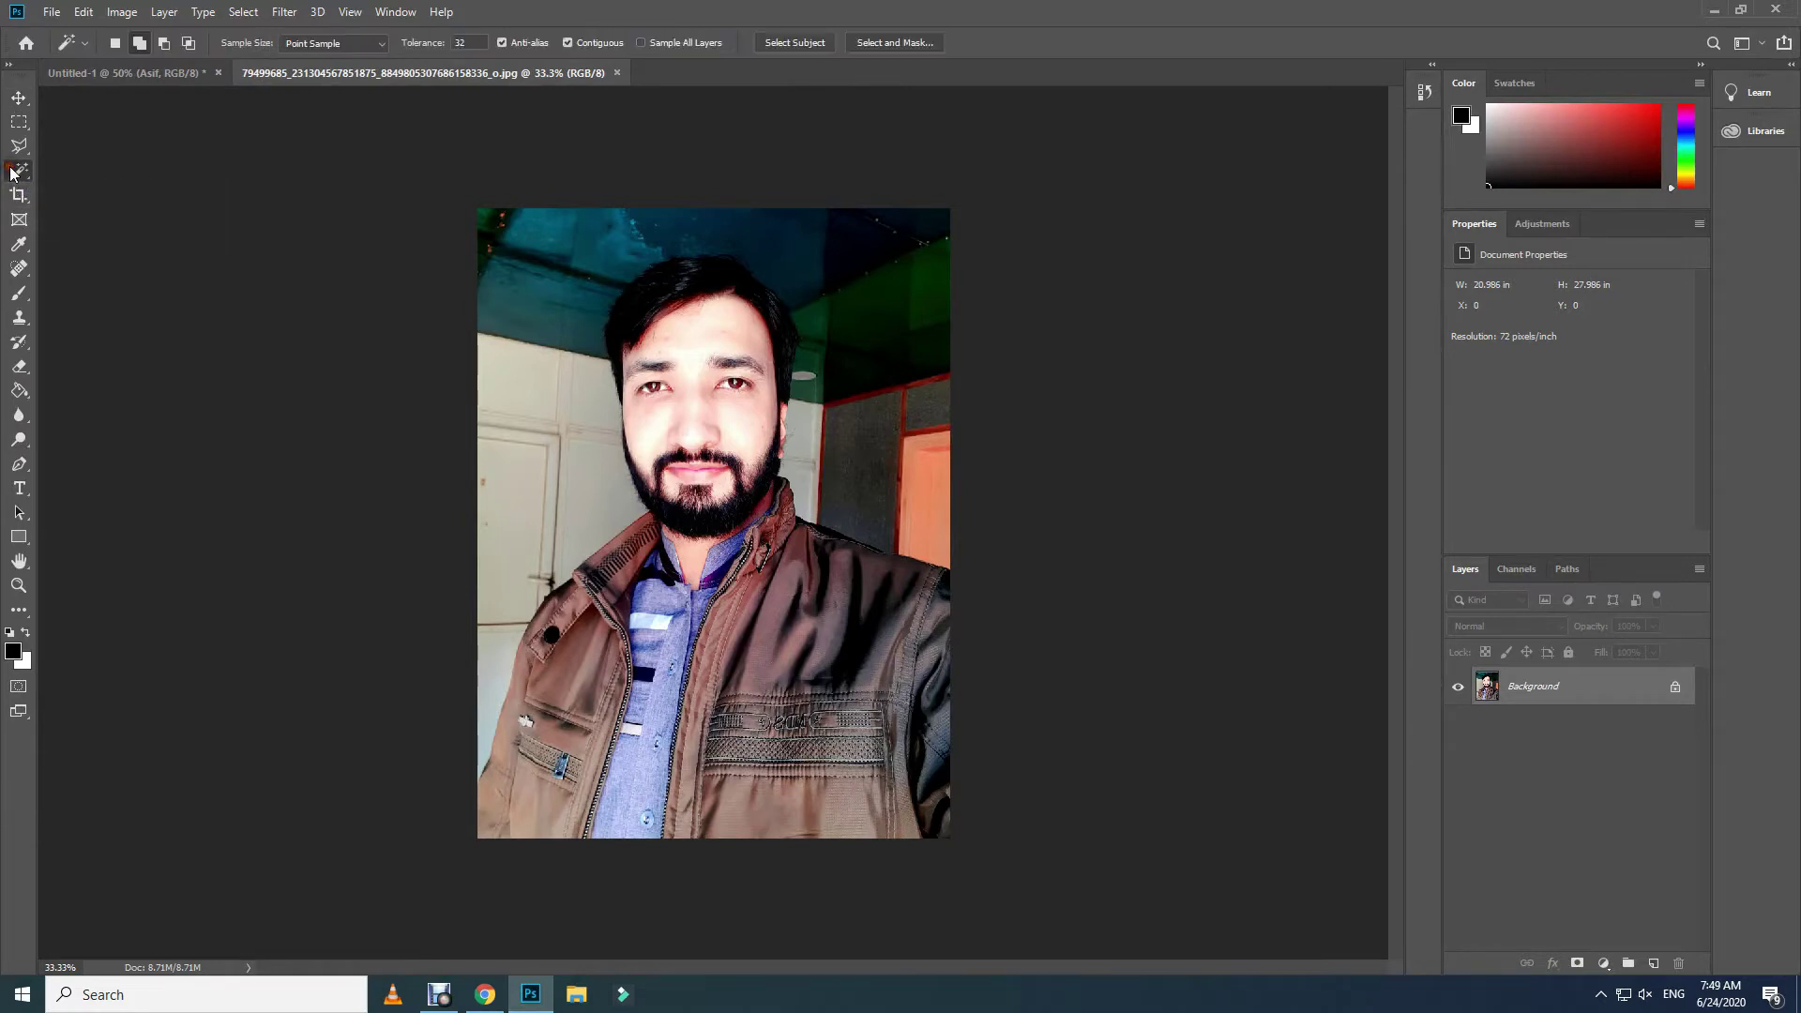
click(807, 42)
click(19, 145)
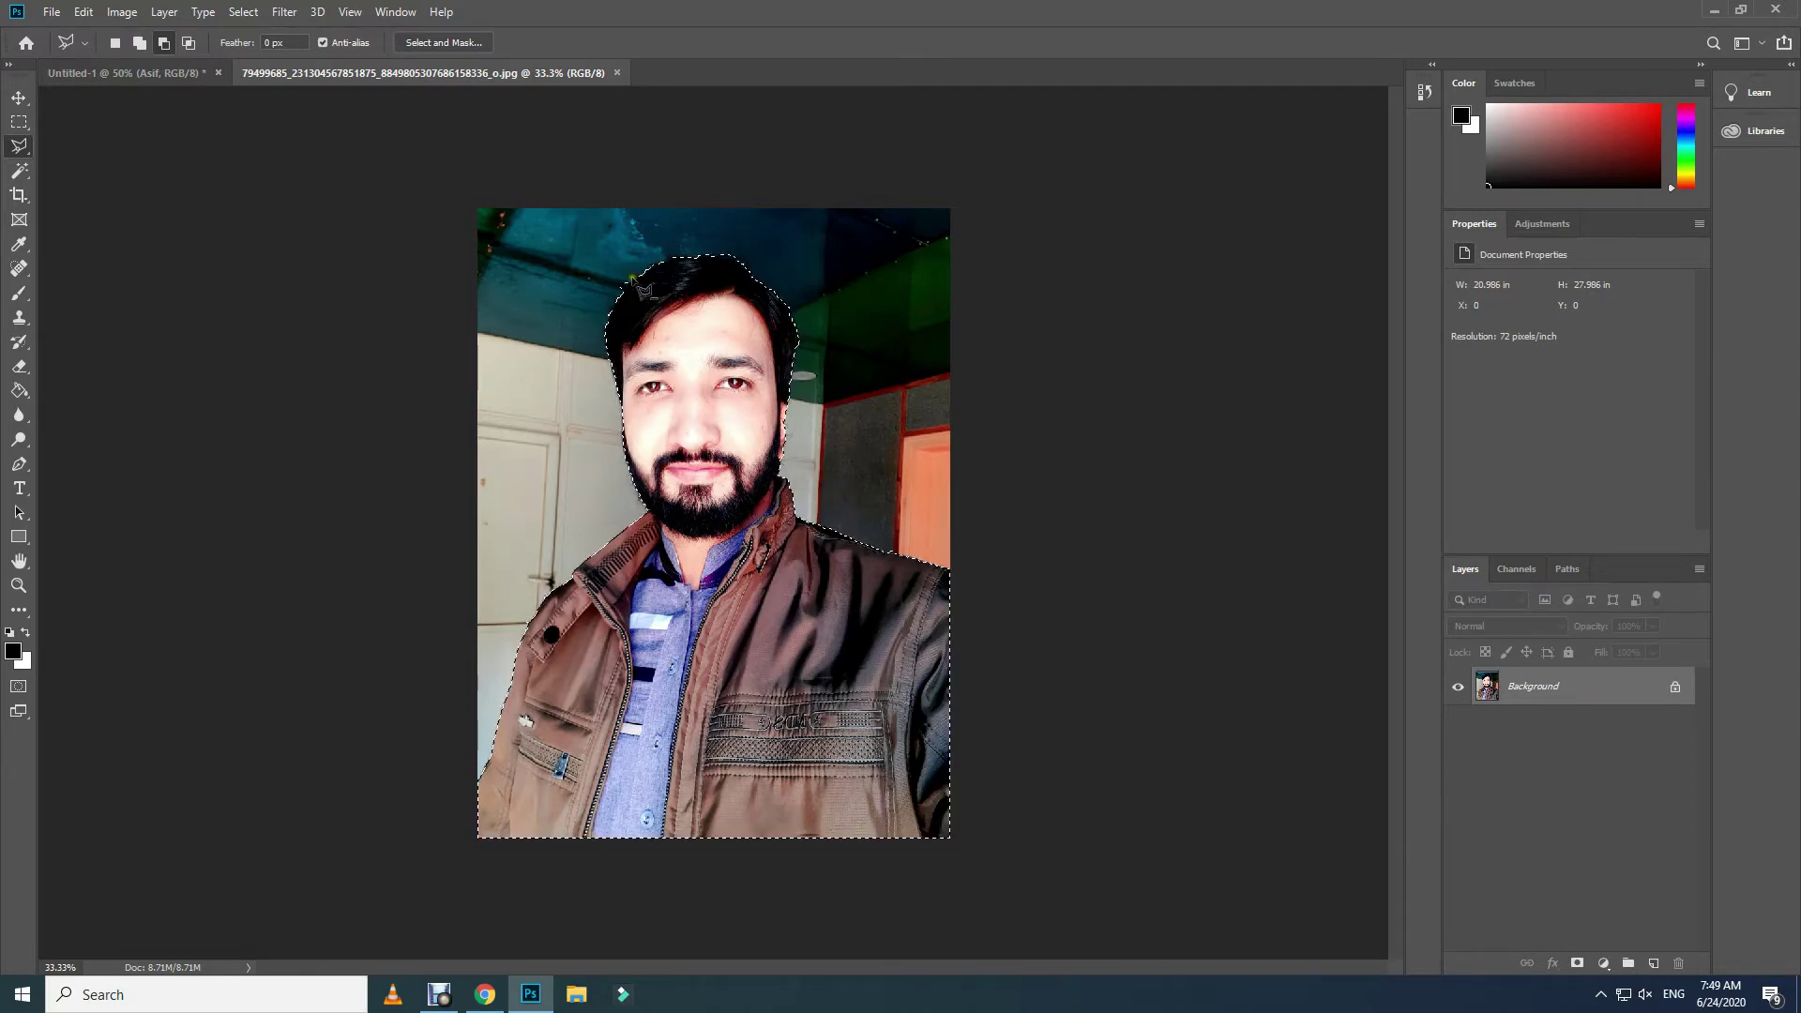
click(614, 299)
click(19, 170)
key(ctrl+d)
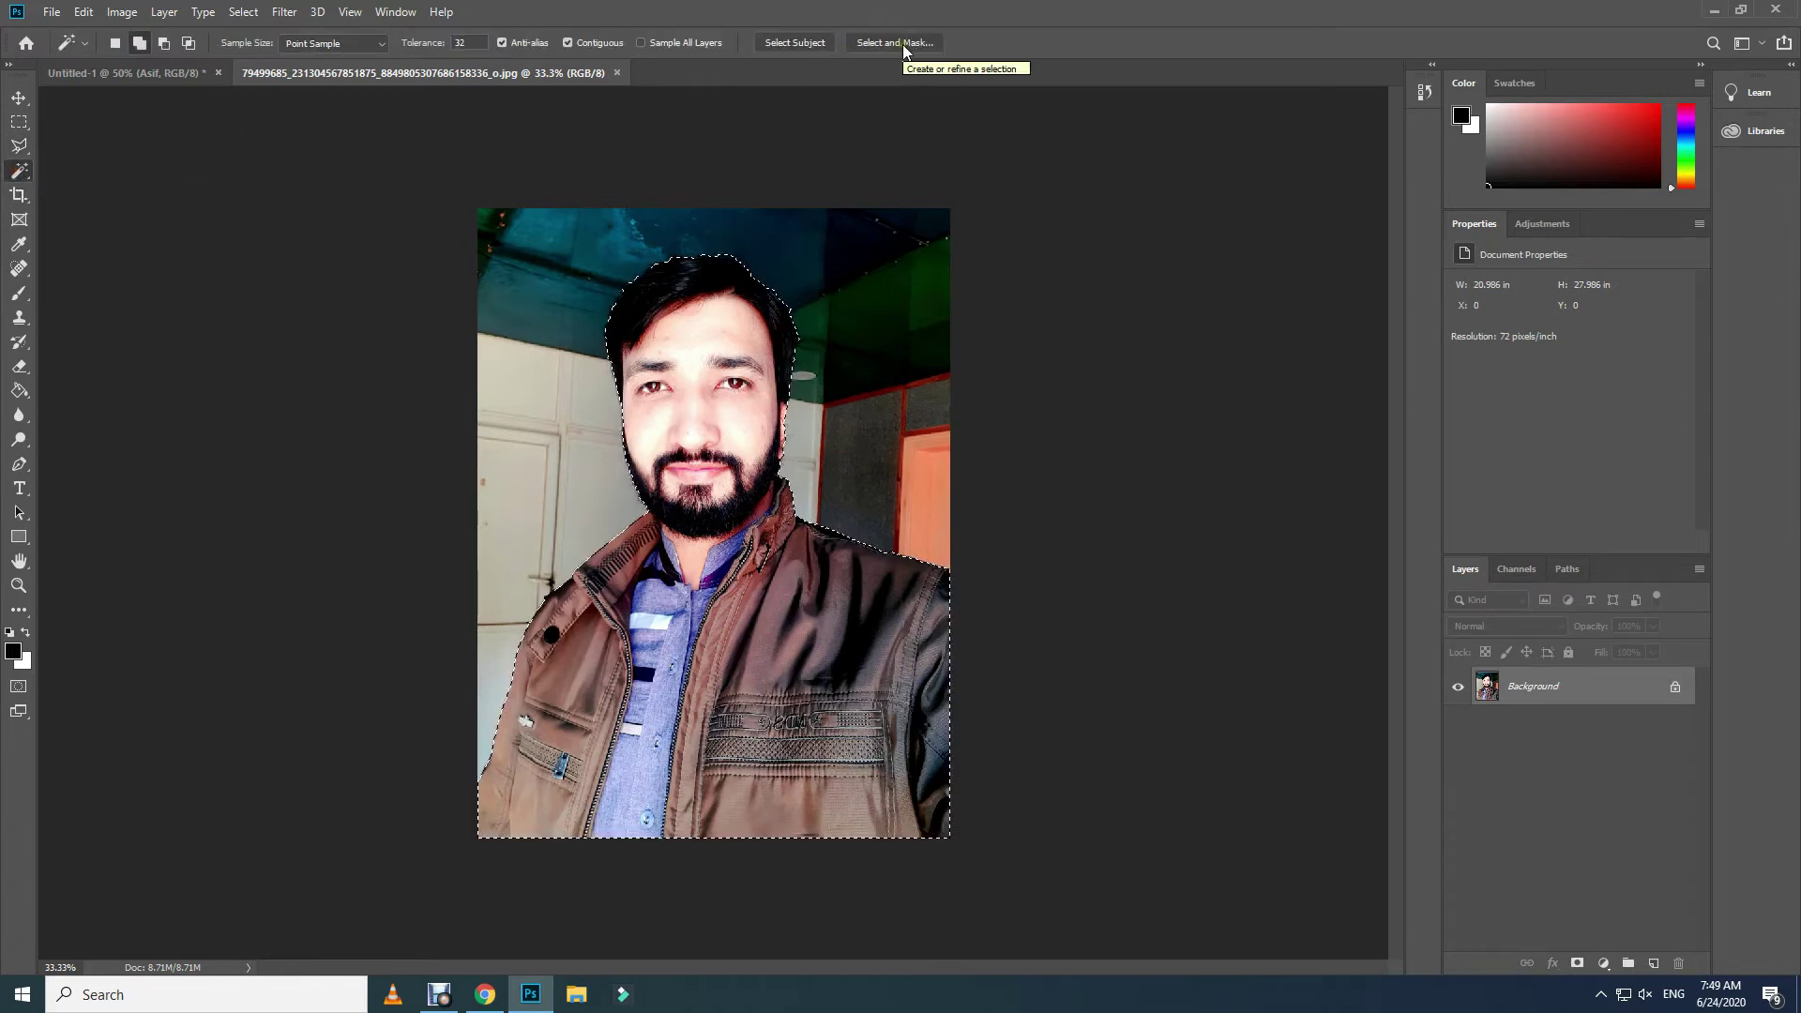
- Refine the man's selection in Select and Mask by slightly adjusting the edge radius, smoothing and feather
click(896, 44)
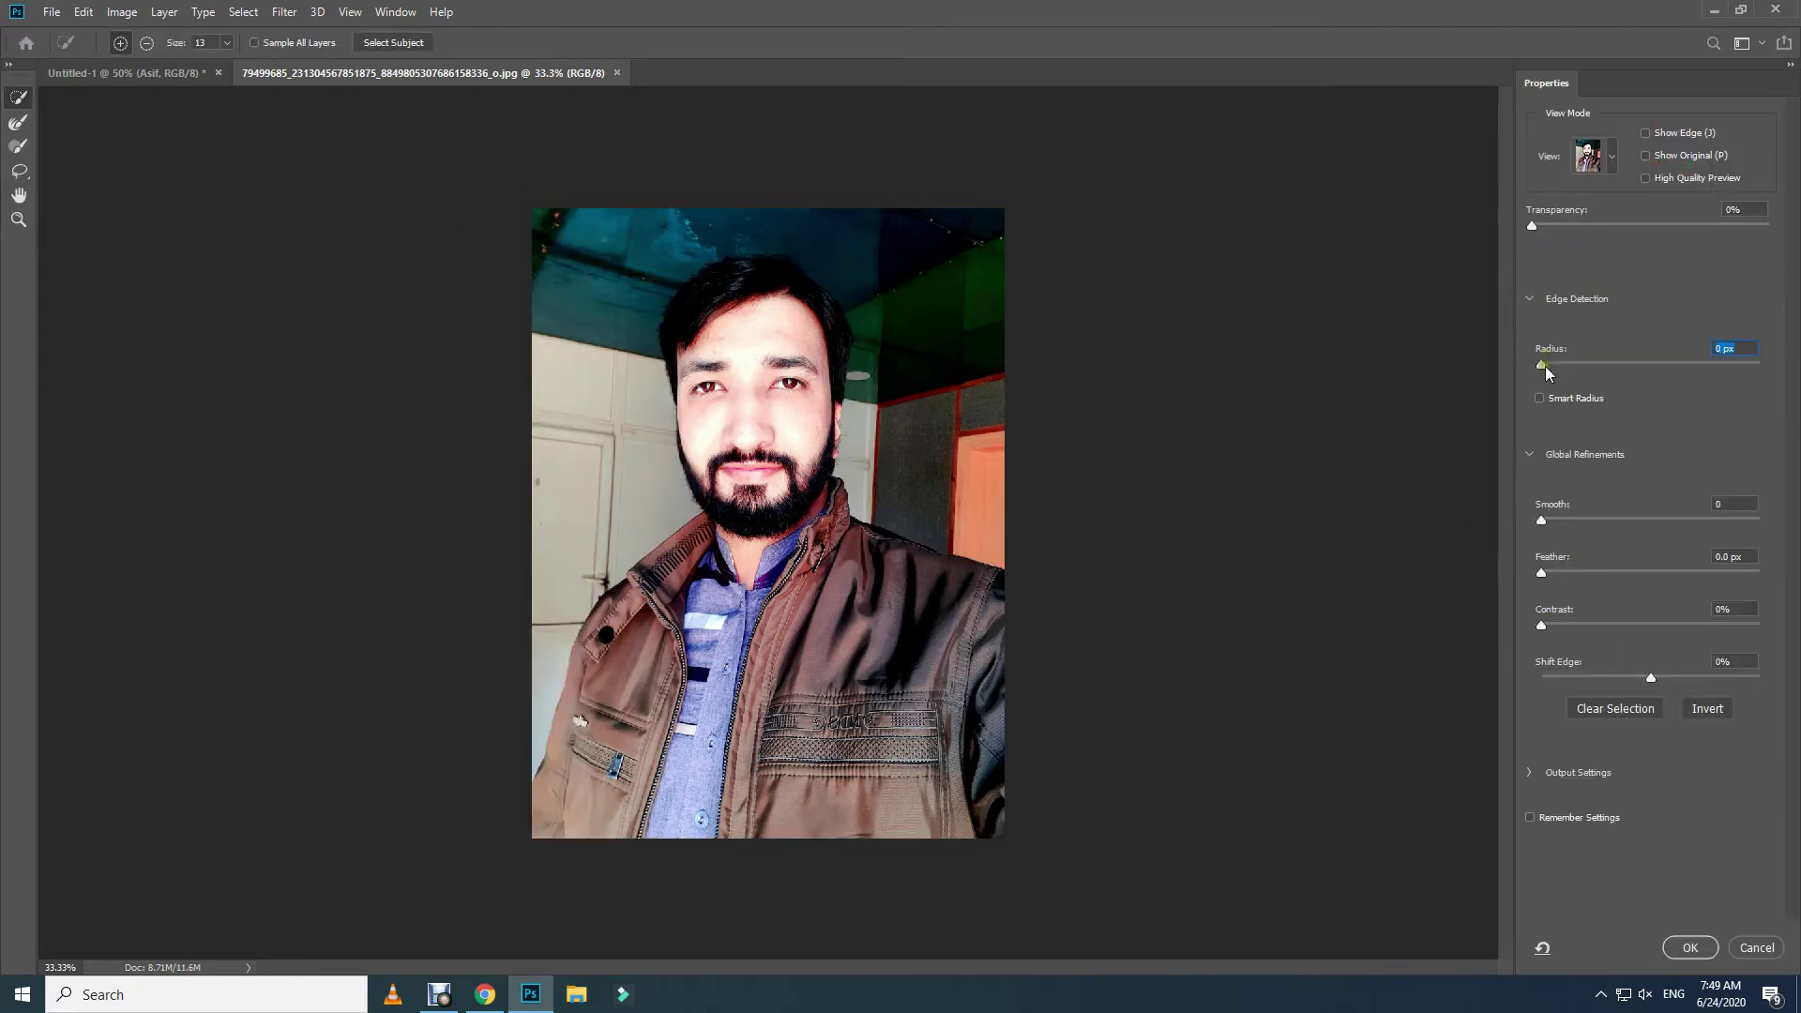
drag(1546, 370, 1548, 365)
drag(1545, 522, 1553, 573)
click(1694, 948)
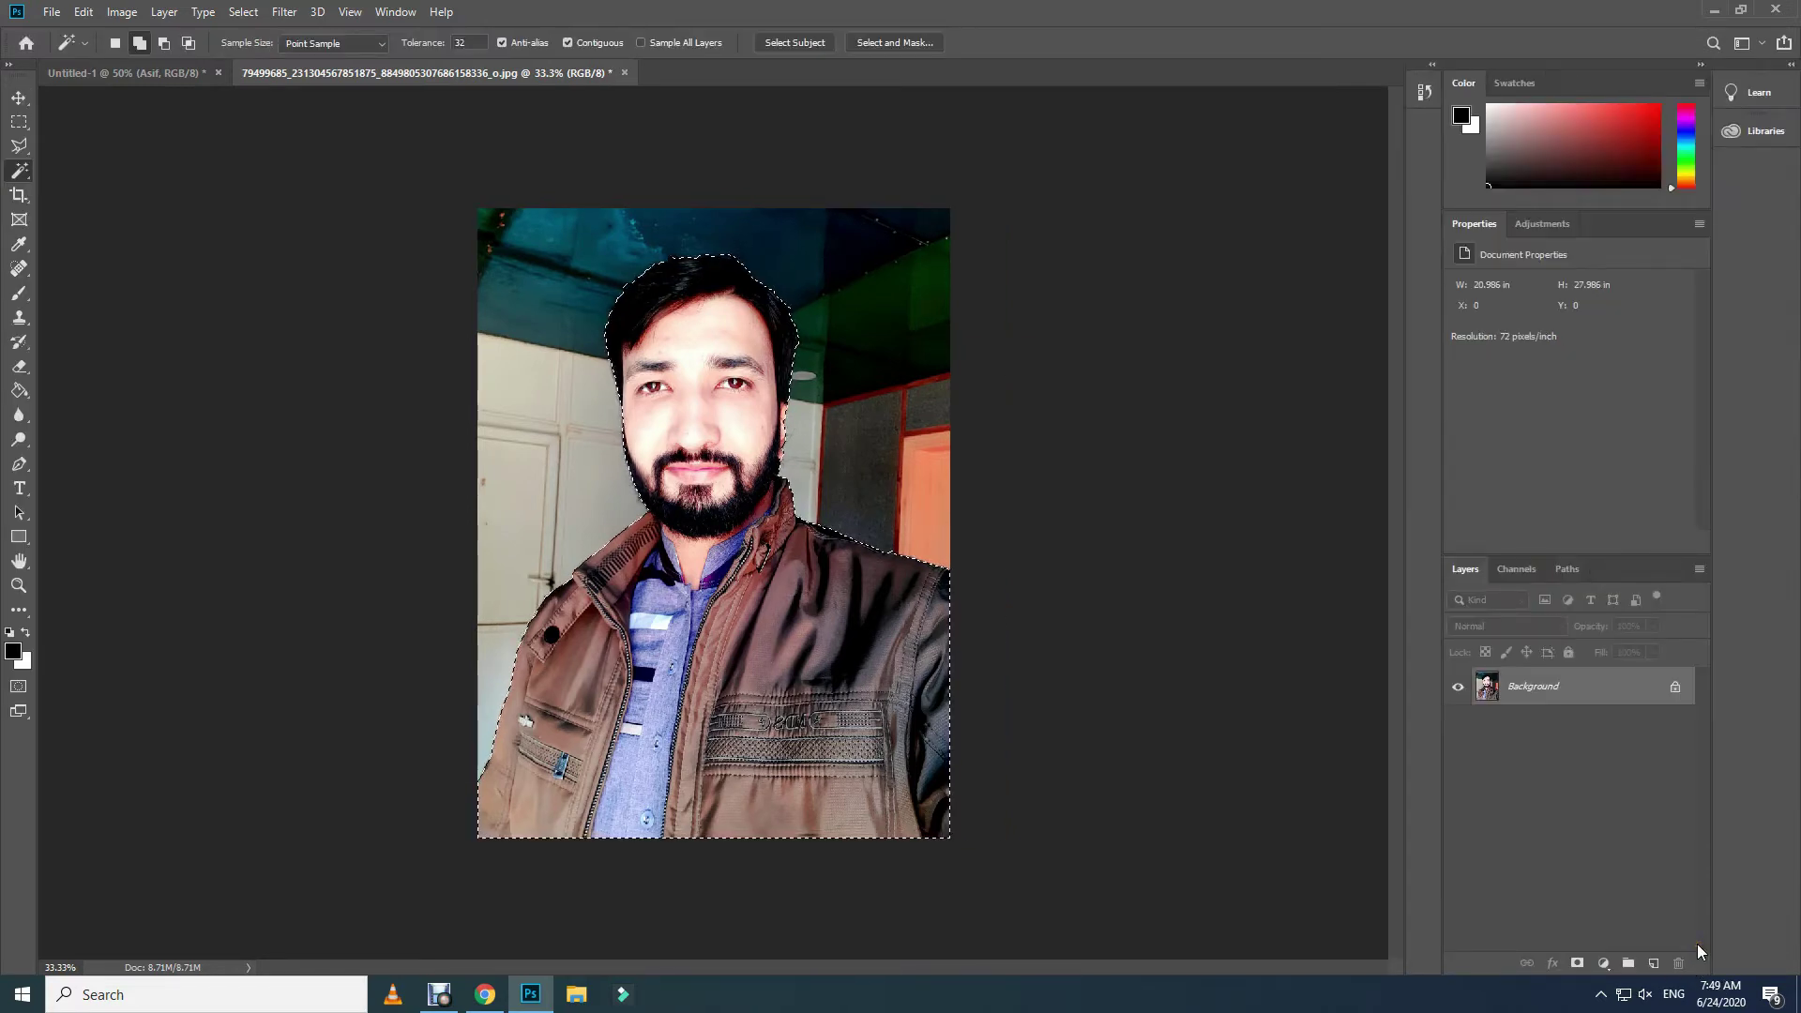
- Copy the selected man to a new layer and move that layer into the name document
key(ctrl+j)
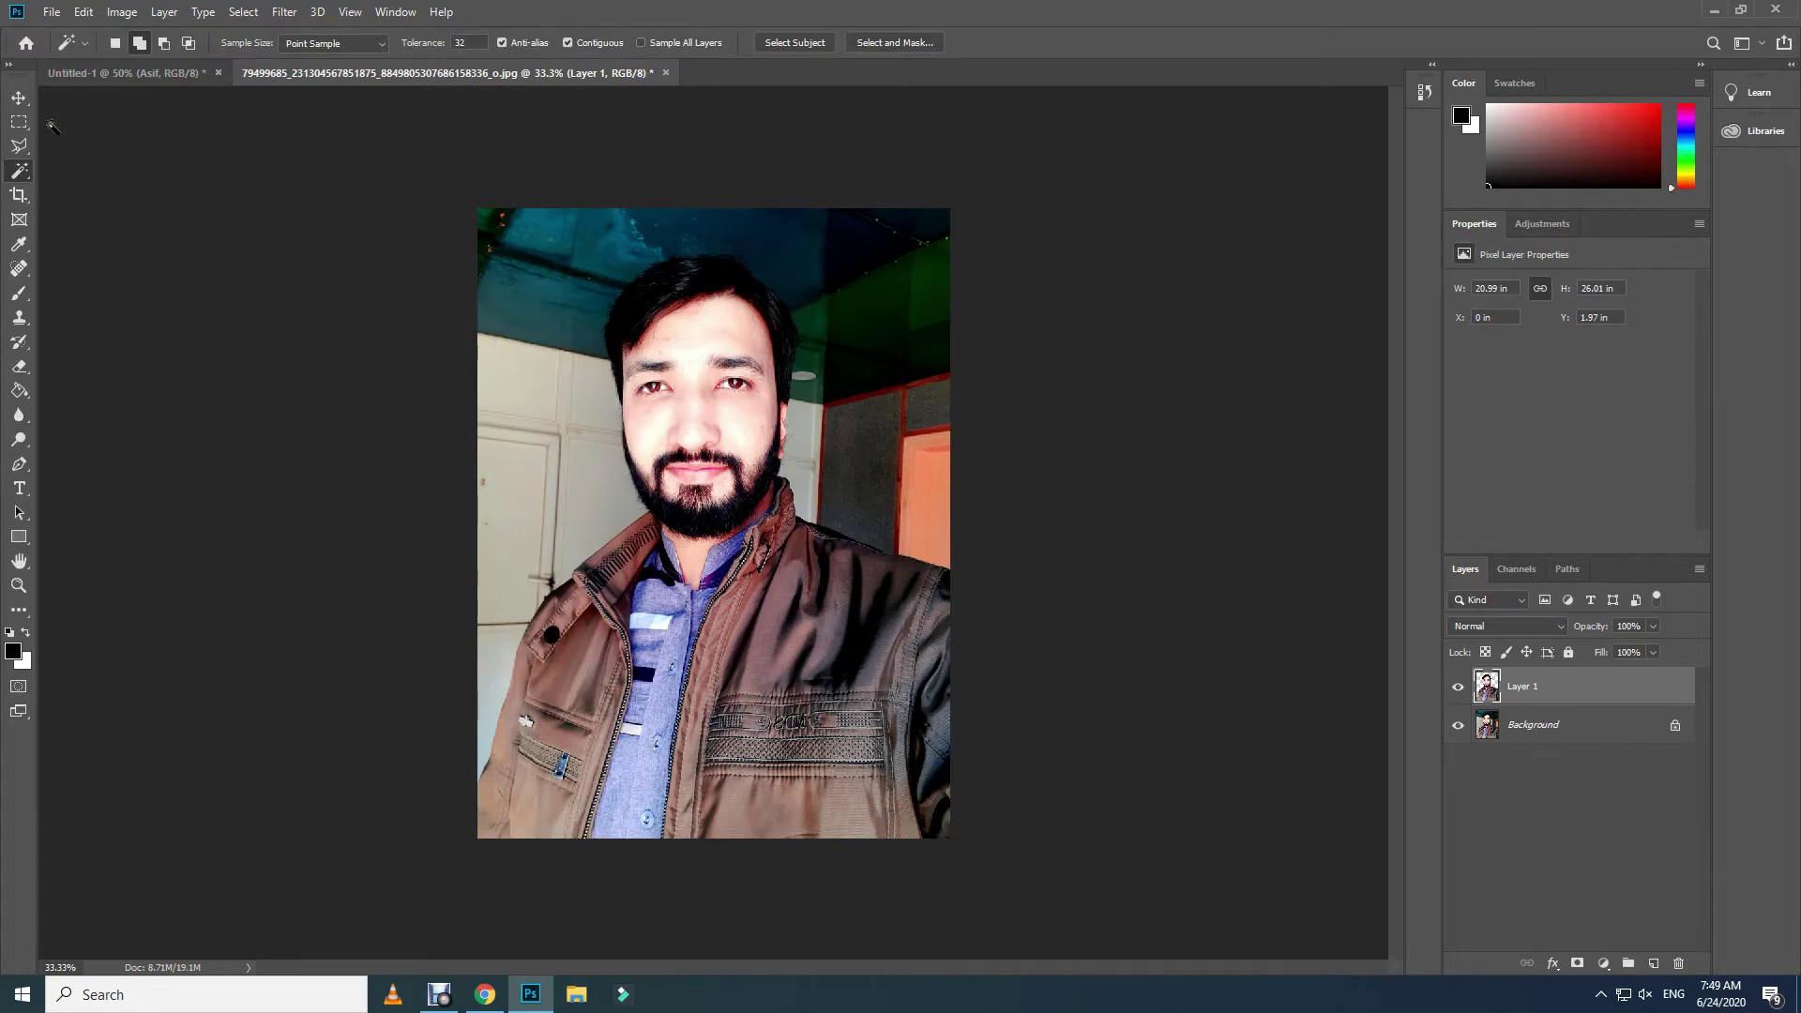
click(18, 102)
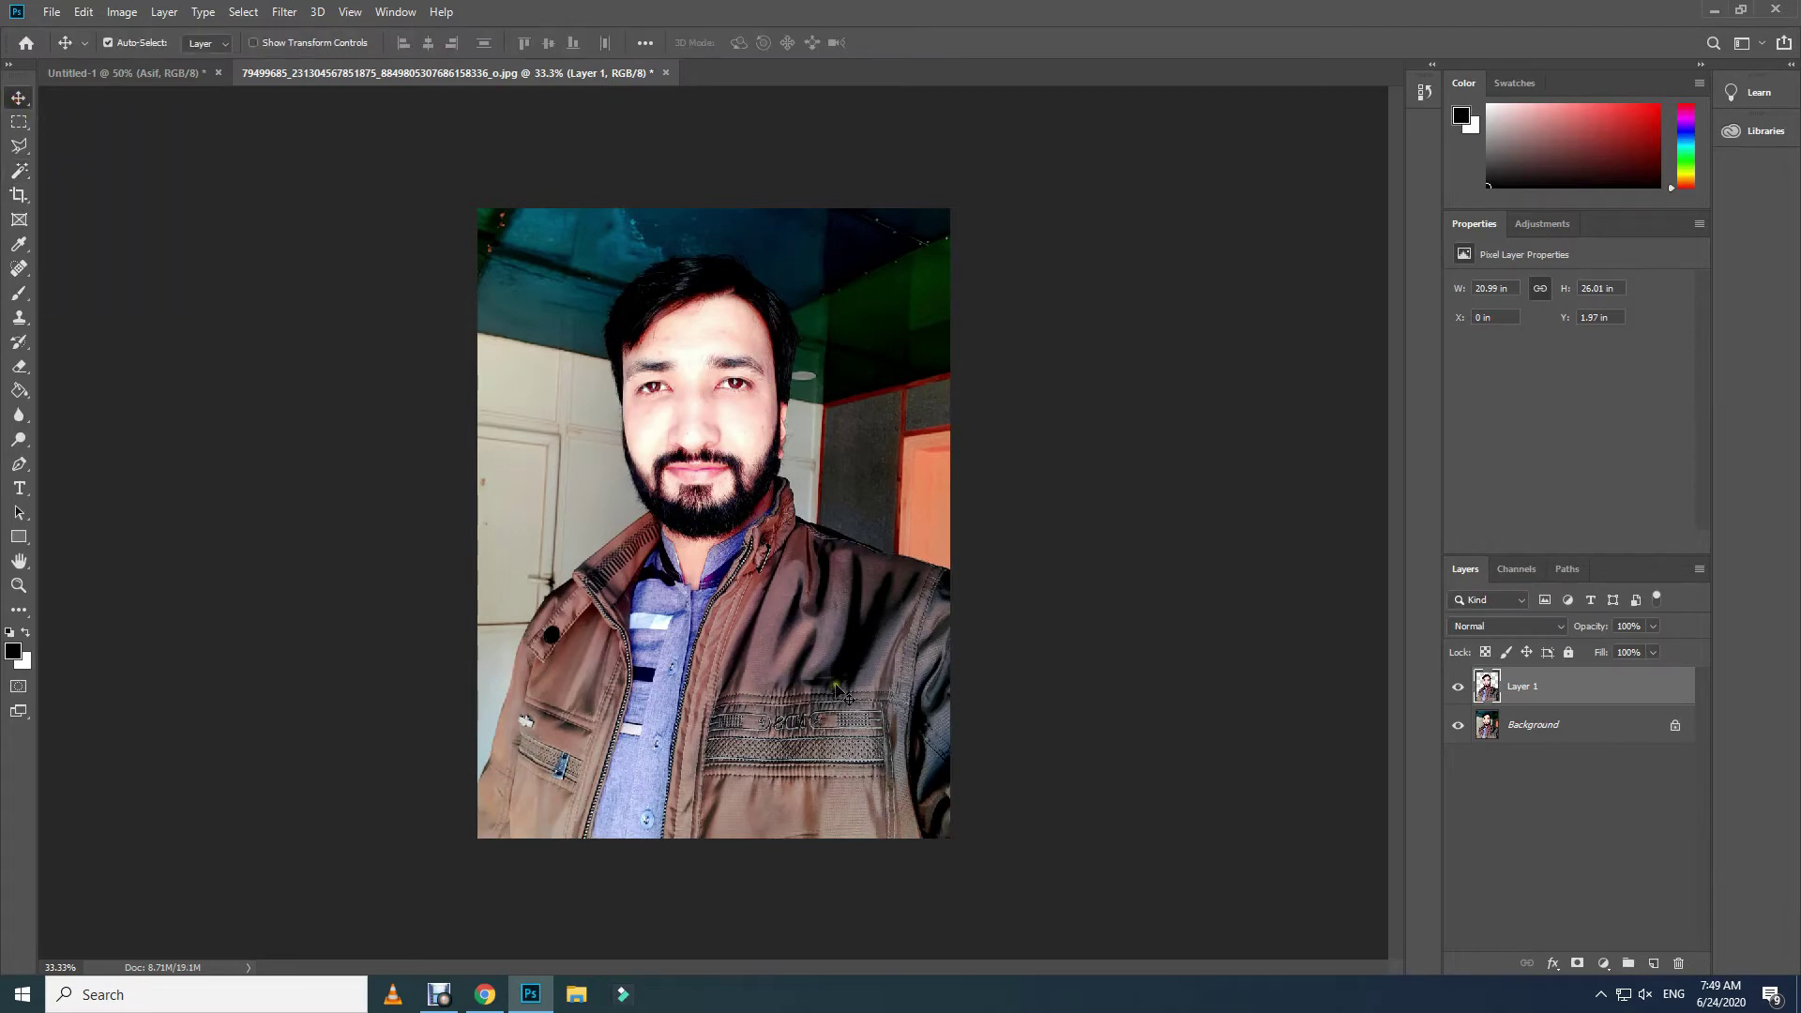
drag(838, 692, 514, 558)
- Scale the portrait layer to about 23% and place it over the left leg of the large first letter, aligned with its base
key(ctrl+t)
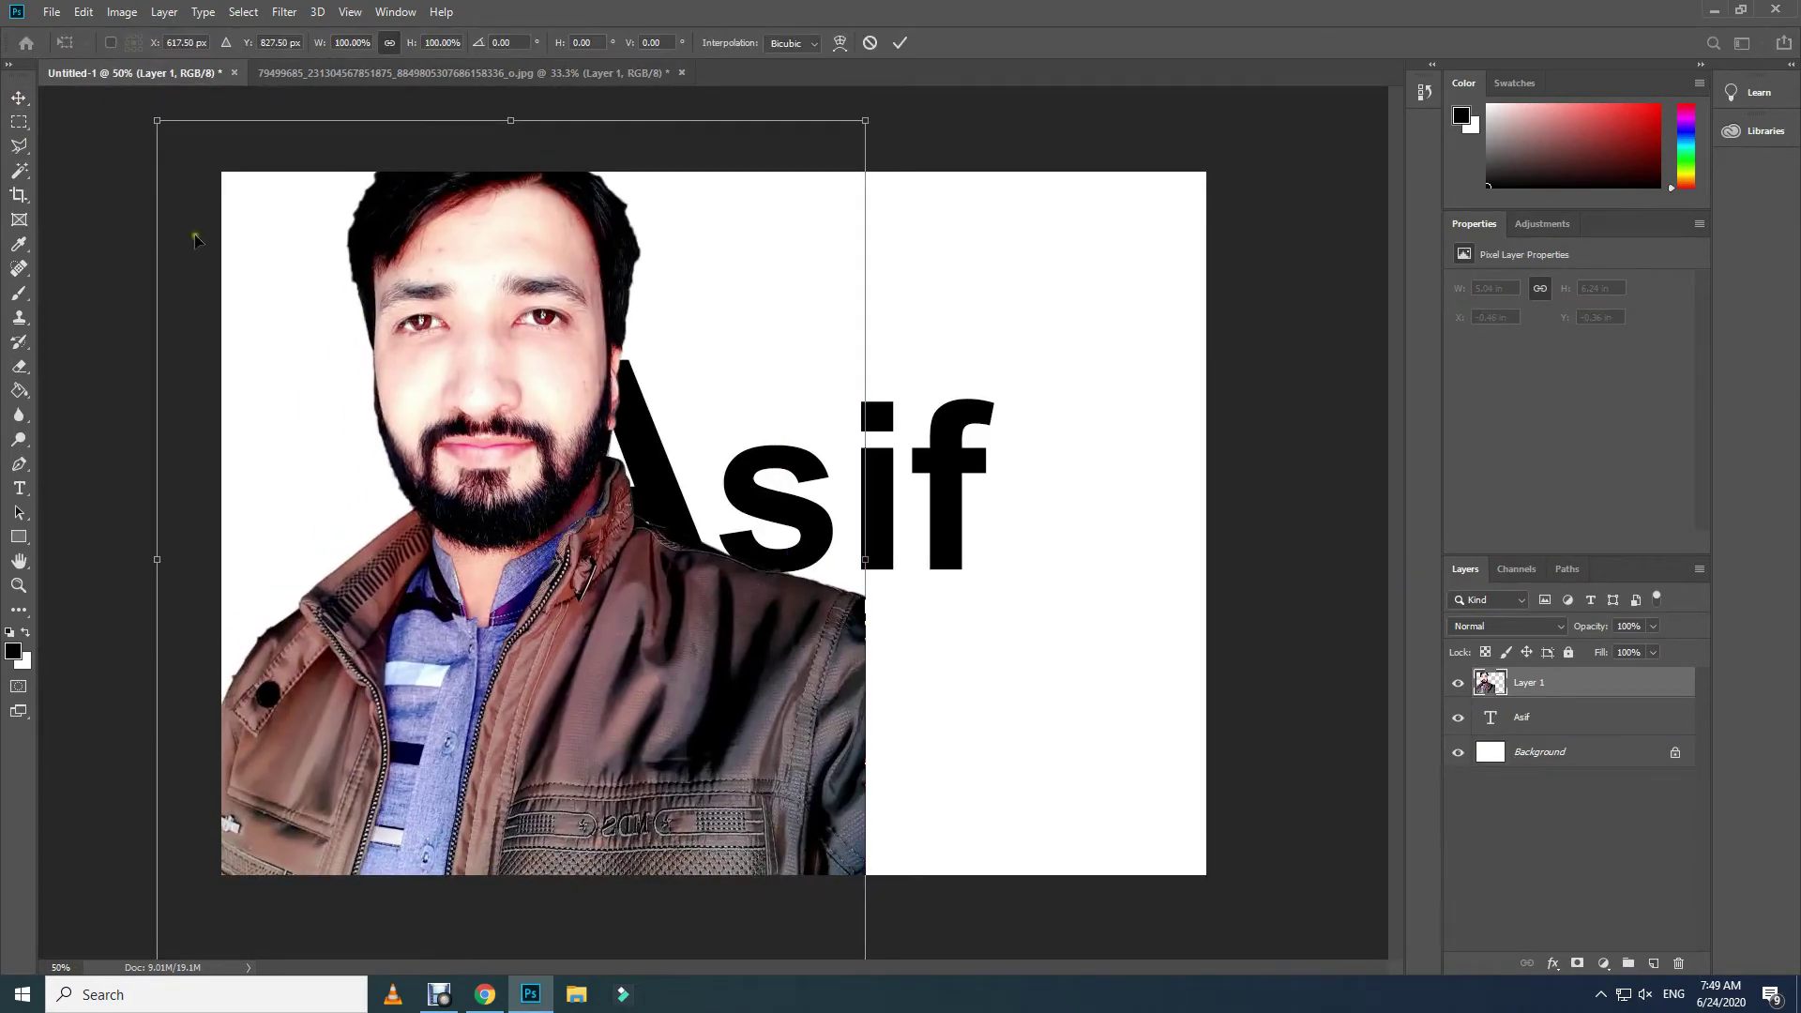
drag(159, 116, 597, 674)
drag(758, 818, 495, 422)
drag(335, 275, 411, 332)
drag(489, 530, 568, 514)
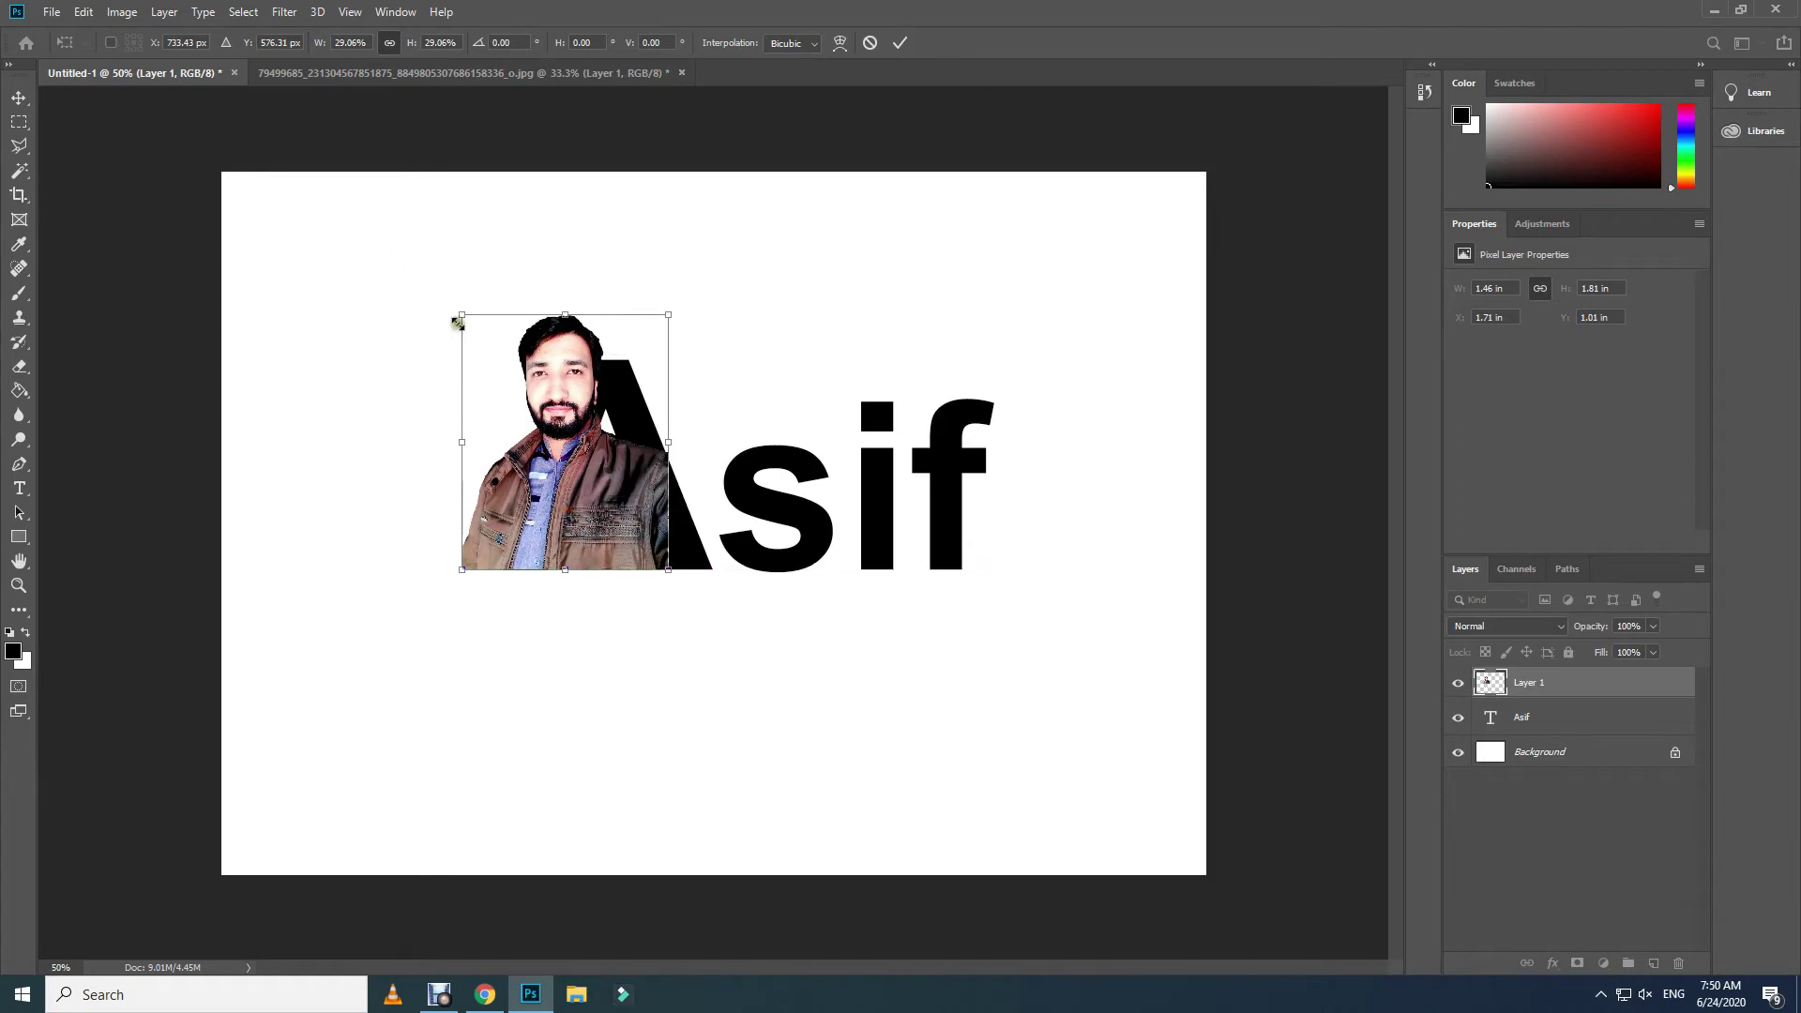
drag(463, 317, 505, 354)
drag(508, 358, 507, 357)
mouse_move(616, 520)
mouse_down()
mouse_move(581, 493)
mouse_move(589, 521)
mouse_up()
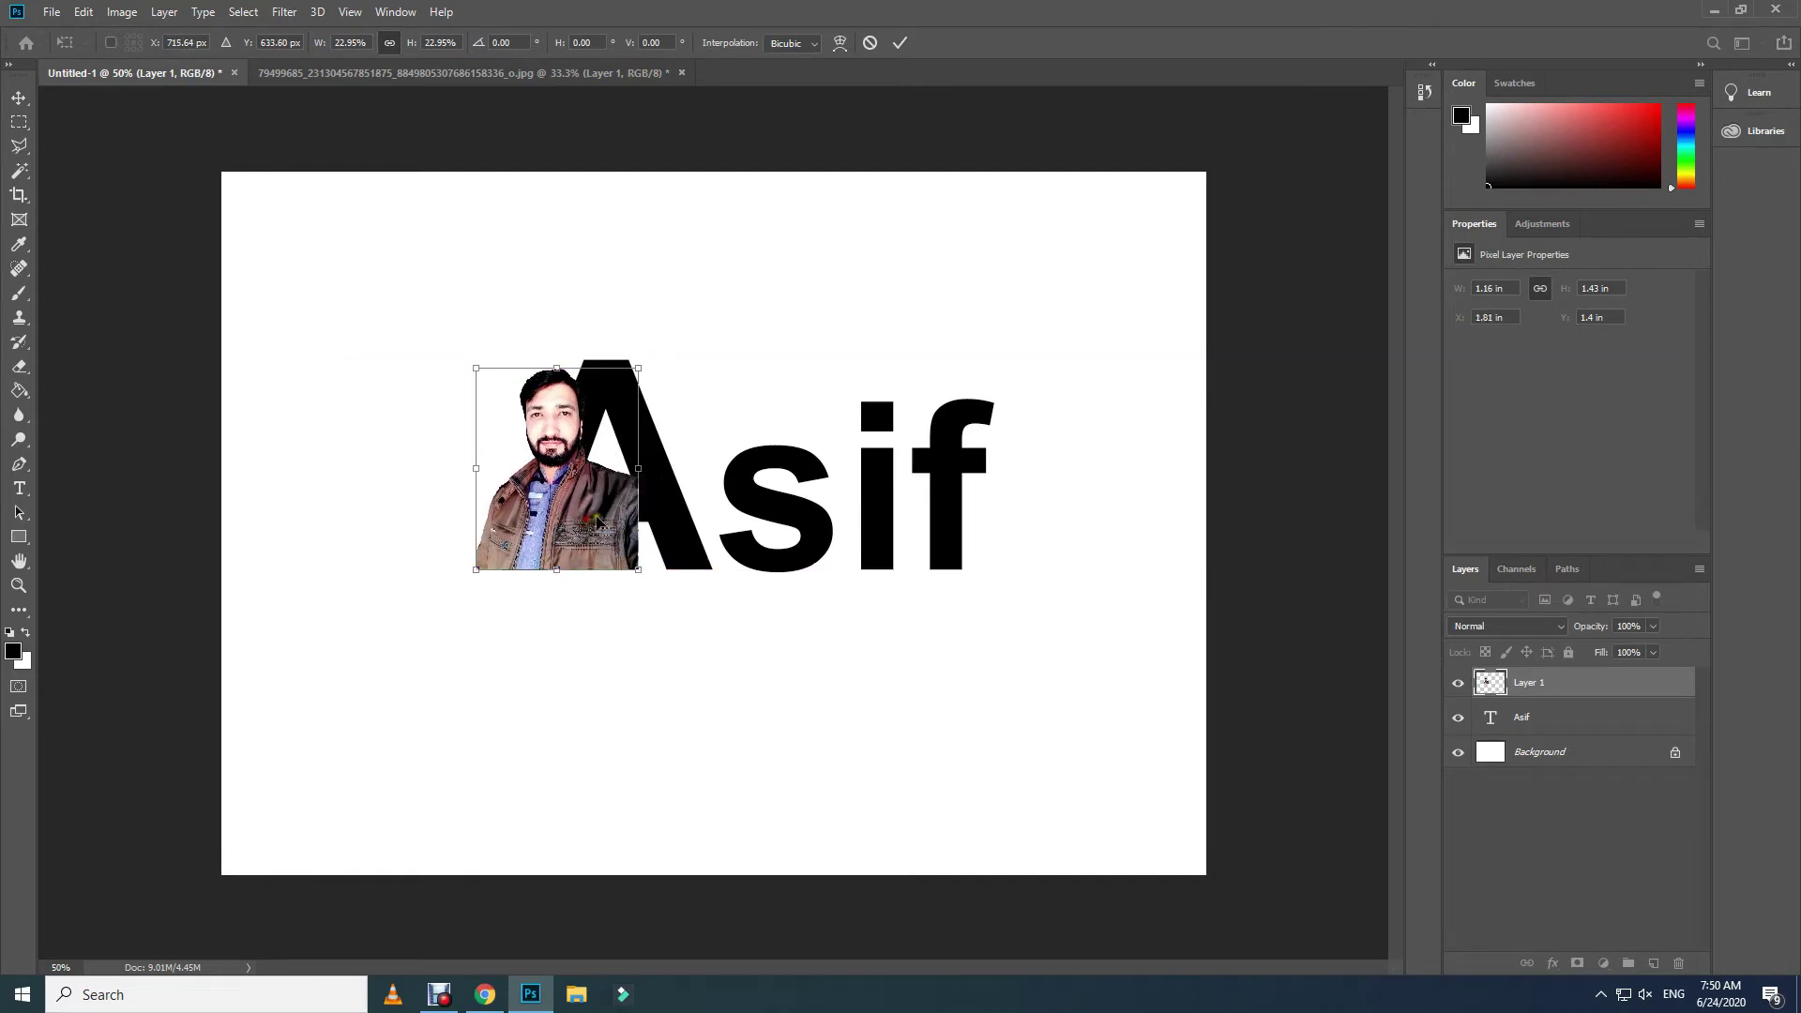
click(900, 42)
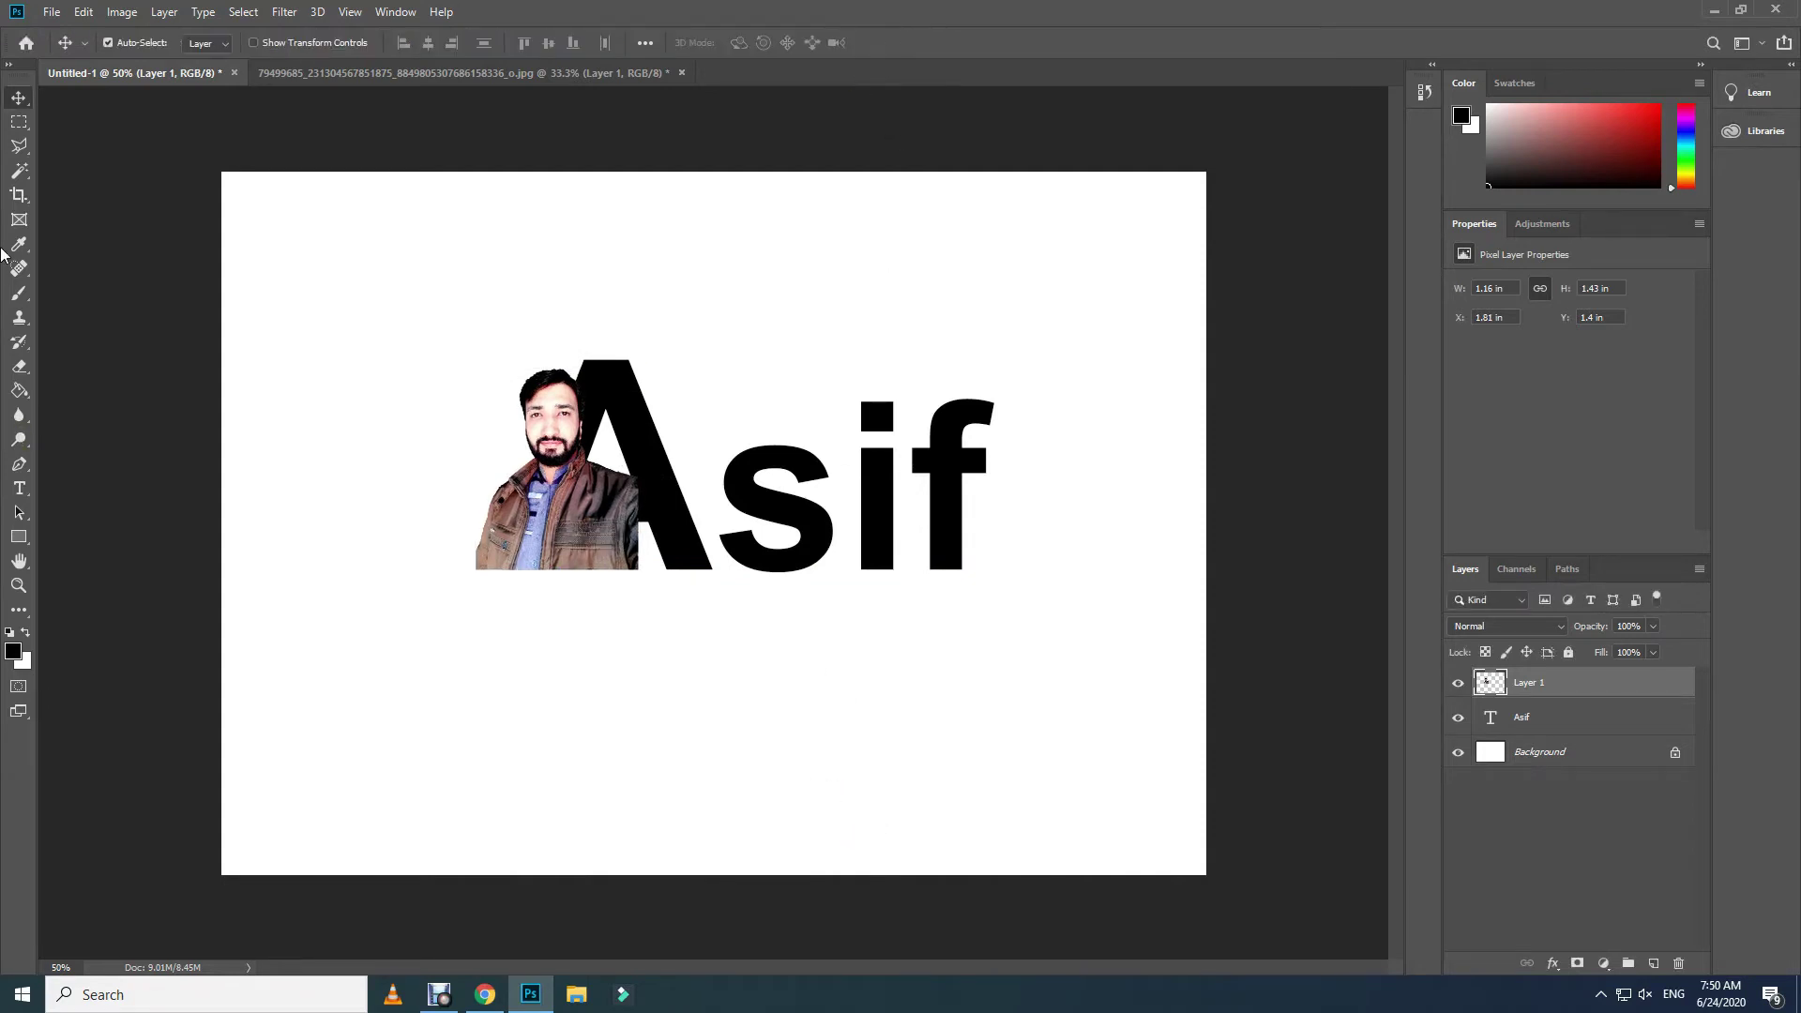
- Set the Eraser to 19% opacity and 16% flow and lightly erase the portrait's lower jacket beside the letter's left leg
click(21, 147)
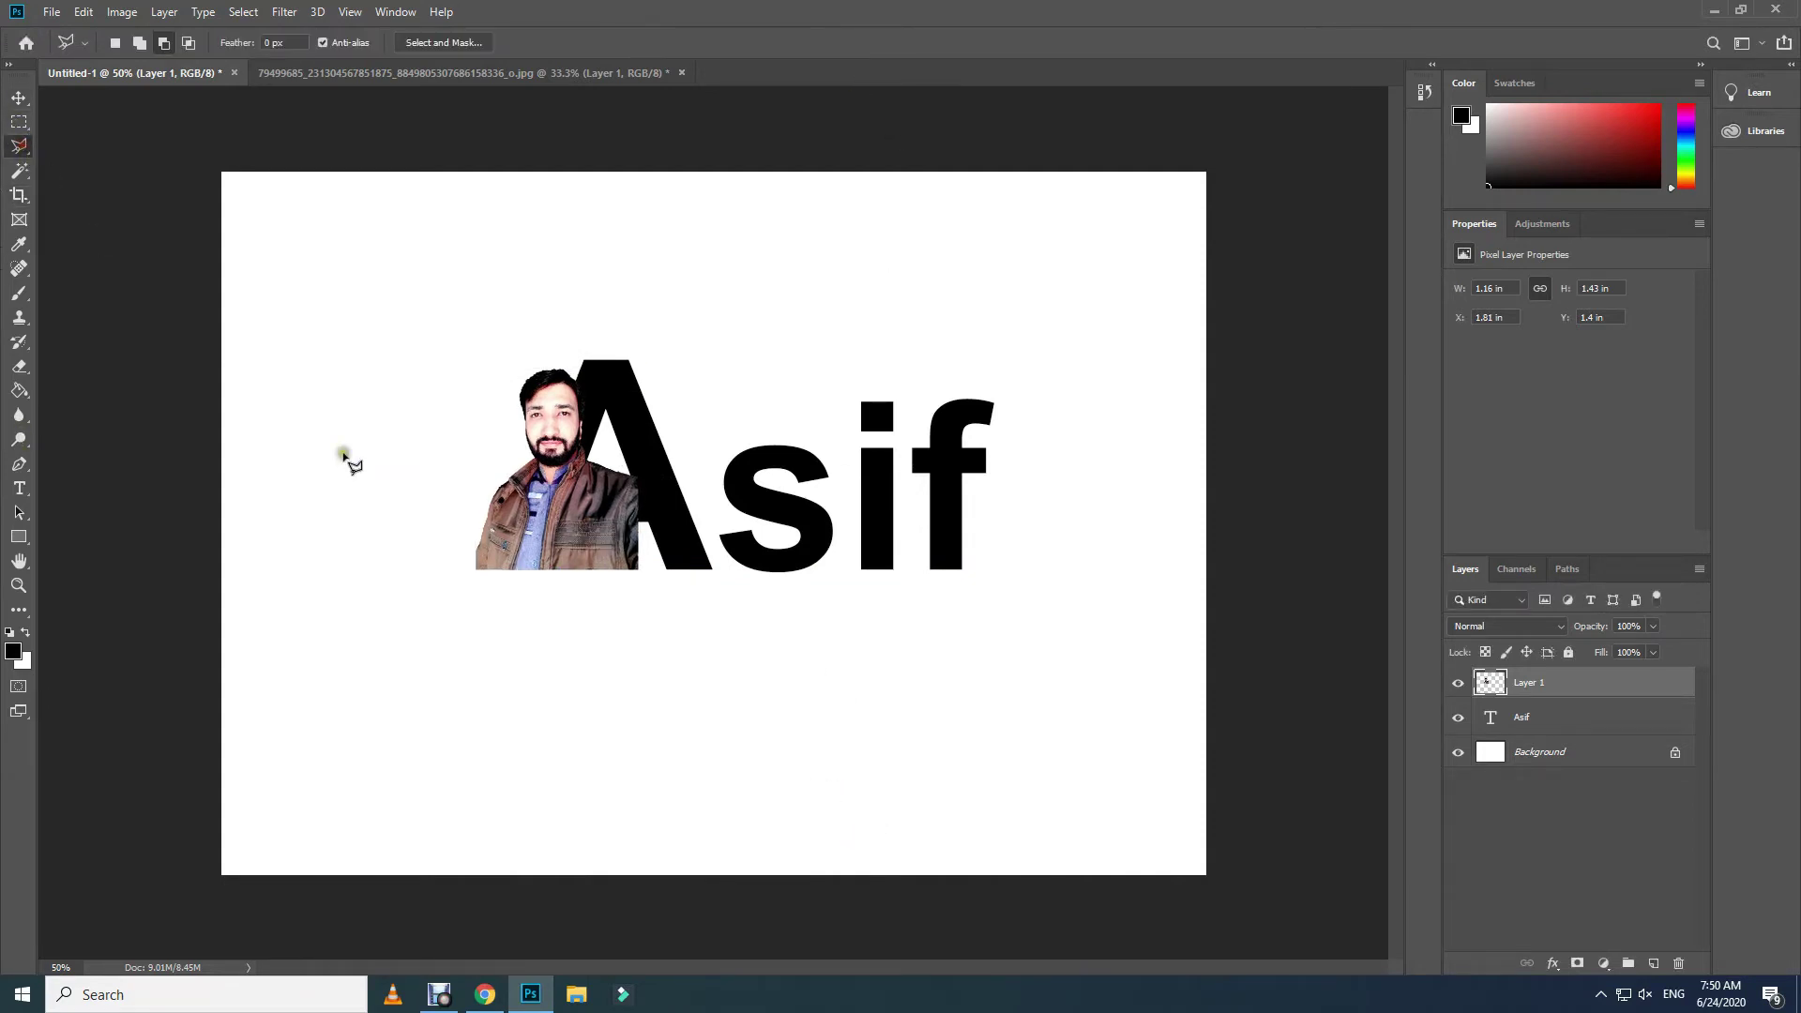
click(19, 367)
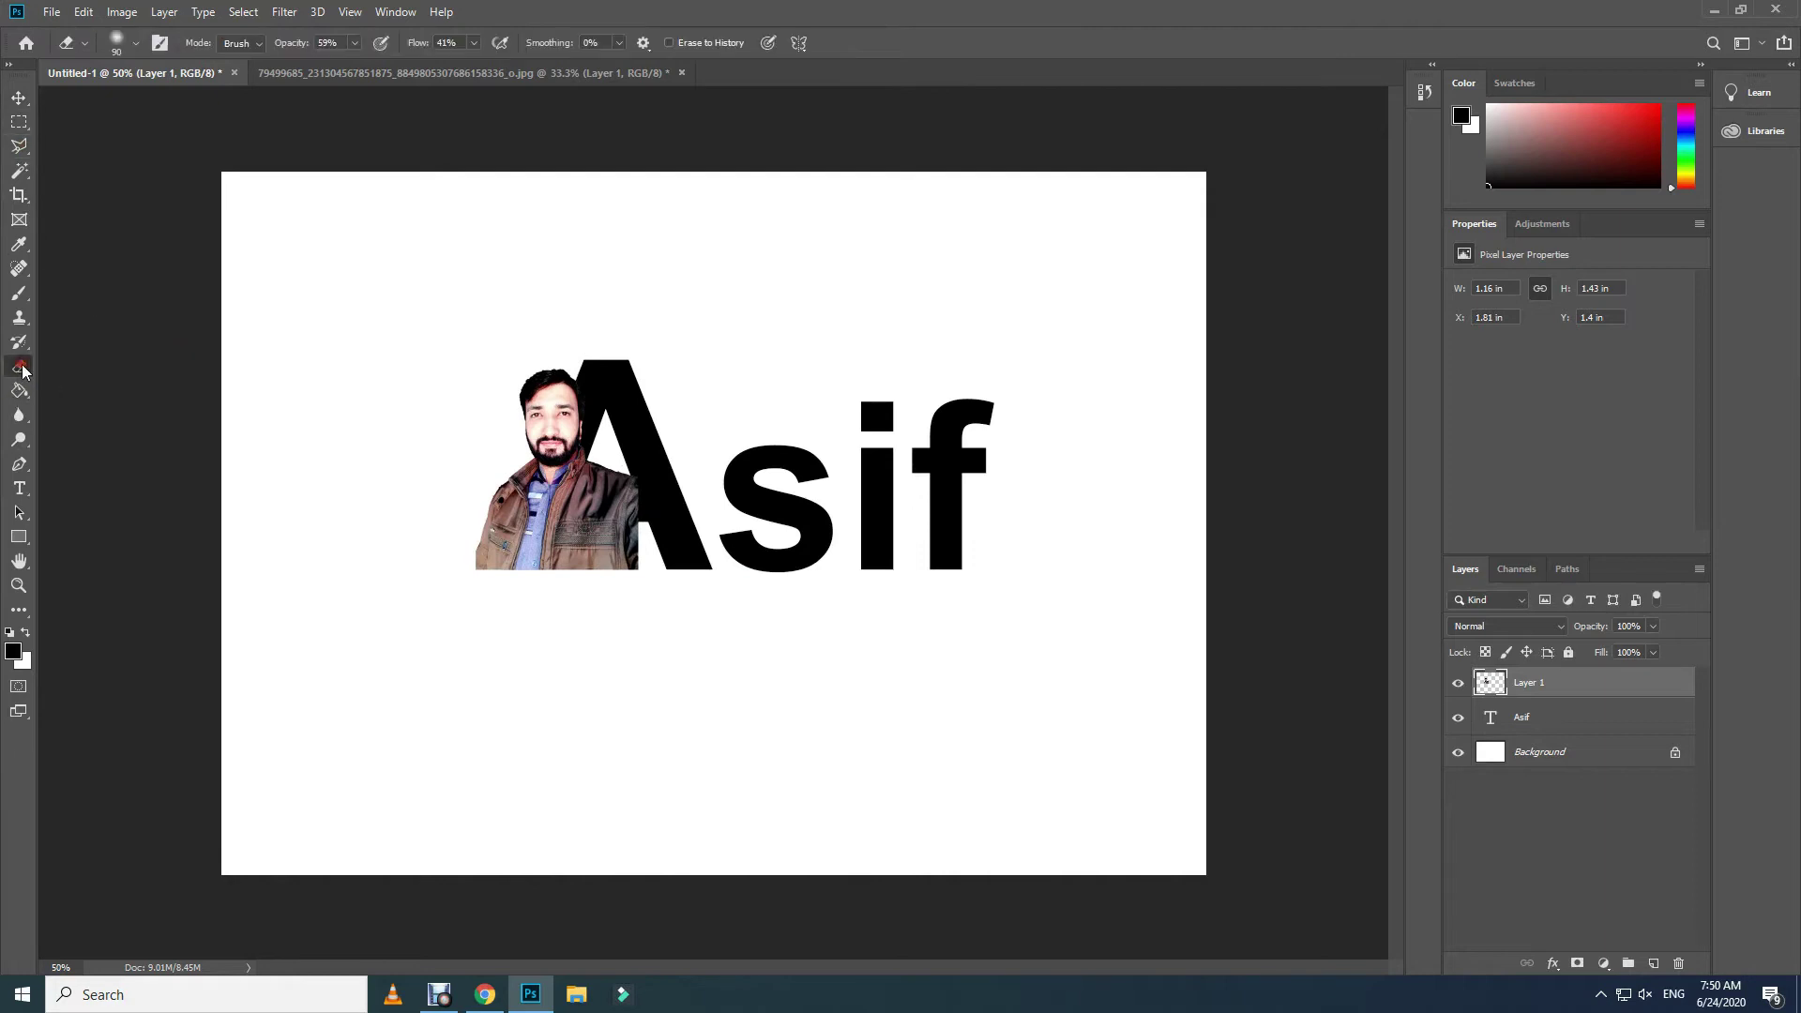
click(356, 42)
drag(329, 70, 320, 66)
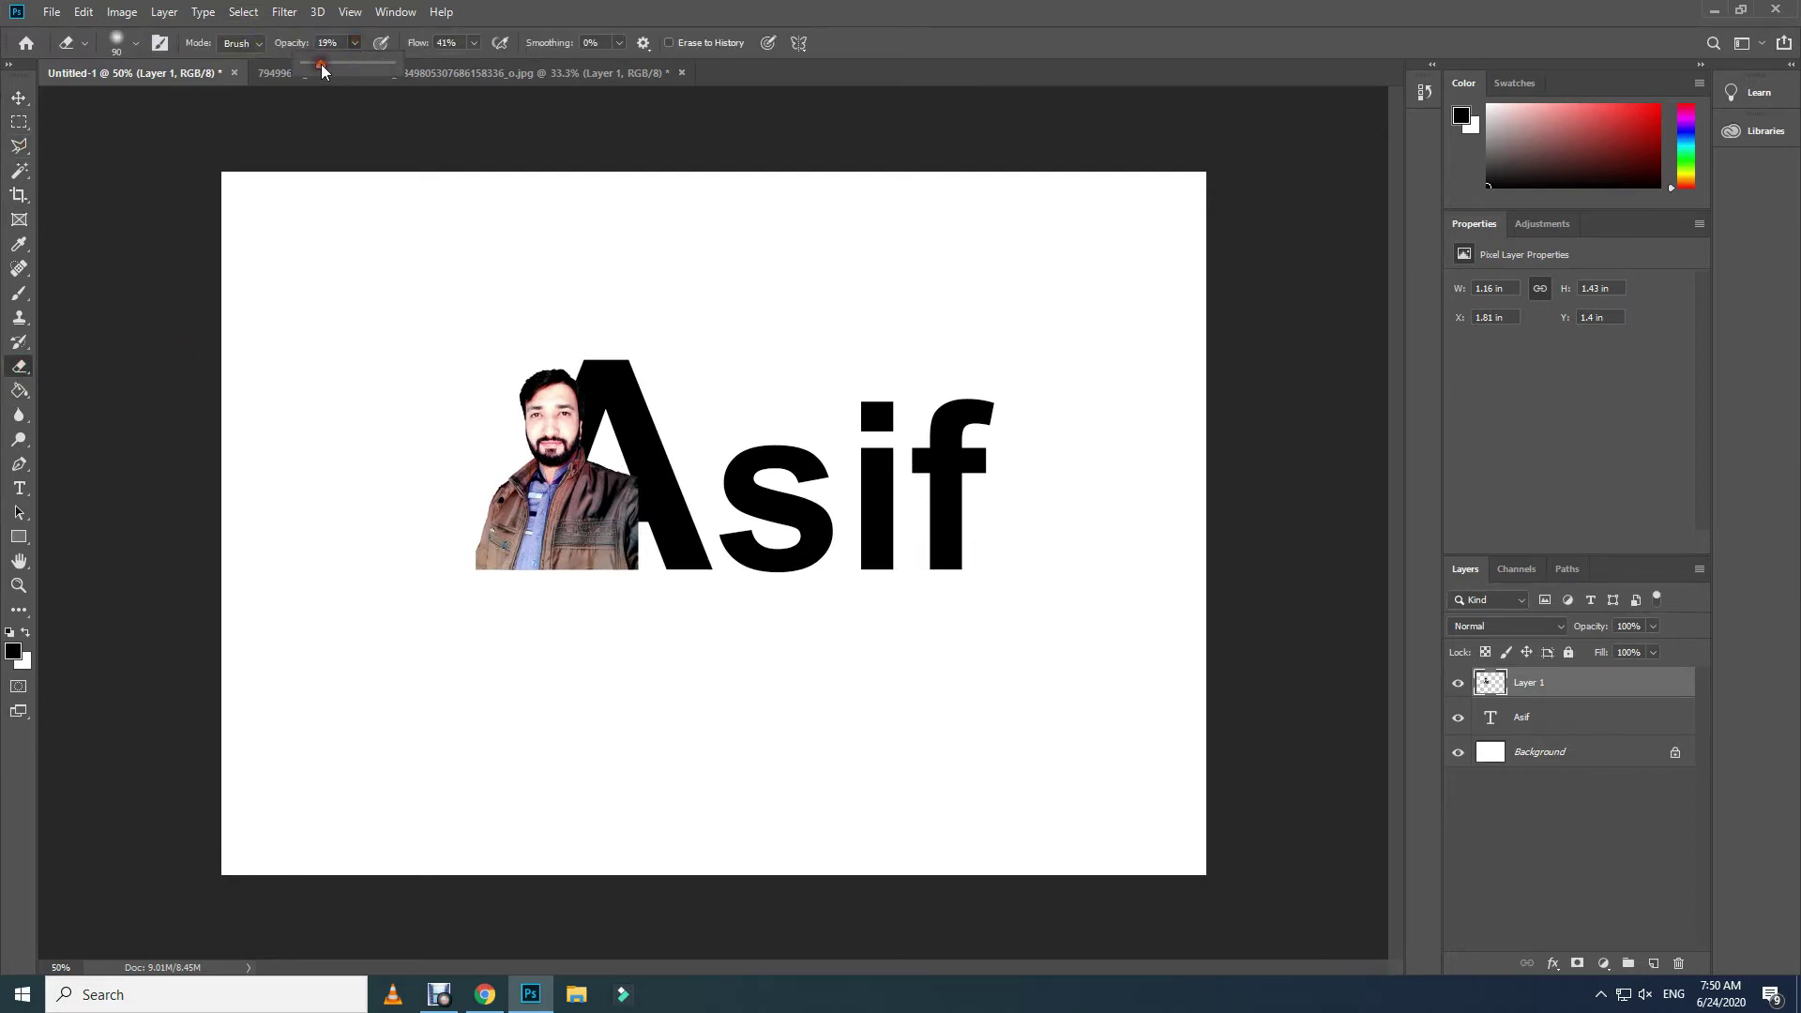
click(475, 42)
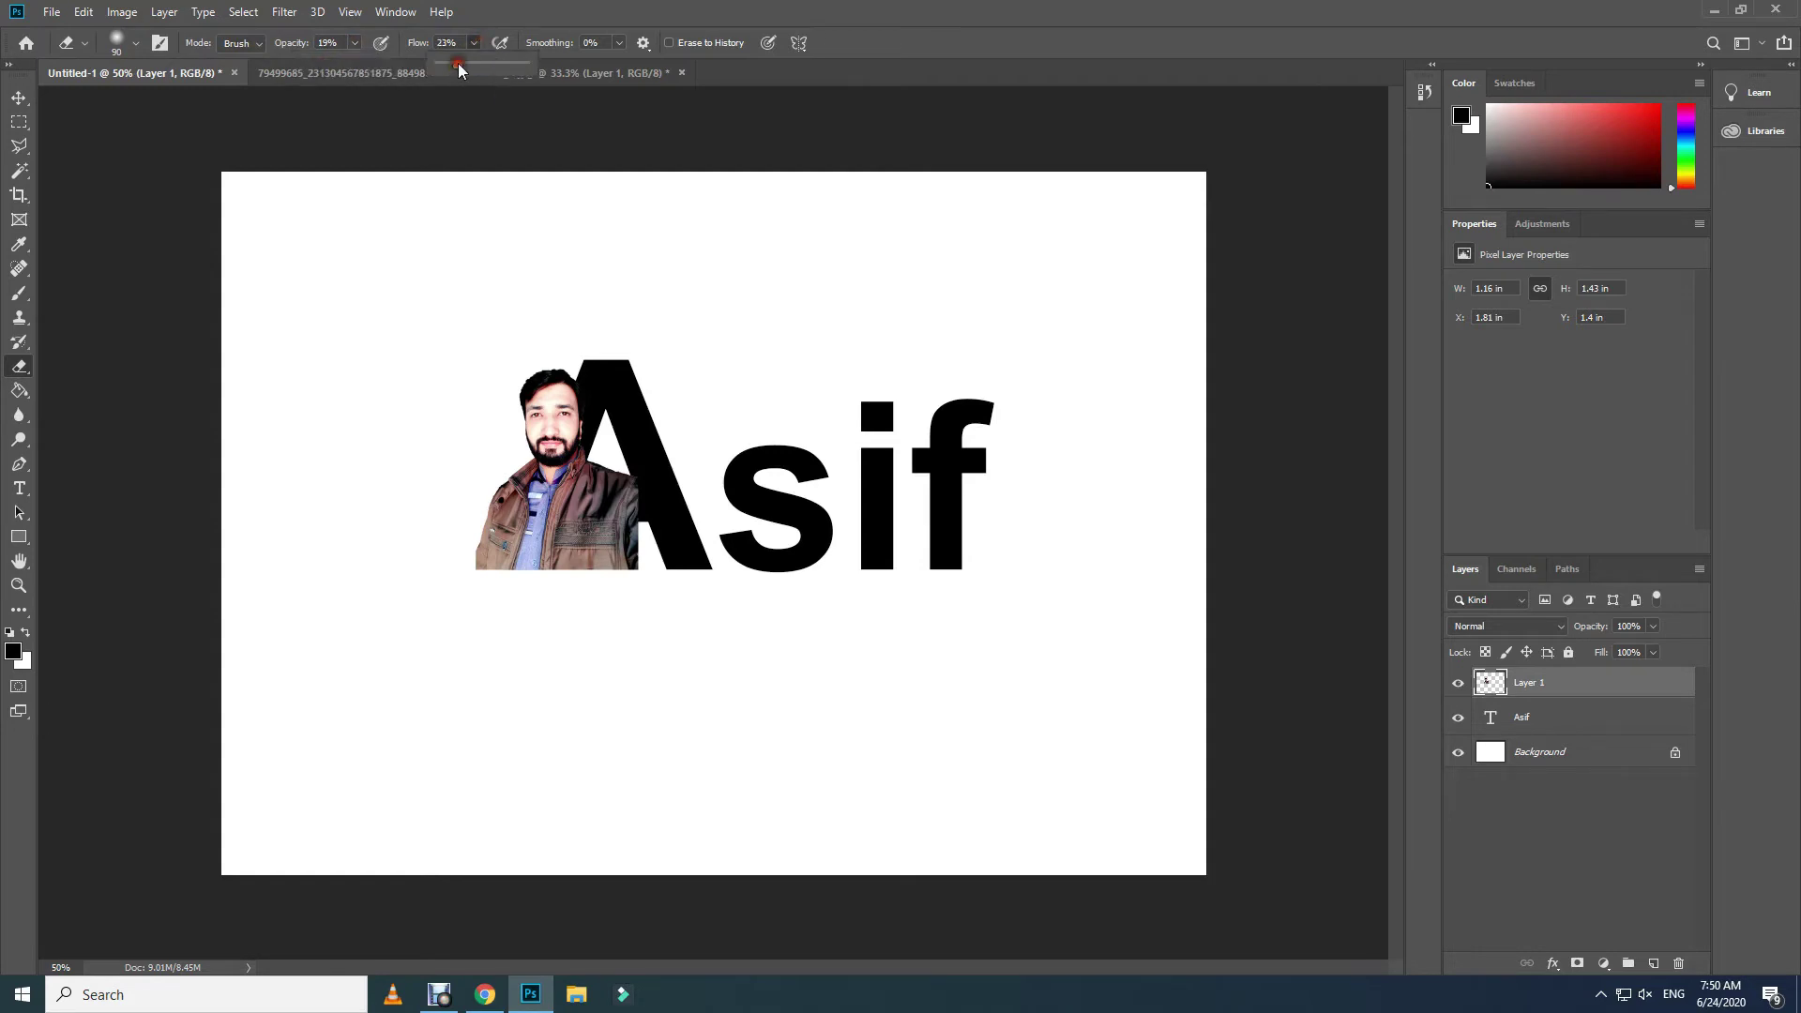
drag(453, 69, 449, 68)
click(598, 568)
mouse_move(597, 567)
mouse_down()
mouse_move(596, 520)
mouse_move(563, 577)
mouse_move(598, 455)
mouse_move(624, 502)
mouse_move(588, 488)
mouse_move(624, 492)
mouse_move(614, 563)
mouse_move(609, 537)
mouse_move(623, 563)
mouse_up()
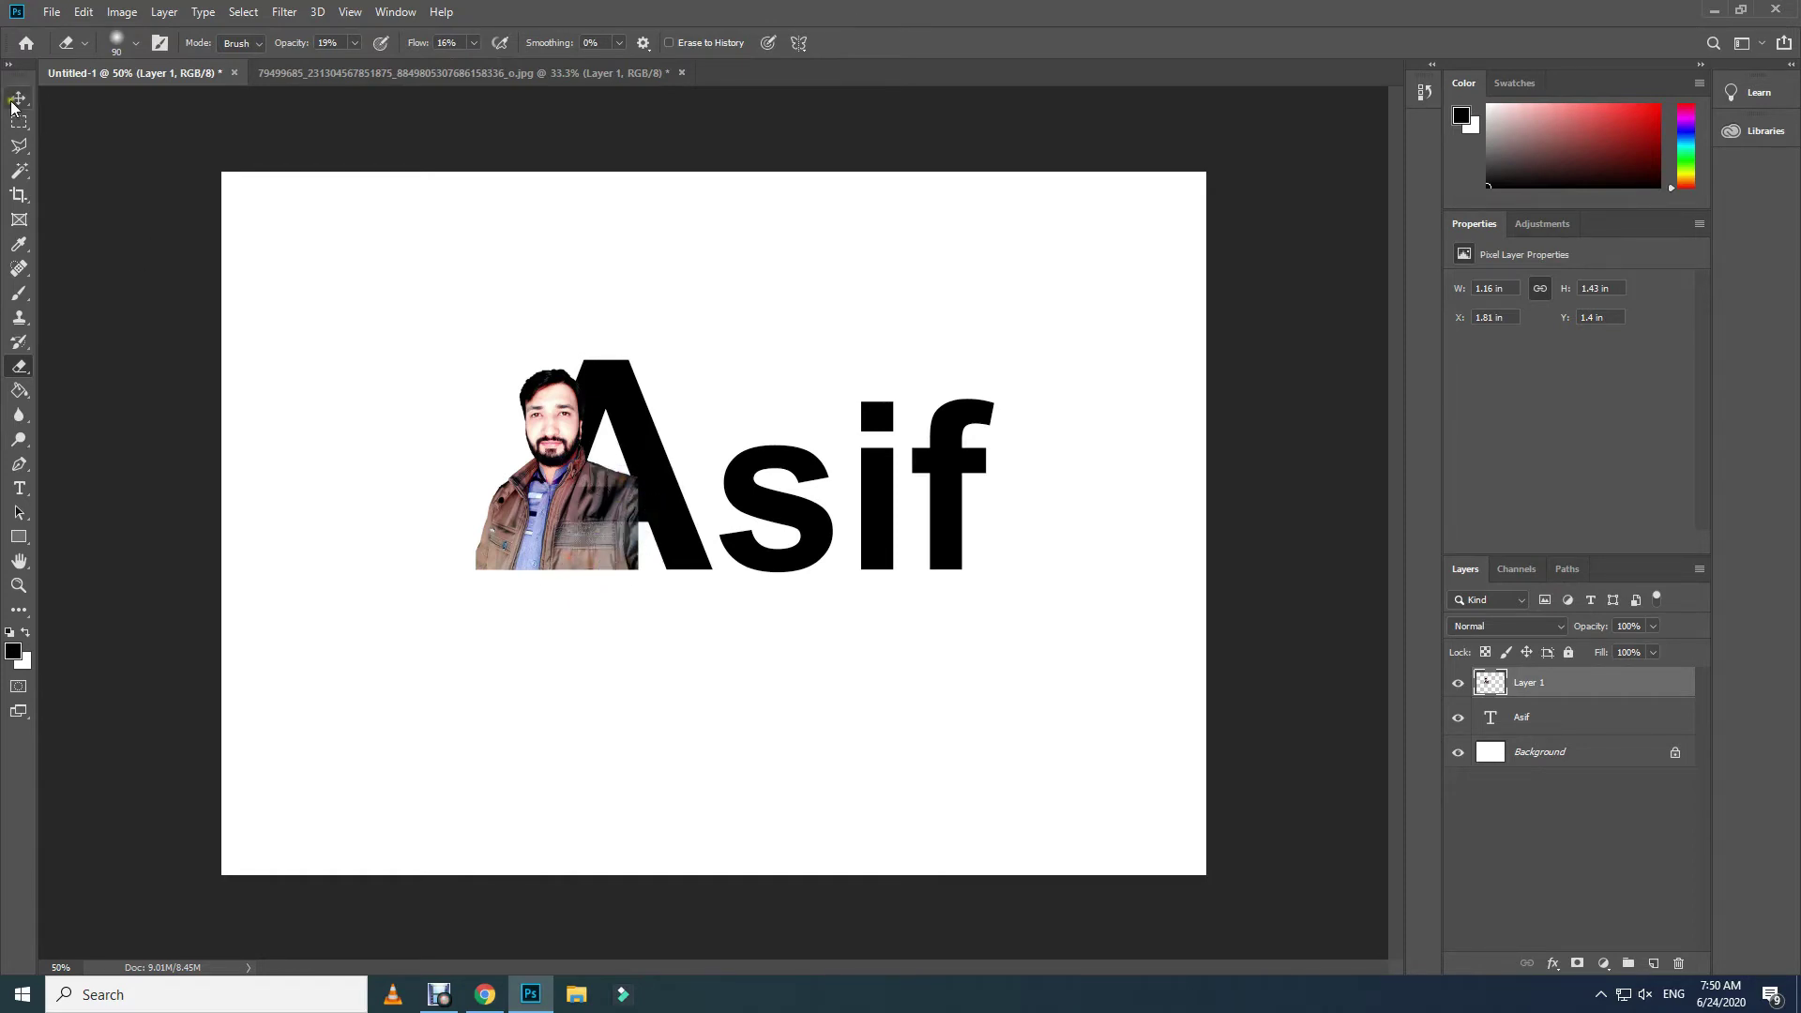
- Select the jacket area below the A's crossbar with the Polygonal Lasso, delete it and deselect
click(19, 146)
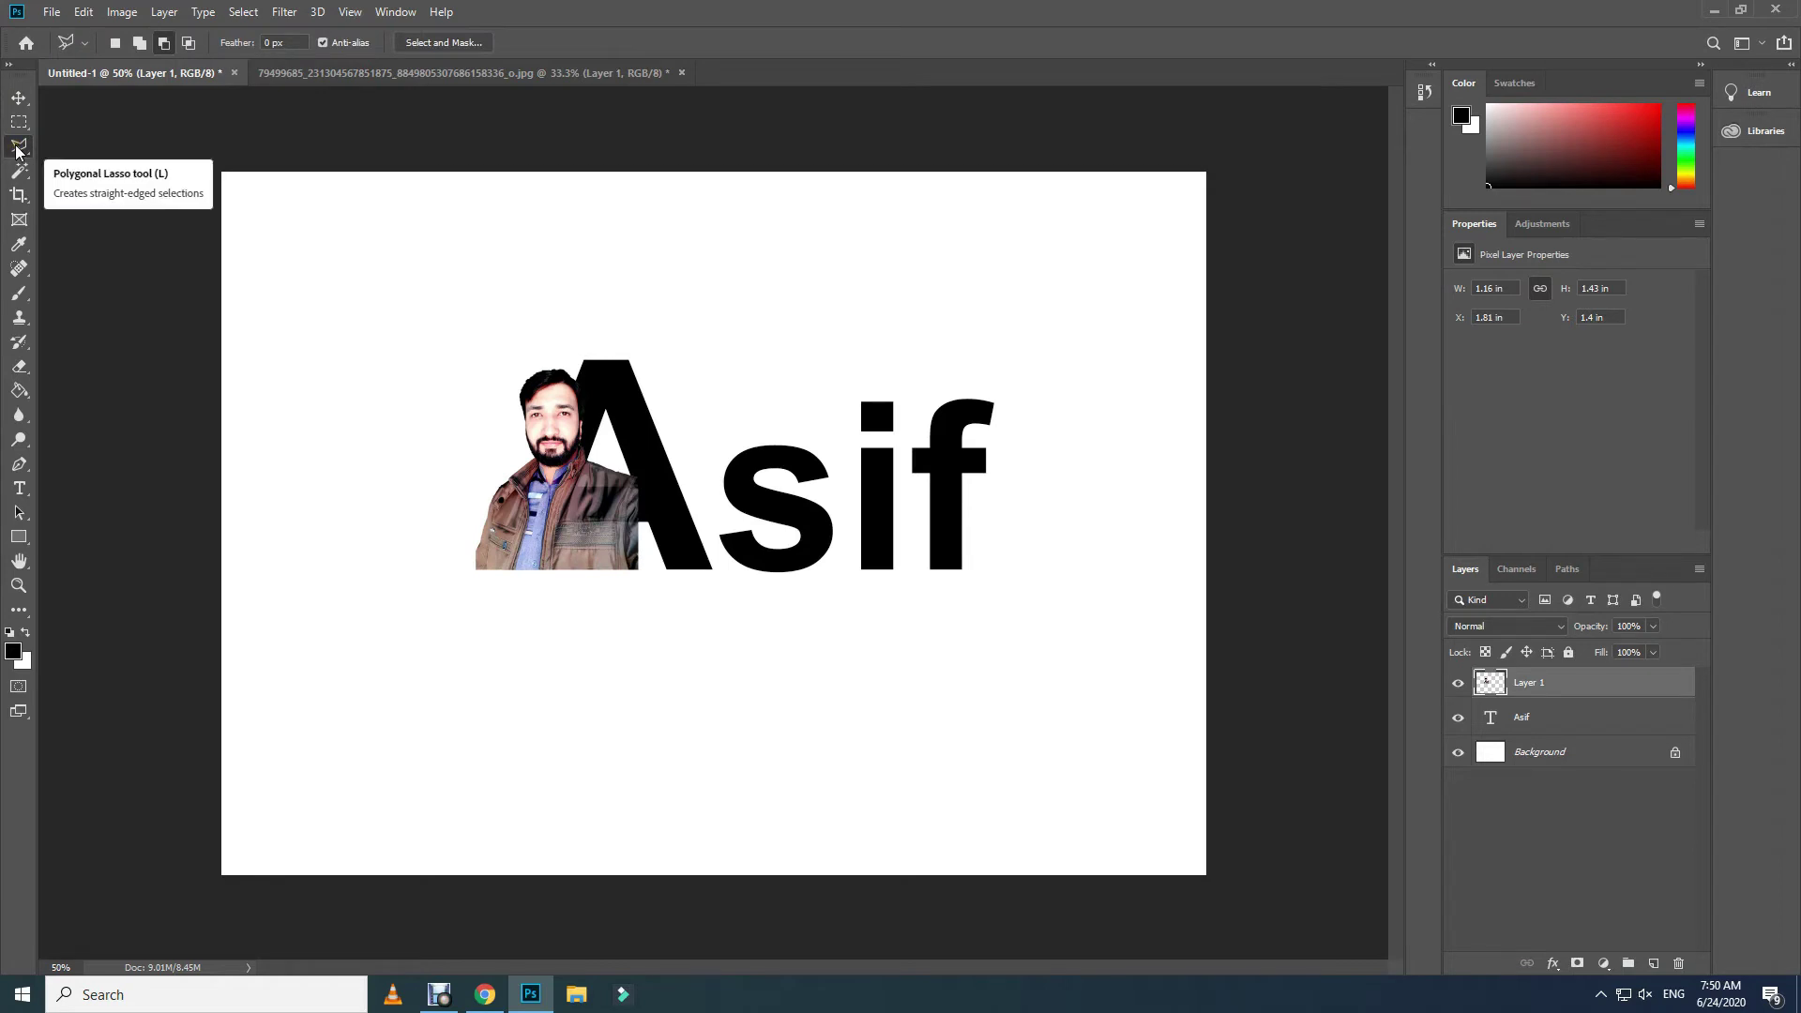
click(553, 572)
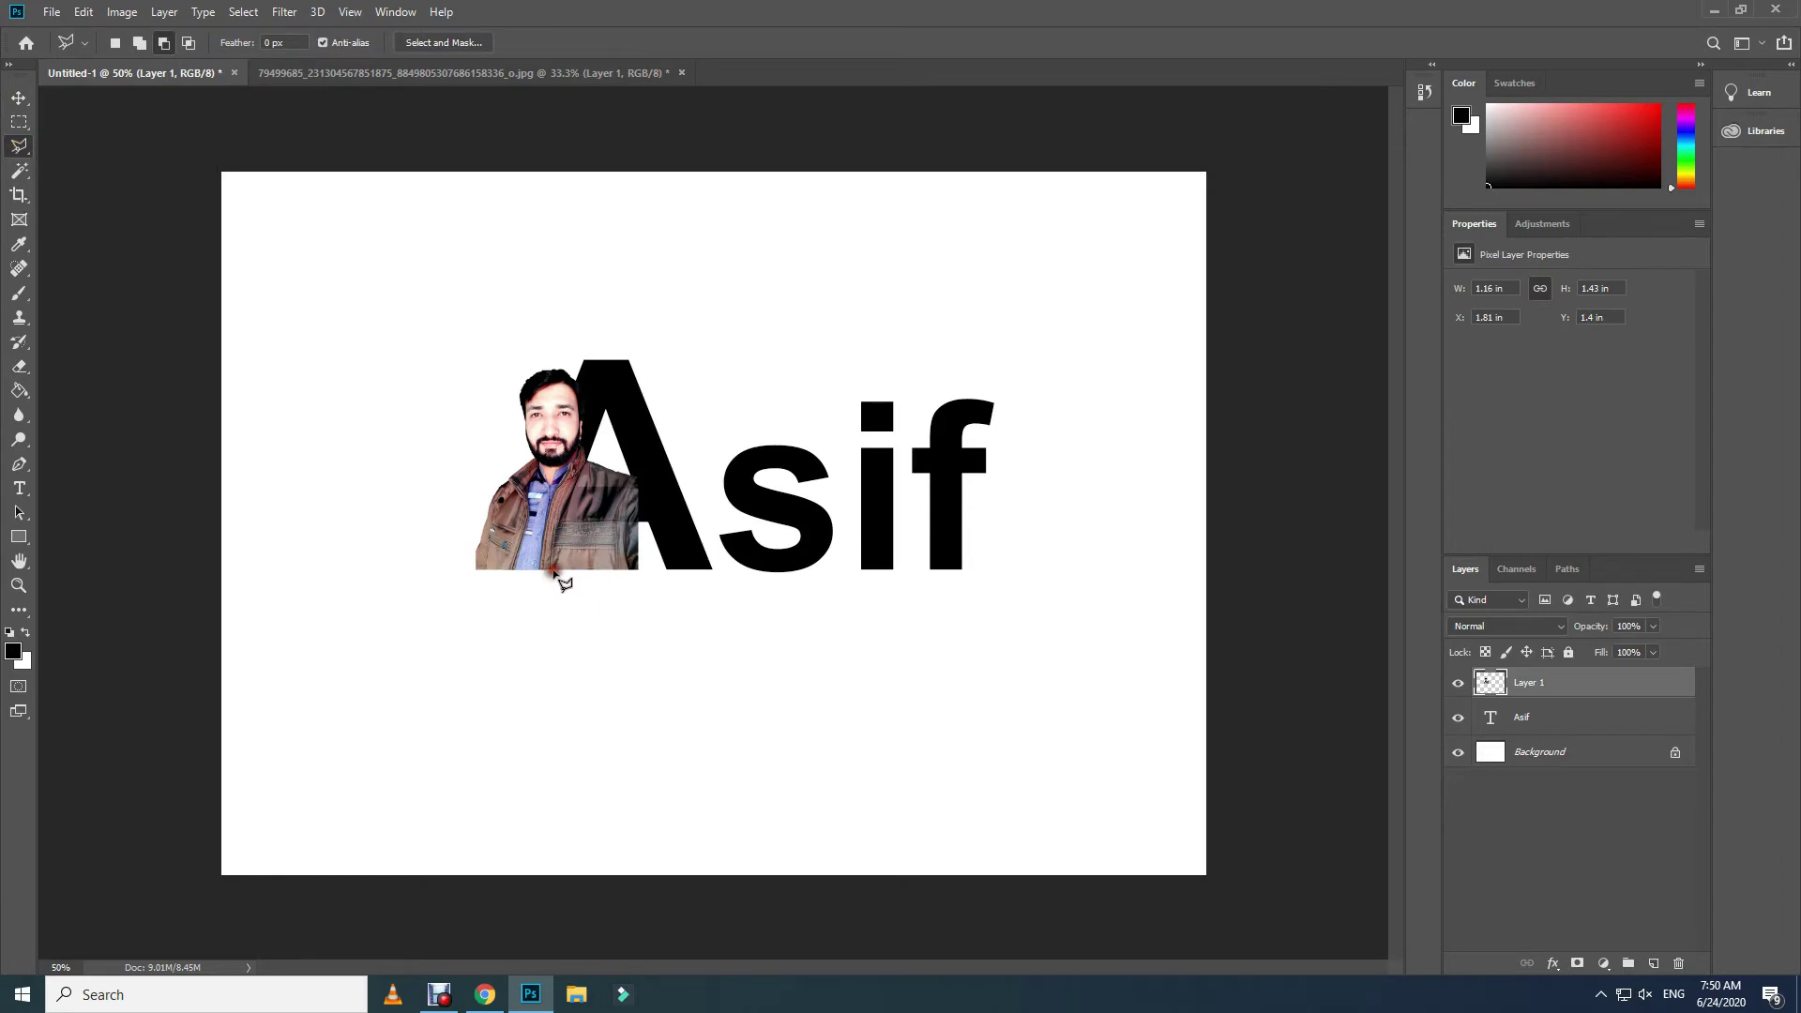
click(569, 523)
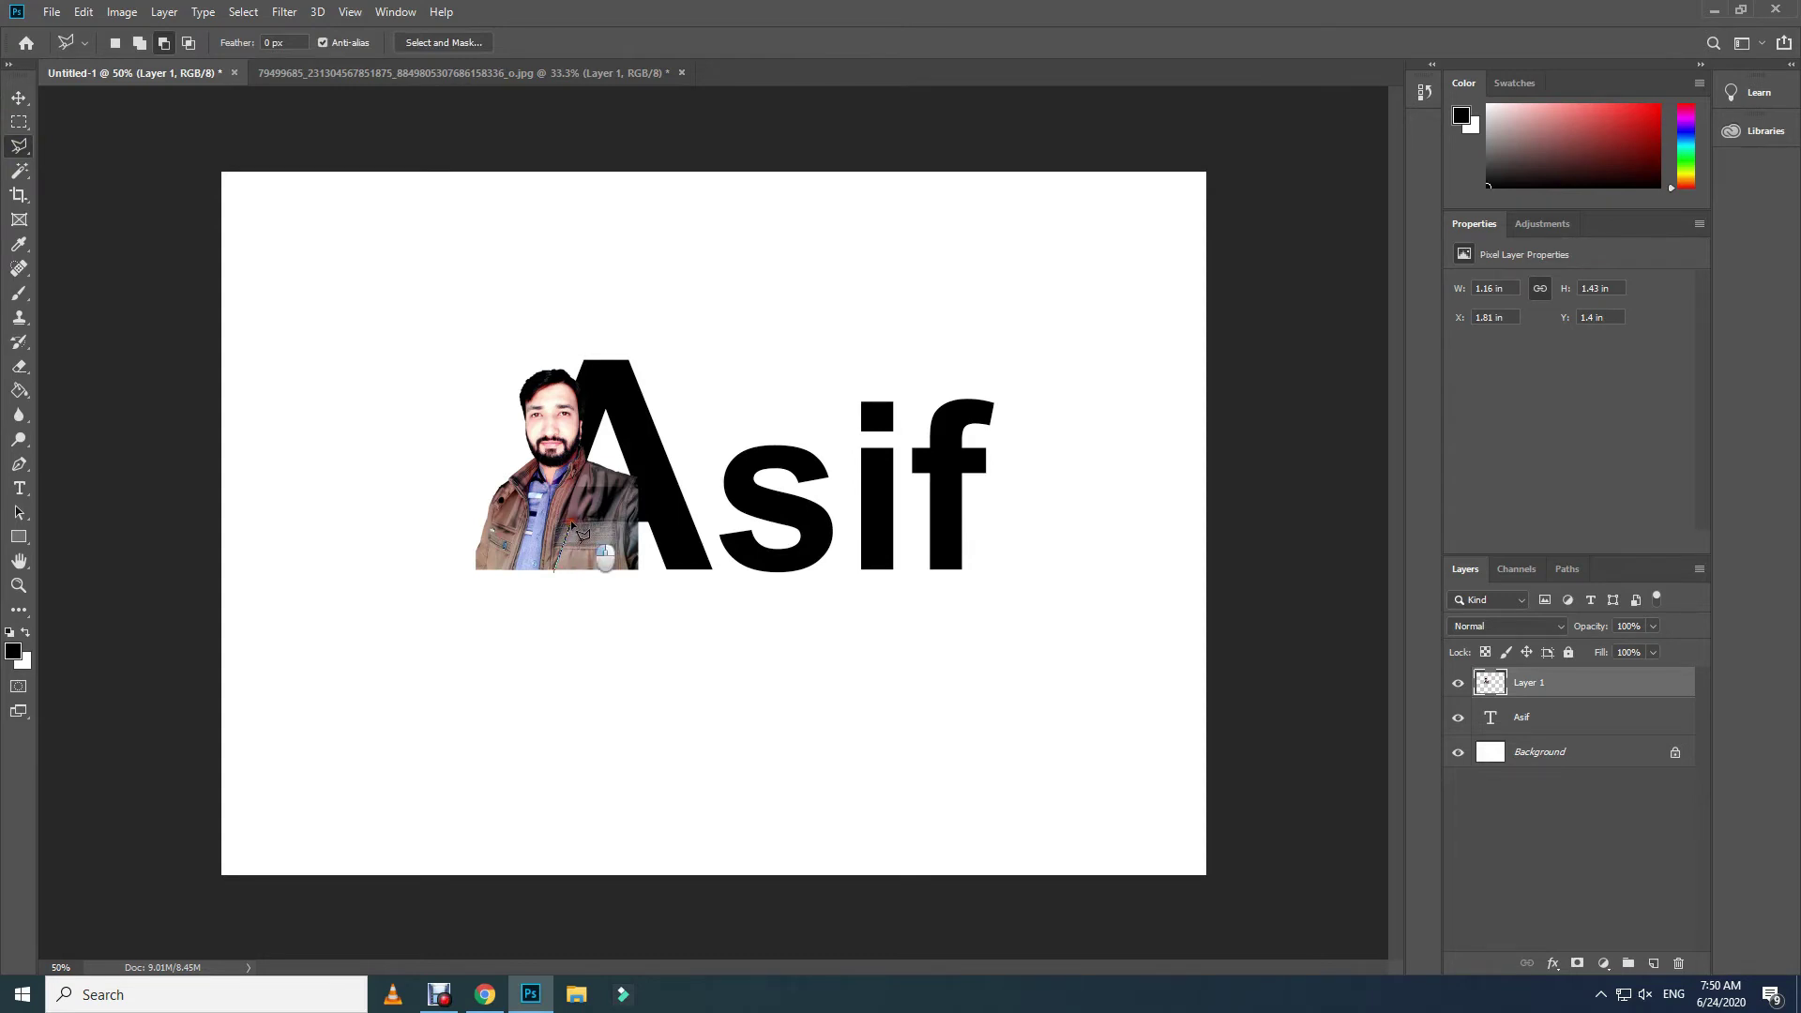
click(643, 523)
click(656, 593)
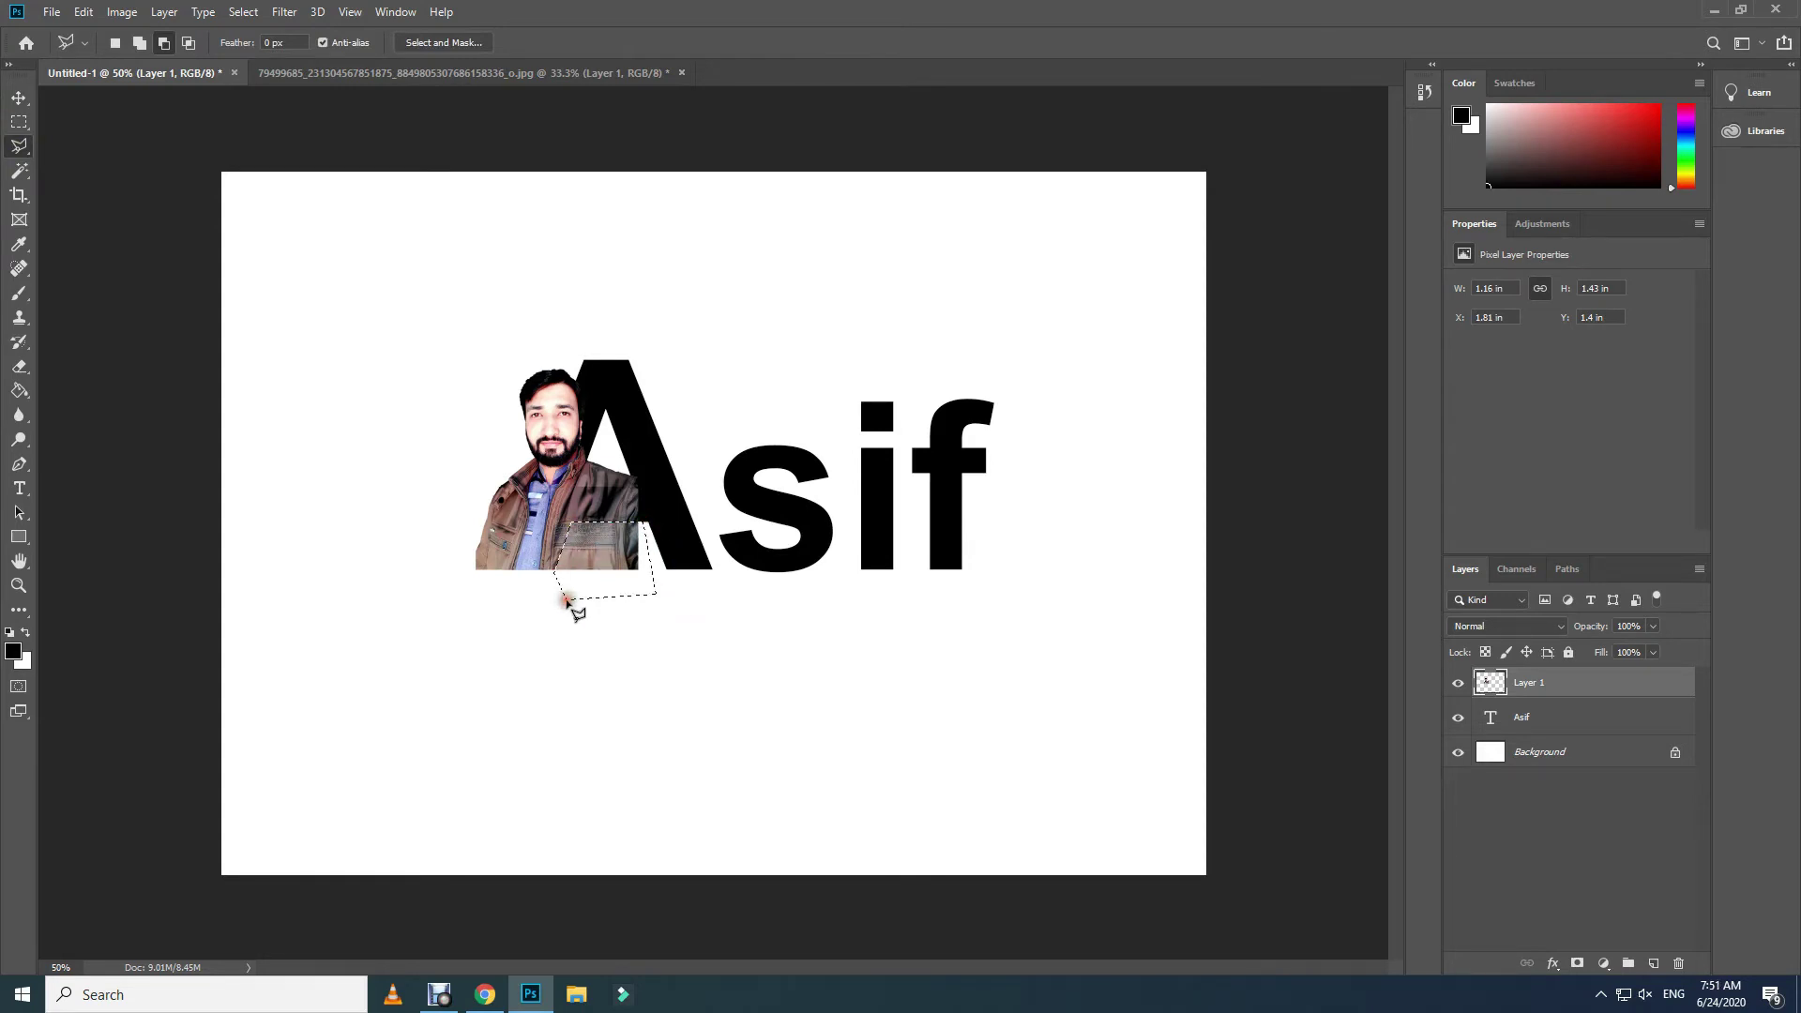
double_click(566, 599)
key(Delete)
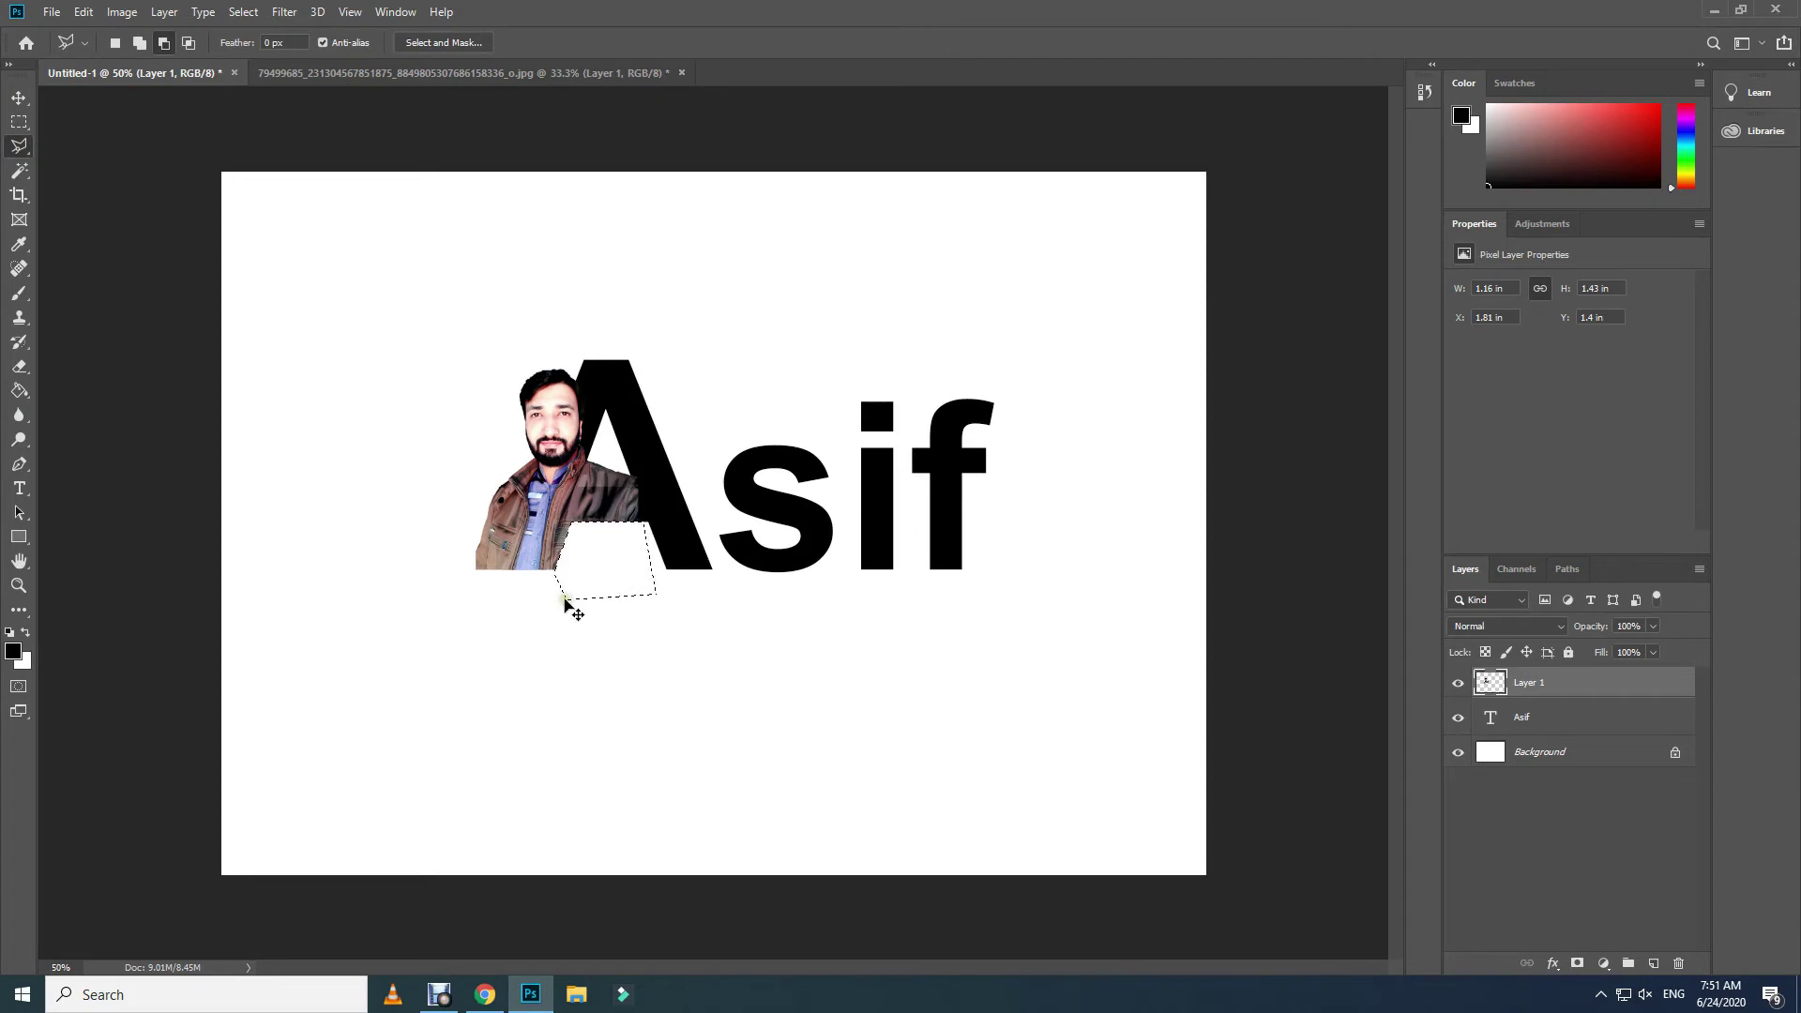
key(ctrl+d)
- Delete the part of the jacket that covers the triangular opening of the A and clear the selection
click(594, 442)
double_click(611, 451)
key(Delete)
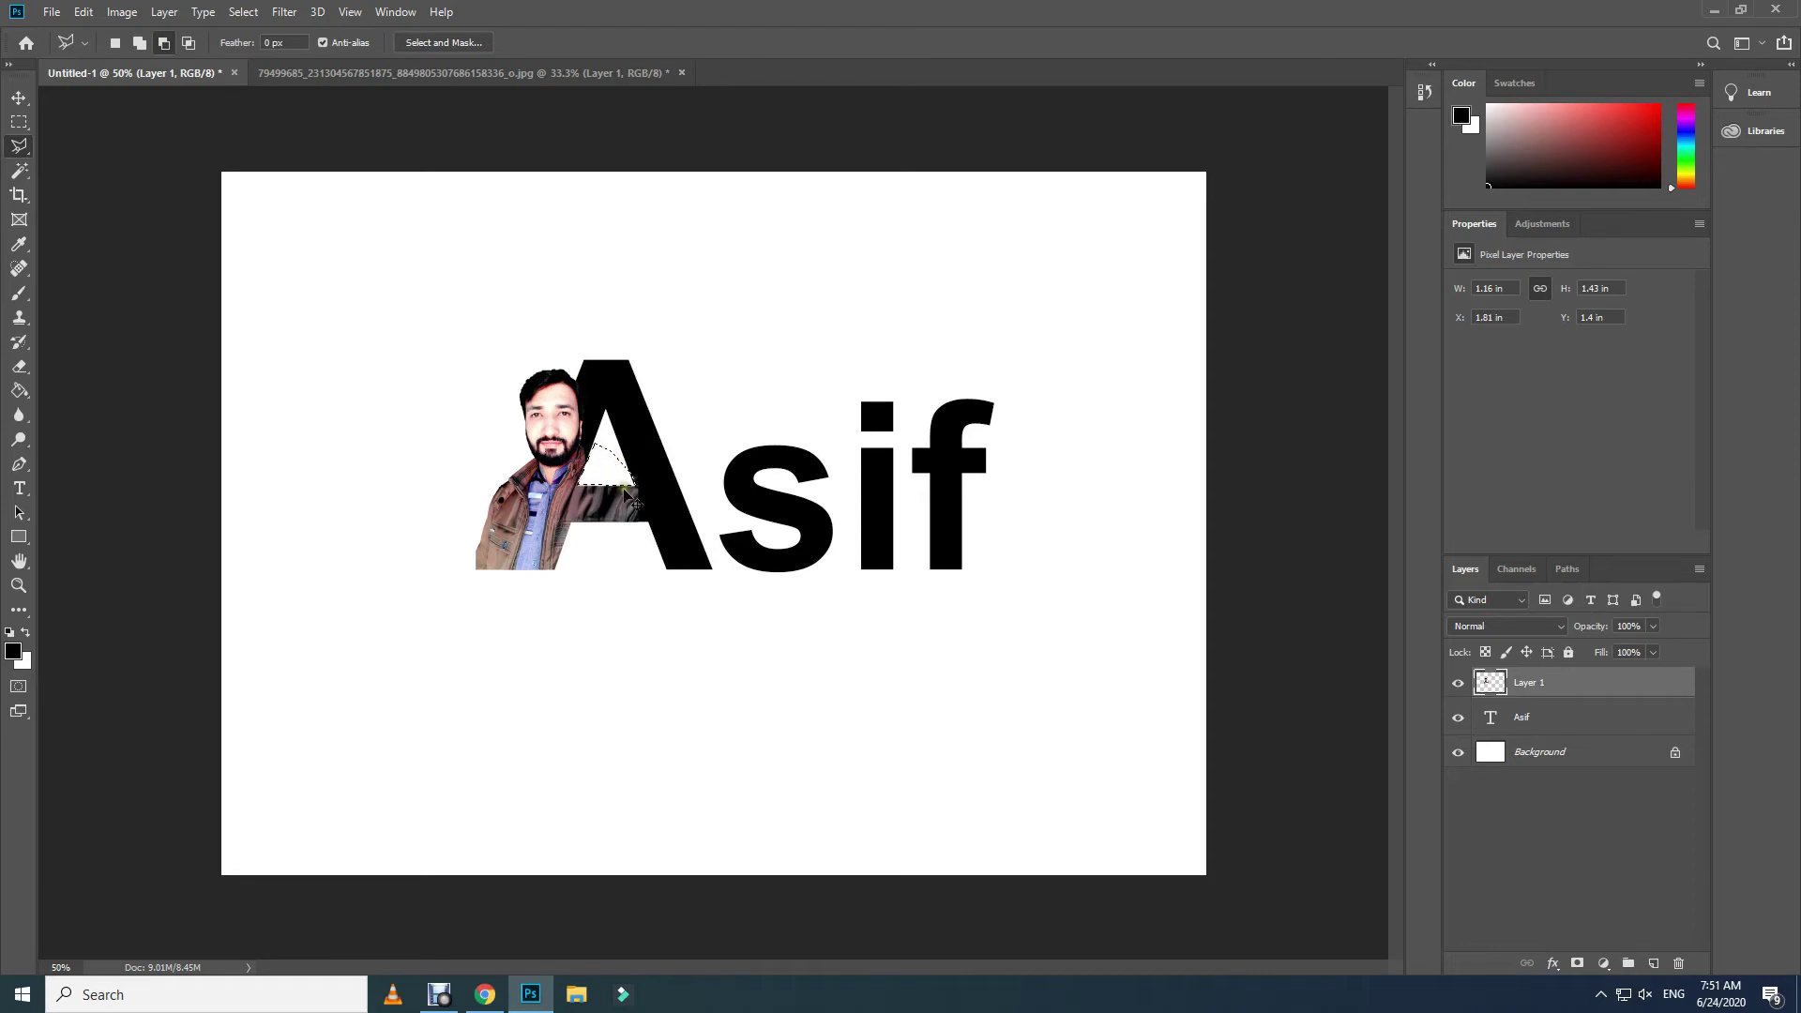
click(604, 626)
- Set the Eraser to 39% opacity and 34% flow and fade the jacket's lower-left corner
click(19, 367)
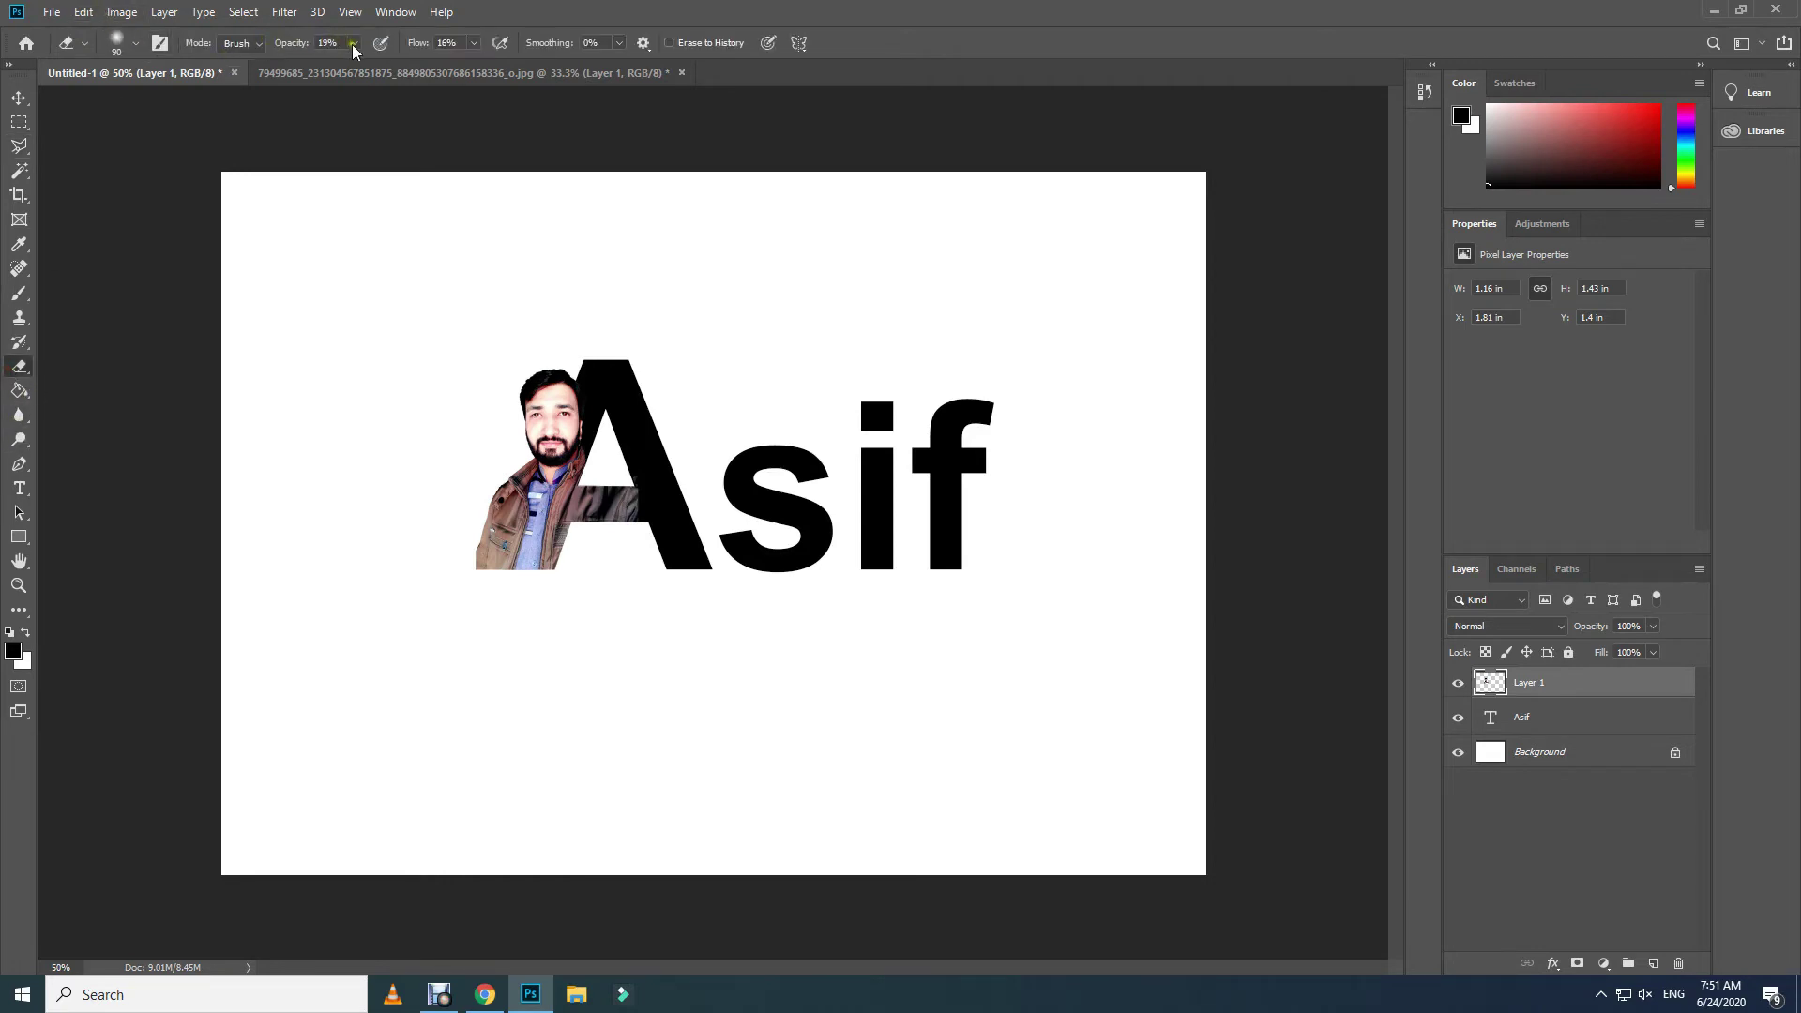
mouse_move(356, 44)
mouse_down()
mouse_move(394, 80)
mouse_move(375, 71)
mouse_up()
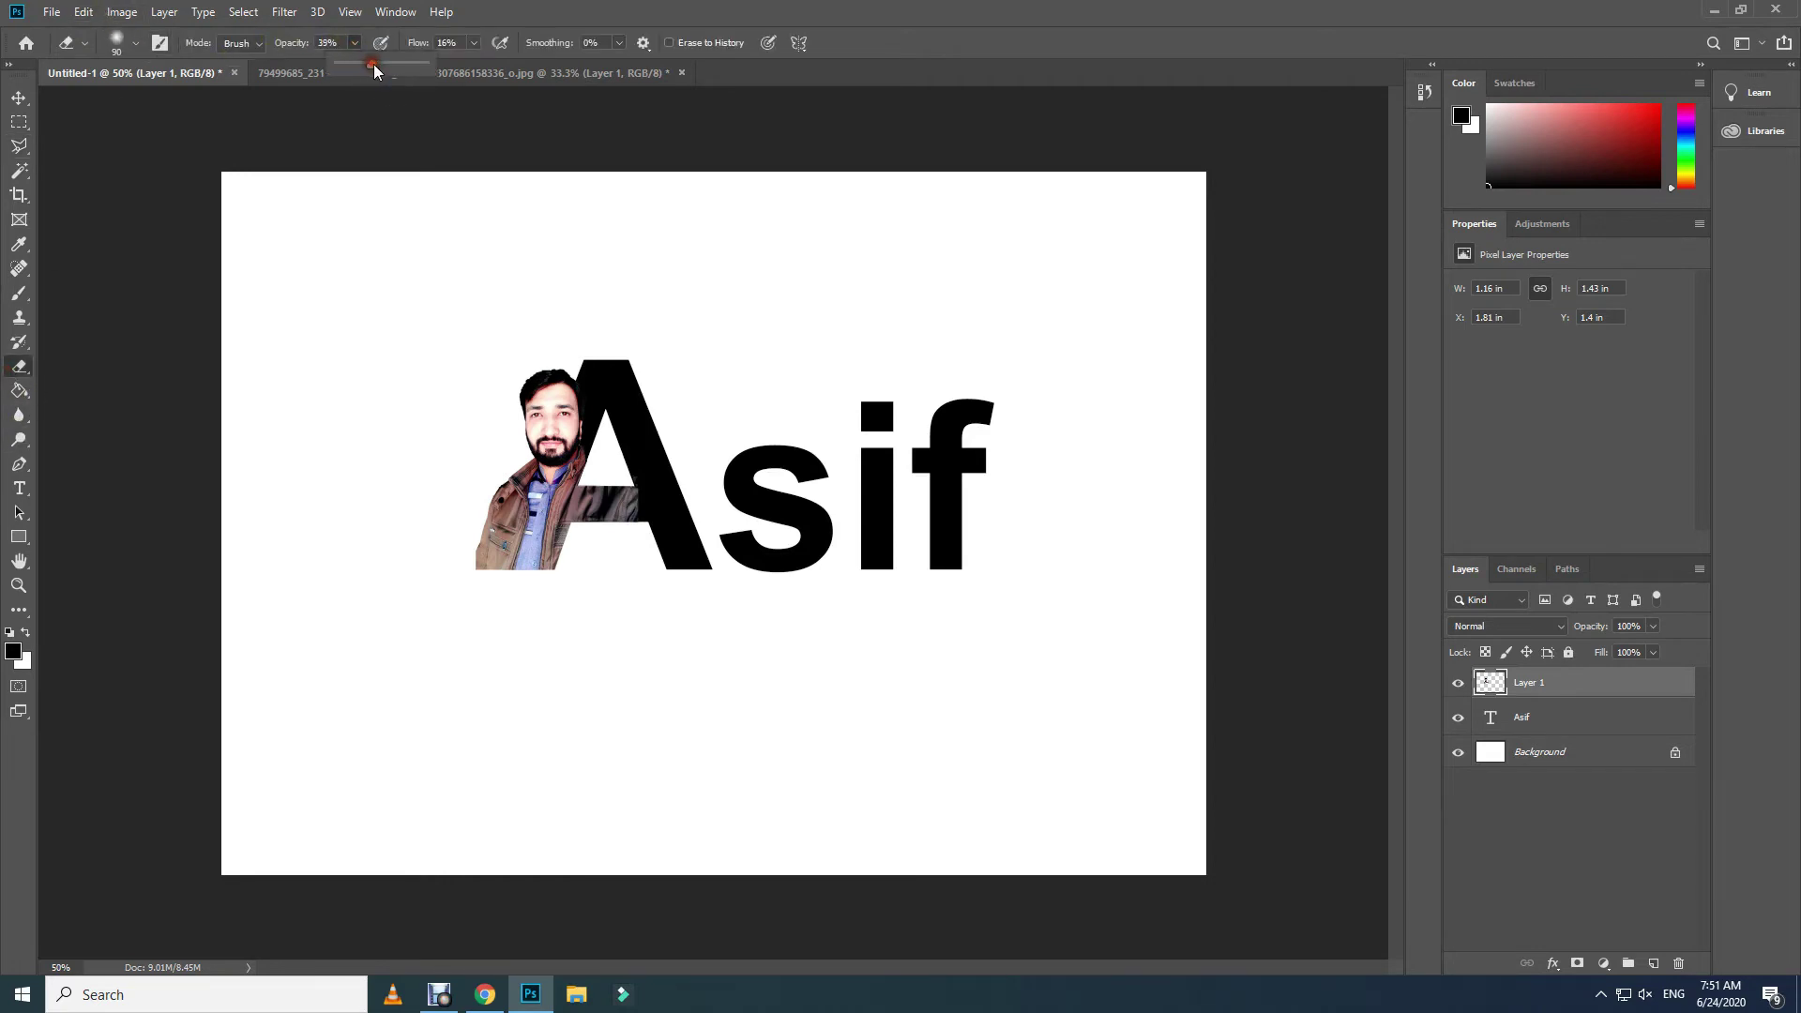
drag(474, 44, 497, 81)
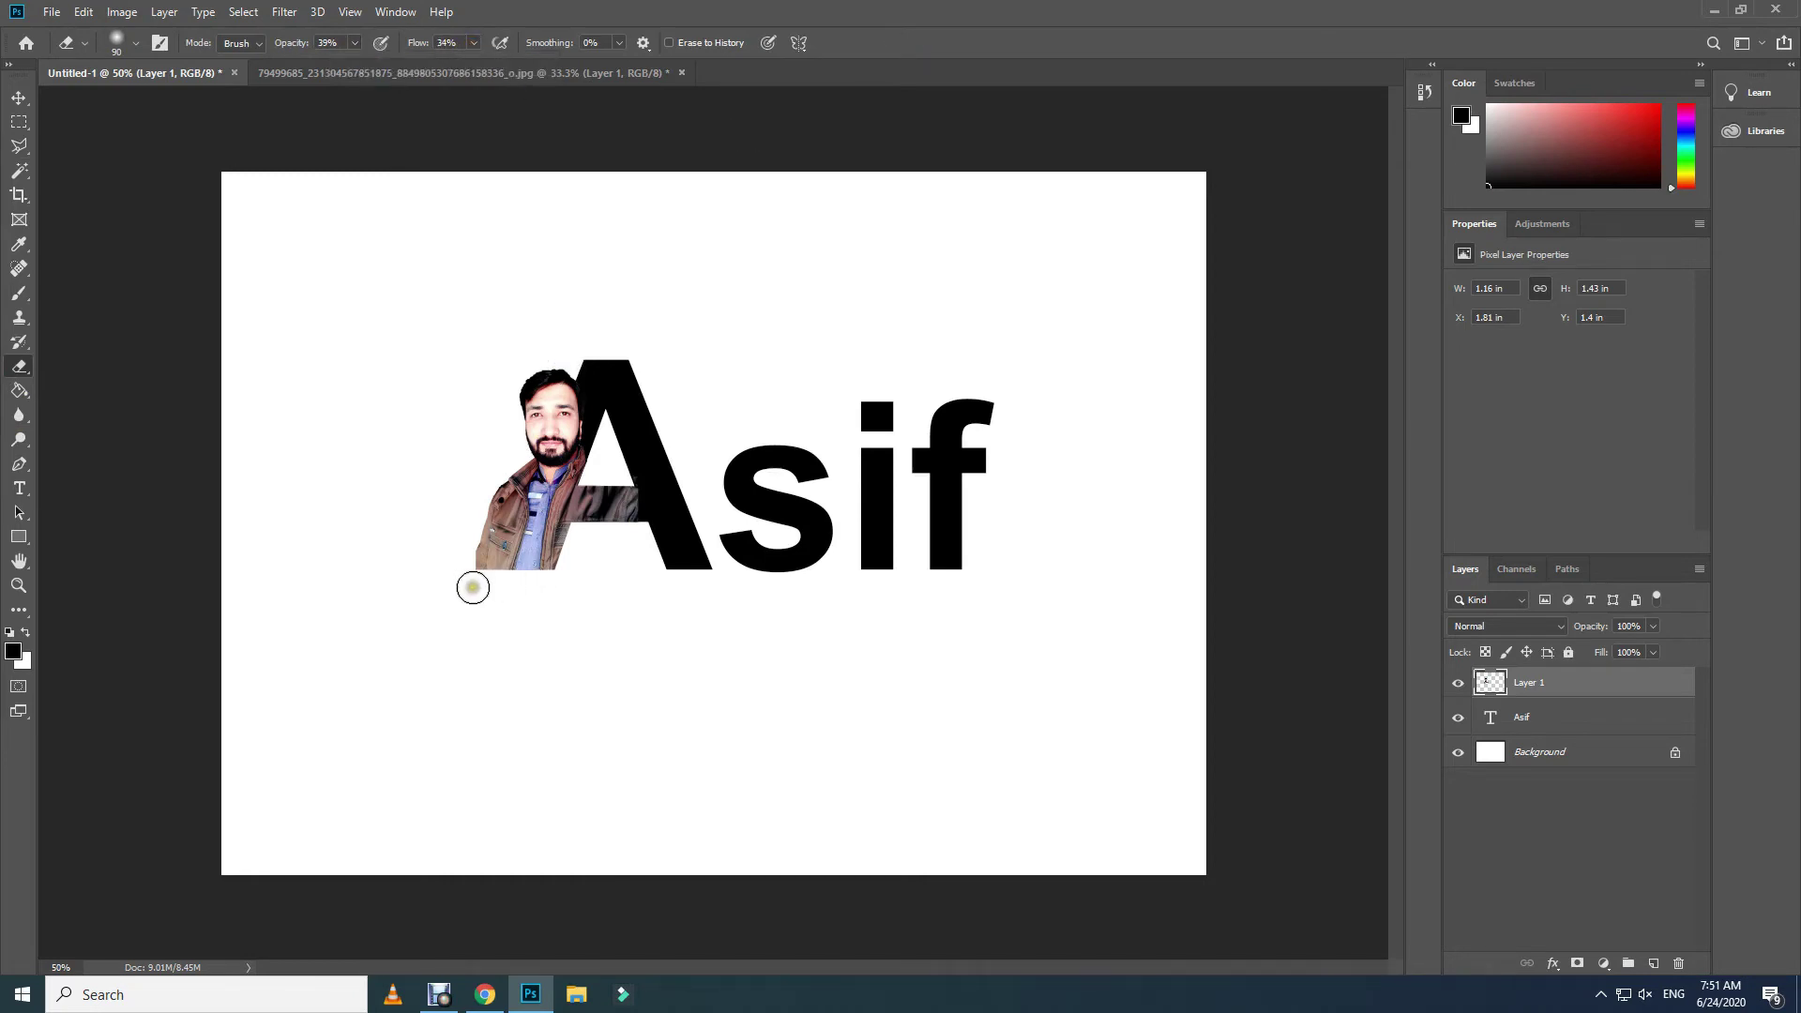
mouse_move(466, 587)
mouse_down()
mouse_move(498, 530)
mouse_move(466, 572)
mouse_move(478, 562)
mouse_move(479, 586)
mouse_move(470, 535)
mouse_up()
- Raise the Eraser to 61% opacity and 49% flow and fade the jacket's outer edges and the part over the crossbar
click(355, 42)
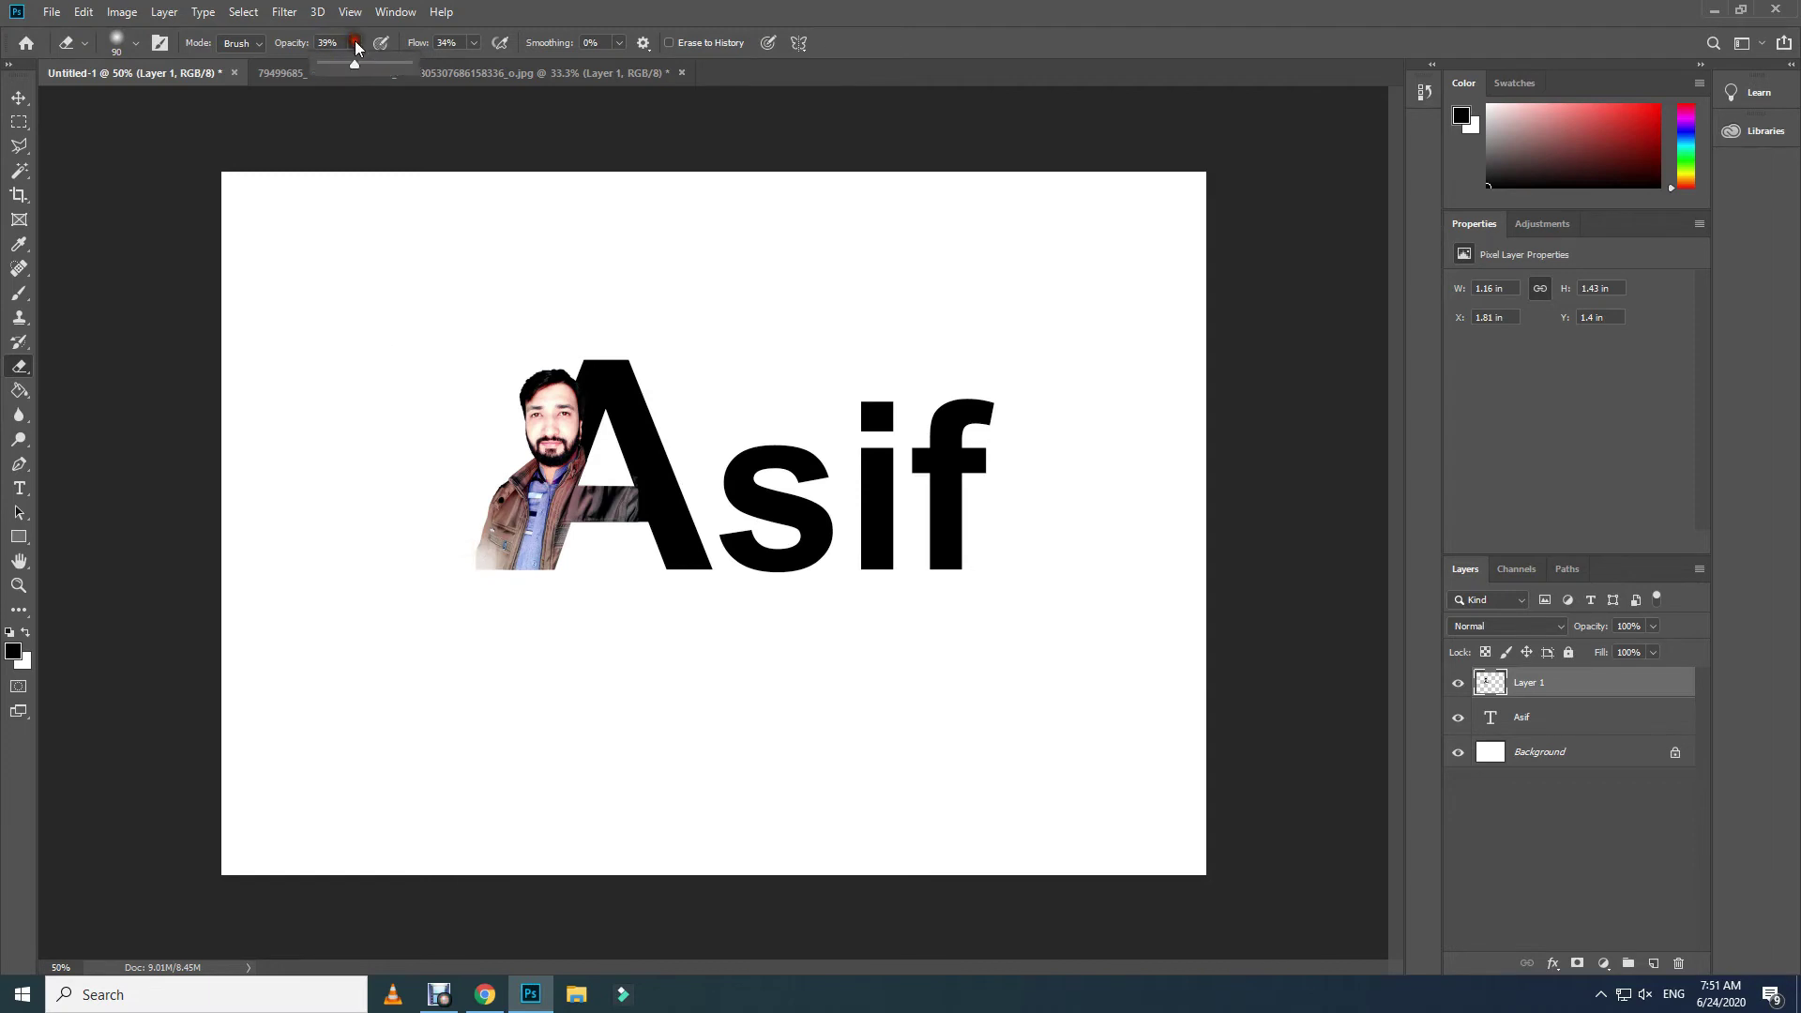
drag(368, 63, 376, 64)
mouse_move(478, 601)
mouse_down()
mouse_move(485, 560)
mouse_move(478, 575)
mouse_up()
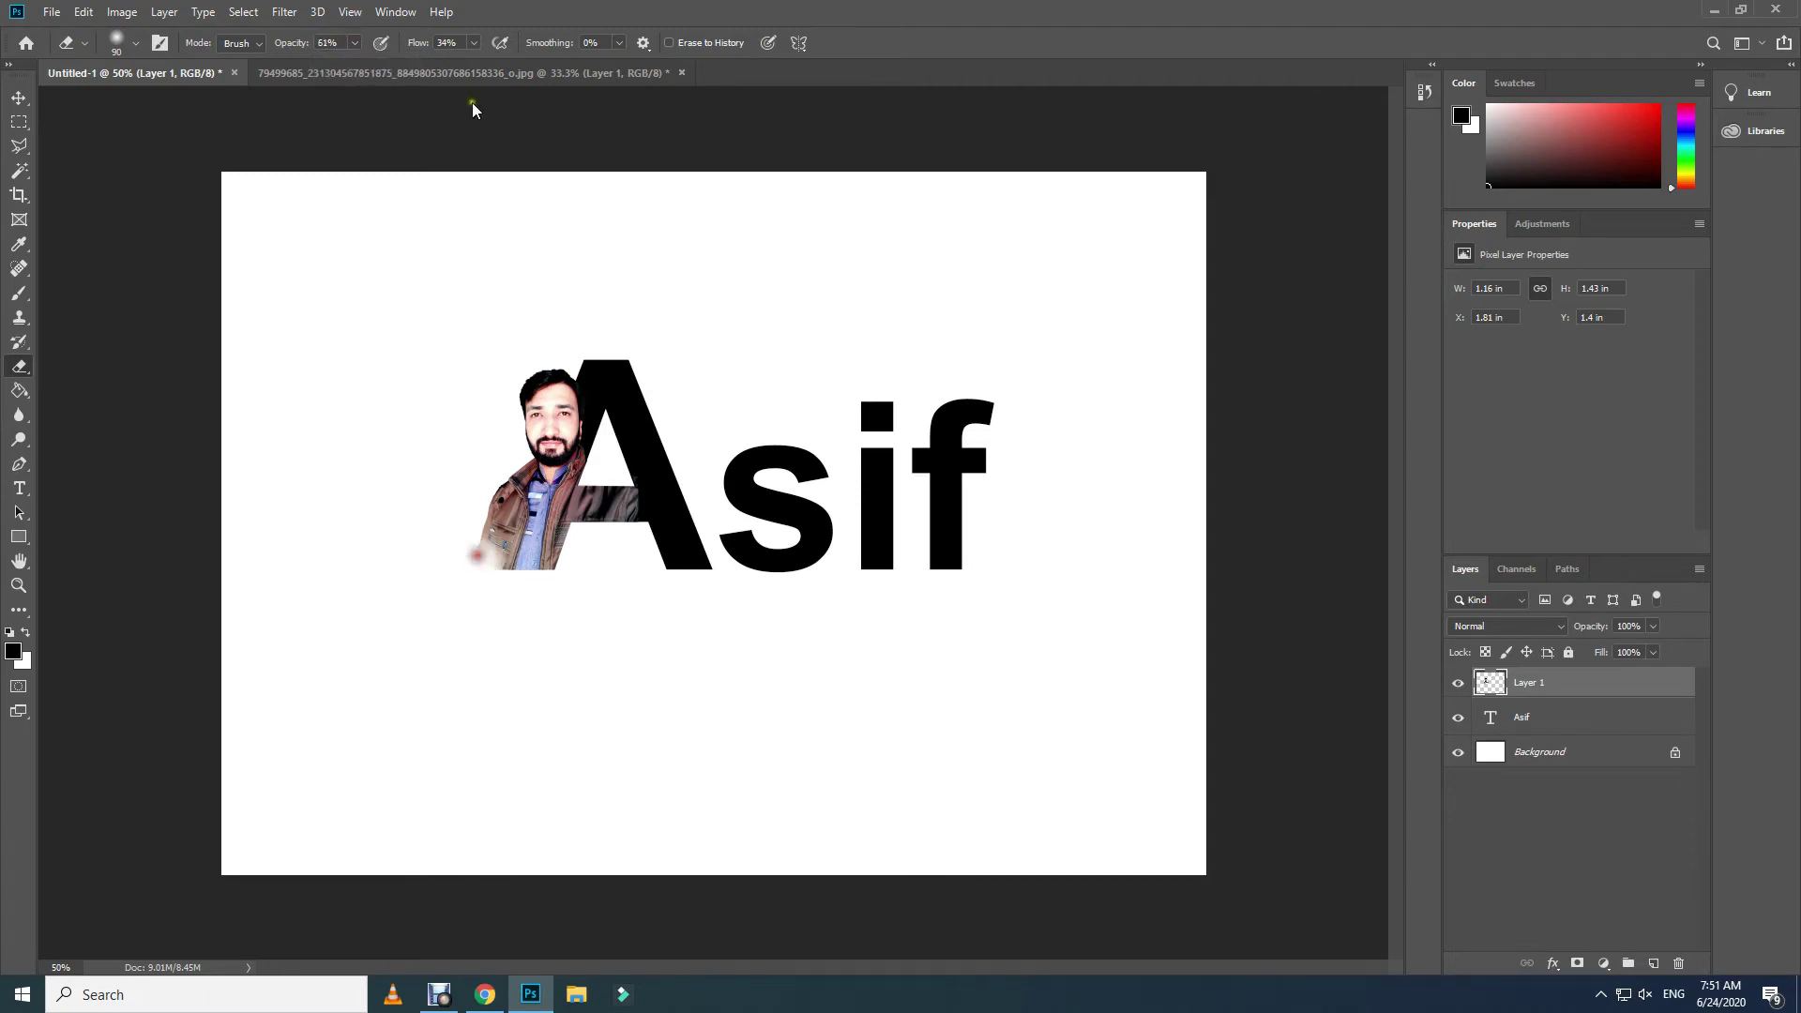
click(474, 42)
drag(474, 64, 487, 64)
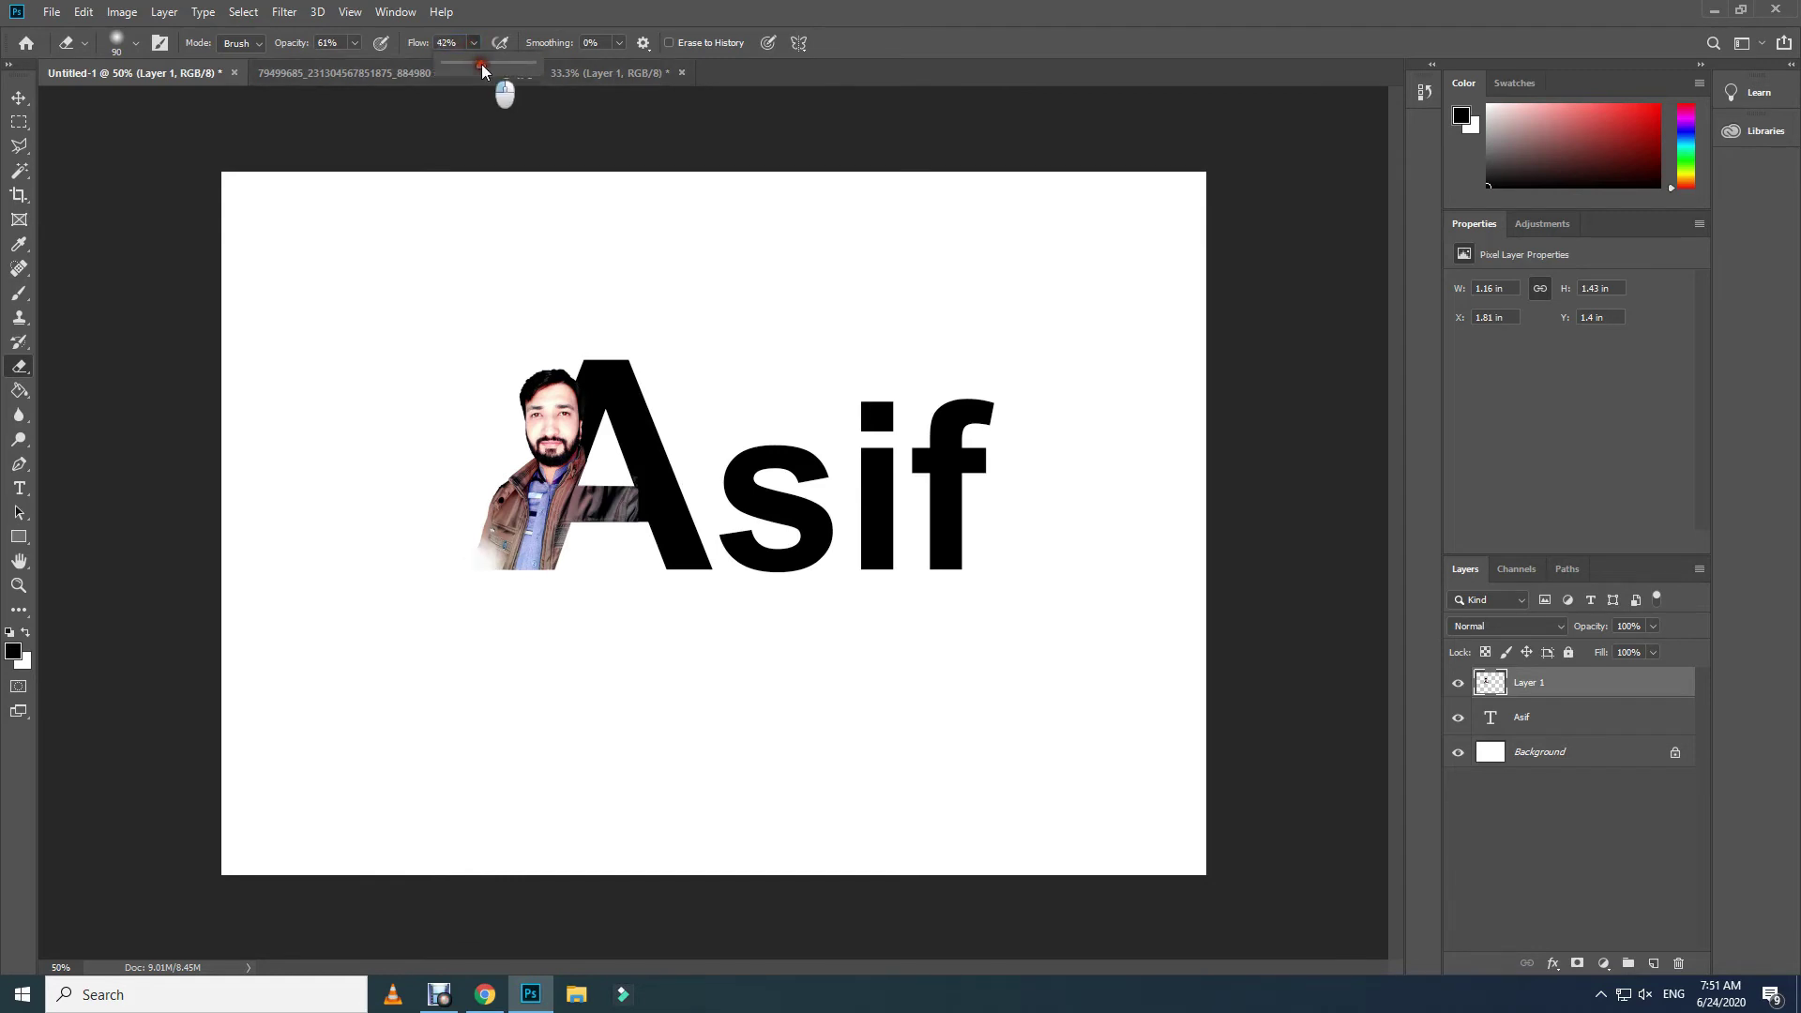
mouse_move(477, 563)
mouse_down()
mouse_move(474, 541)
mouse_move(495, 591)
mouse_move(544, 598)
mouse_move(513, 573)
mouse_move(563, 580)
mouse_move(569, 538)
mouse_move(563, 556)
mouse_move(656, 506)
mouse_move(574, 557)
mouse_move(560, 639)
mouse_move(619, 414)
mouse_move(610, 480)
mouse_move(597, 468)
mouse_up()
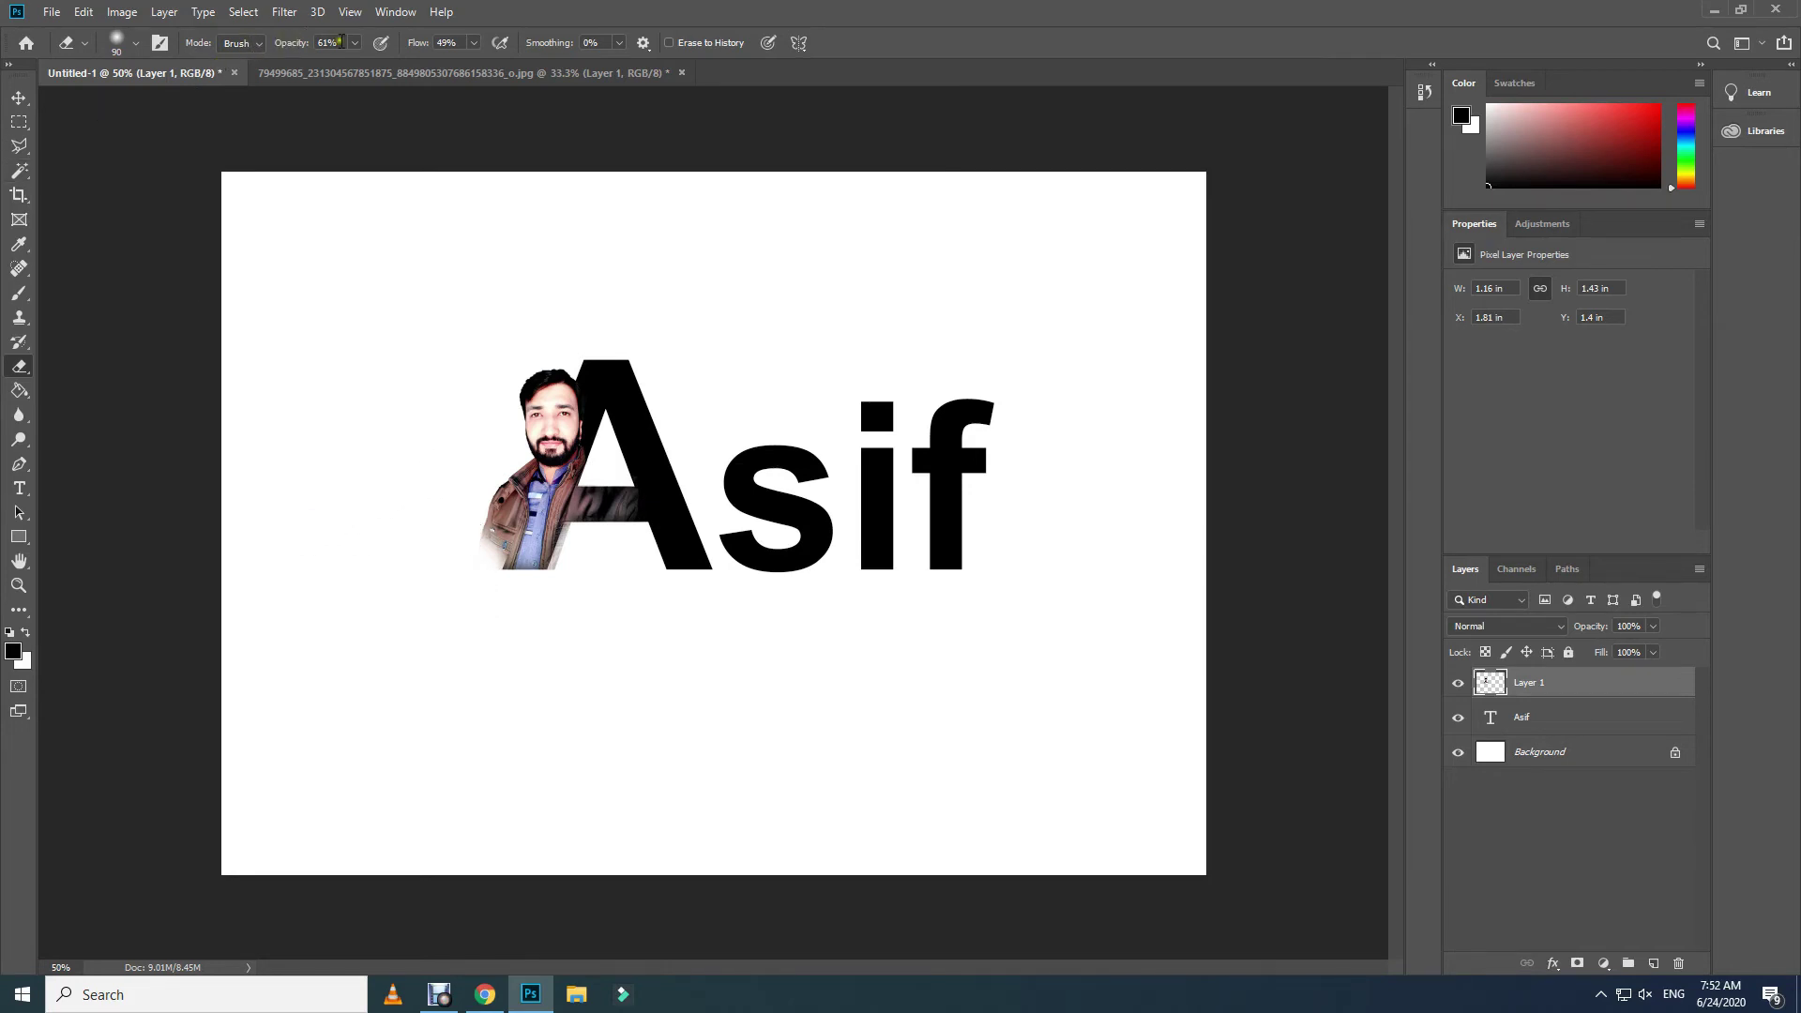
- Lower the Eraser to 25% opacity and 25% flow and softly fade the portrait's bottom edge
click(356, 43)
drag(342, 64, 331, 64)
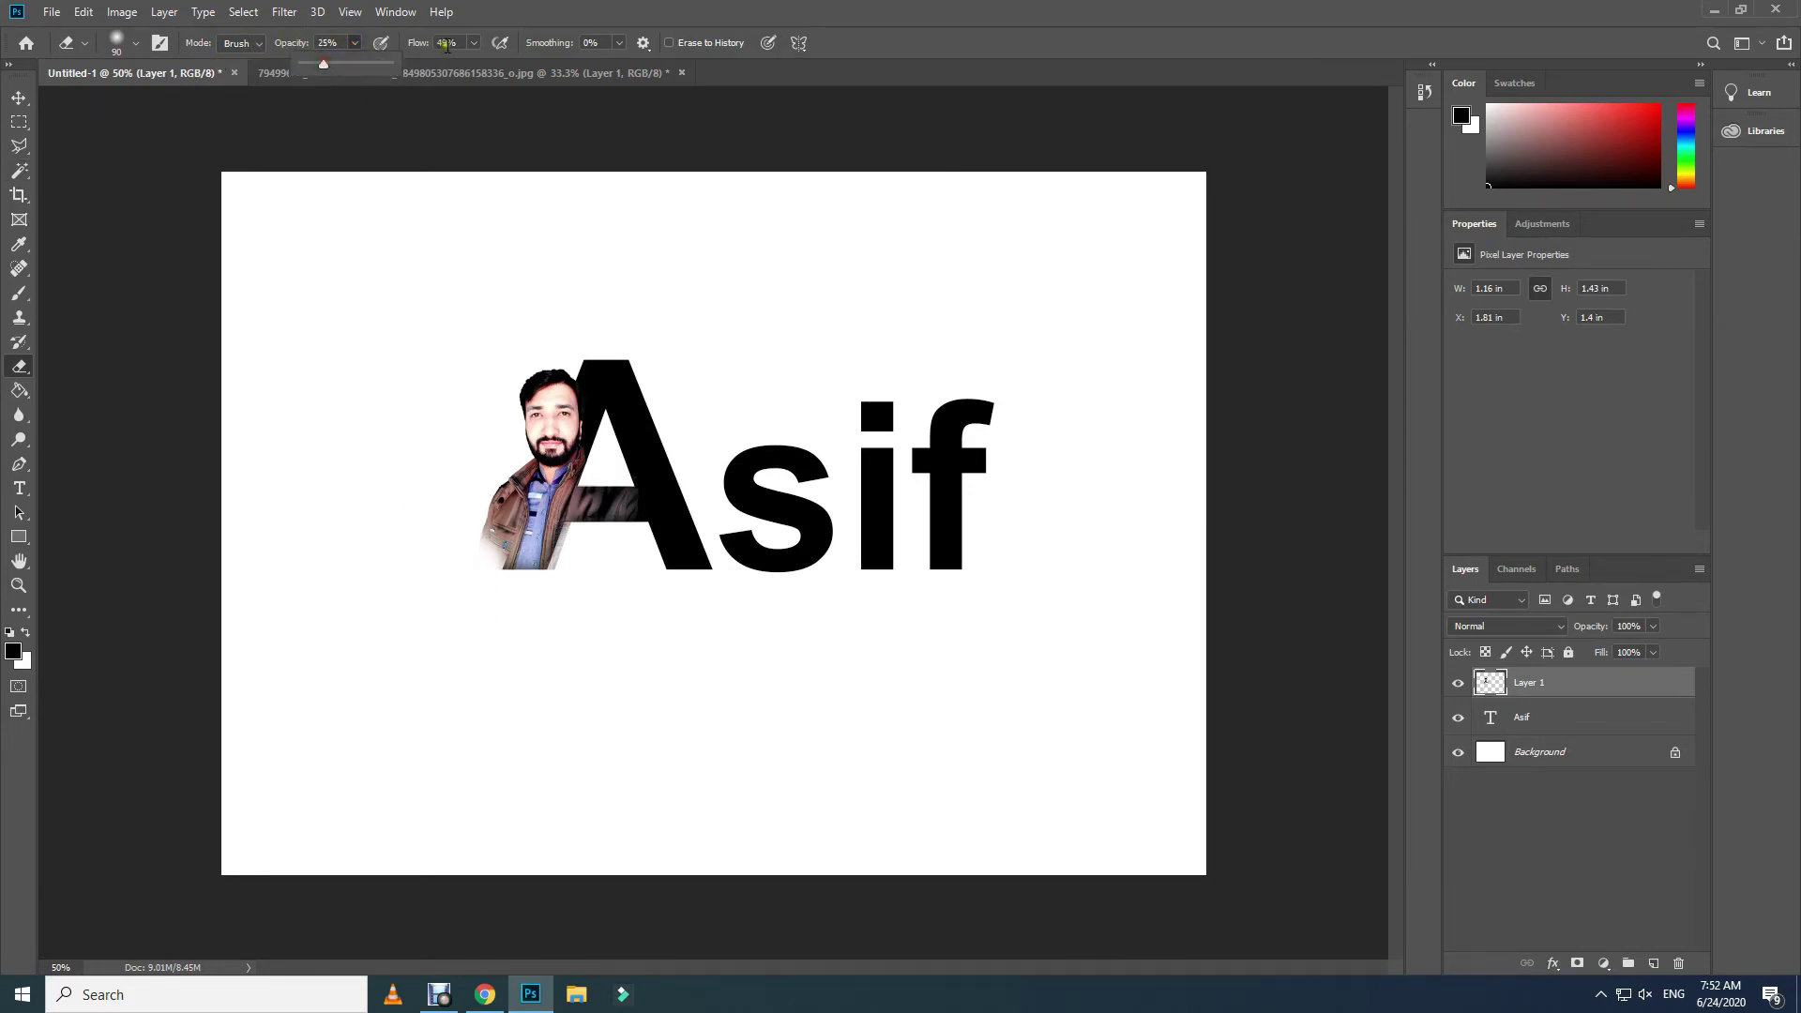
click(474, 43)
drag(475, 43, 452, 62)
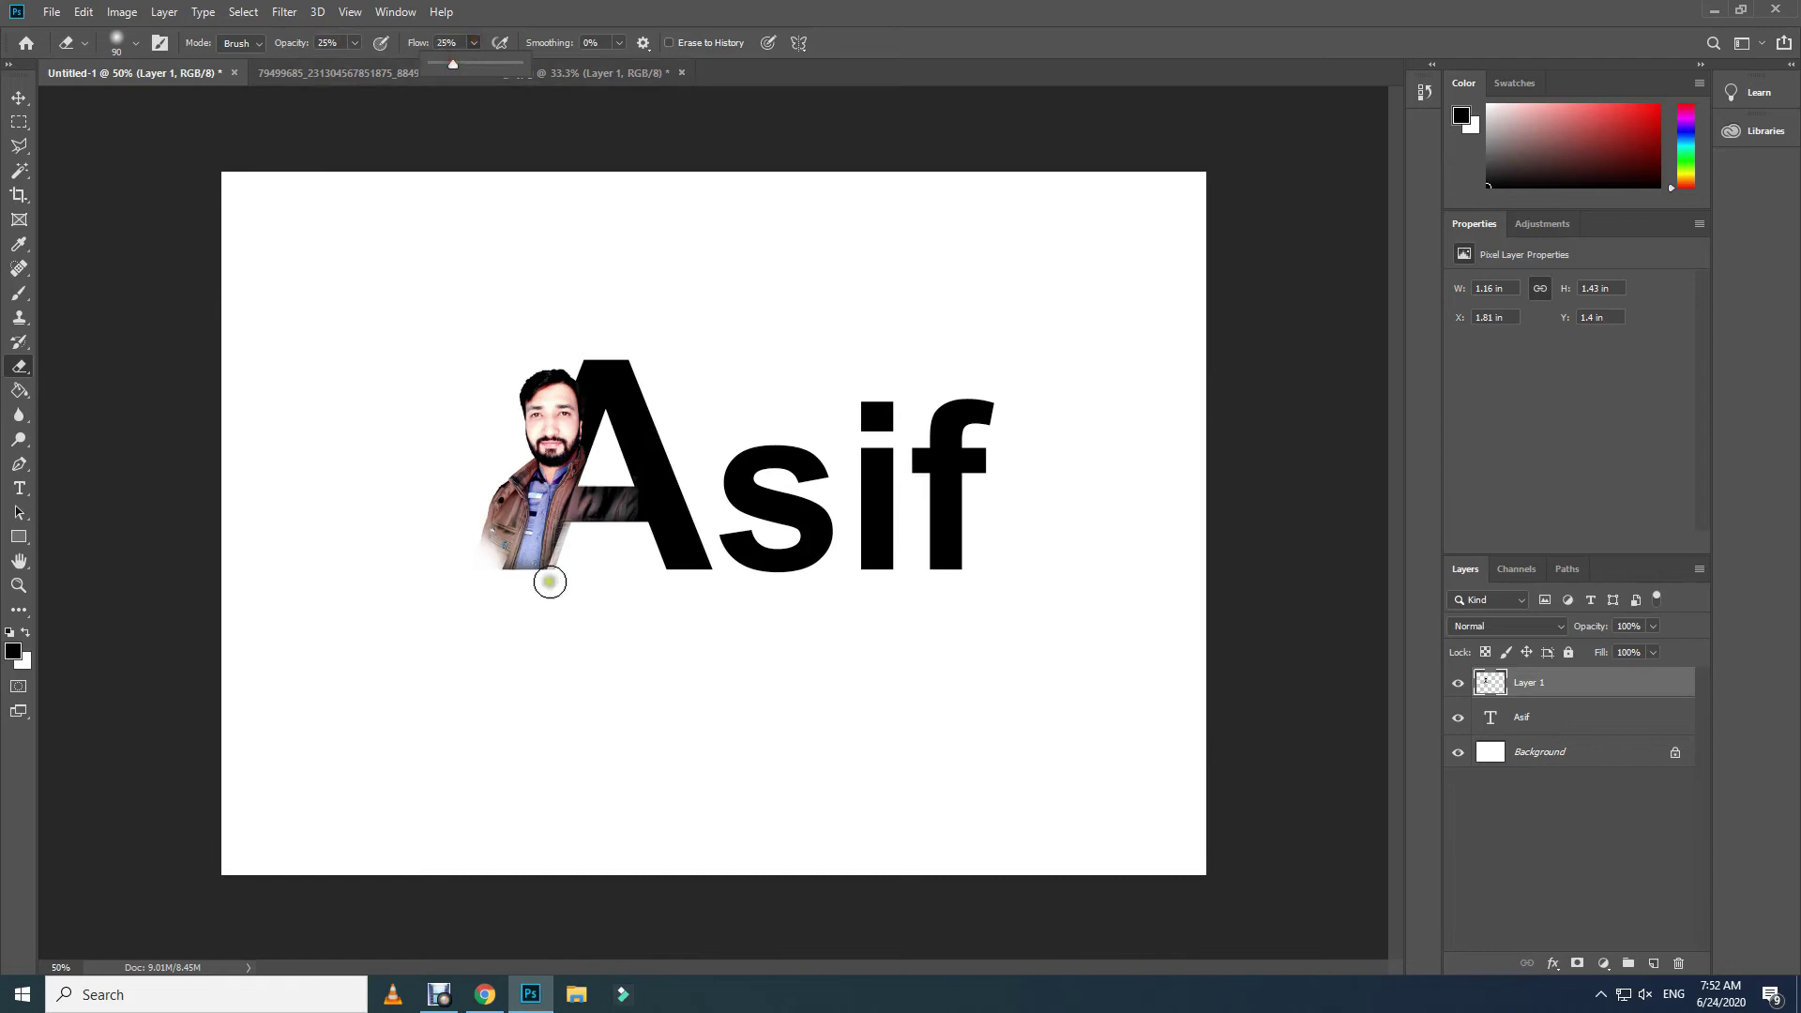
click(505, 589)
mouse_move(506, 589)
mouse_down()
mouse_move(531, 560)
mouse_move(500, 573)
mouse_move(477, 546)
mouse_move(556, 514)
mouse_move(505, 556)
mouse_move(483, 528)
mouse_move(505, 531)
mouse_move(488, 530)
mouse_move(501, 495)
mouse_move(480, 571)
mouse_up()
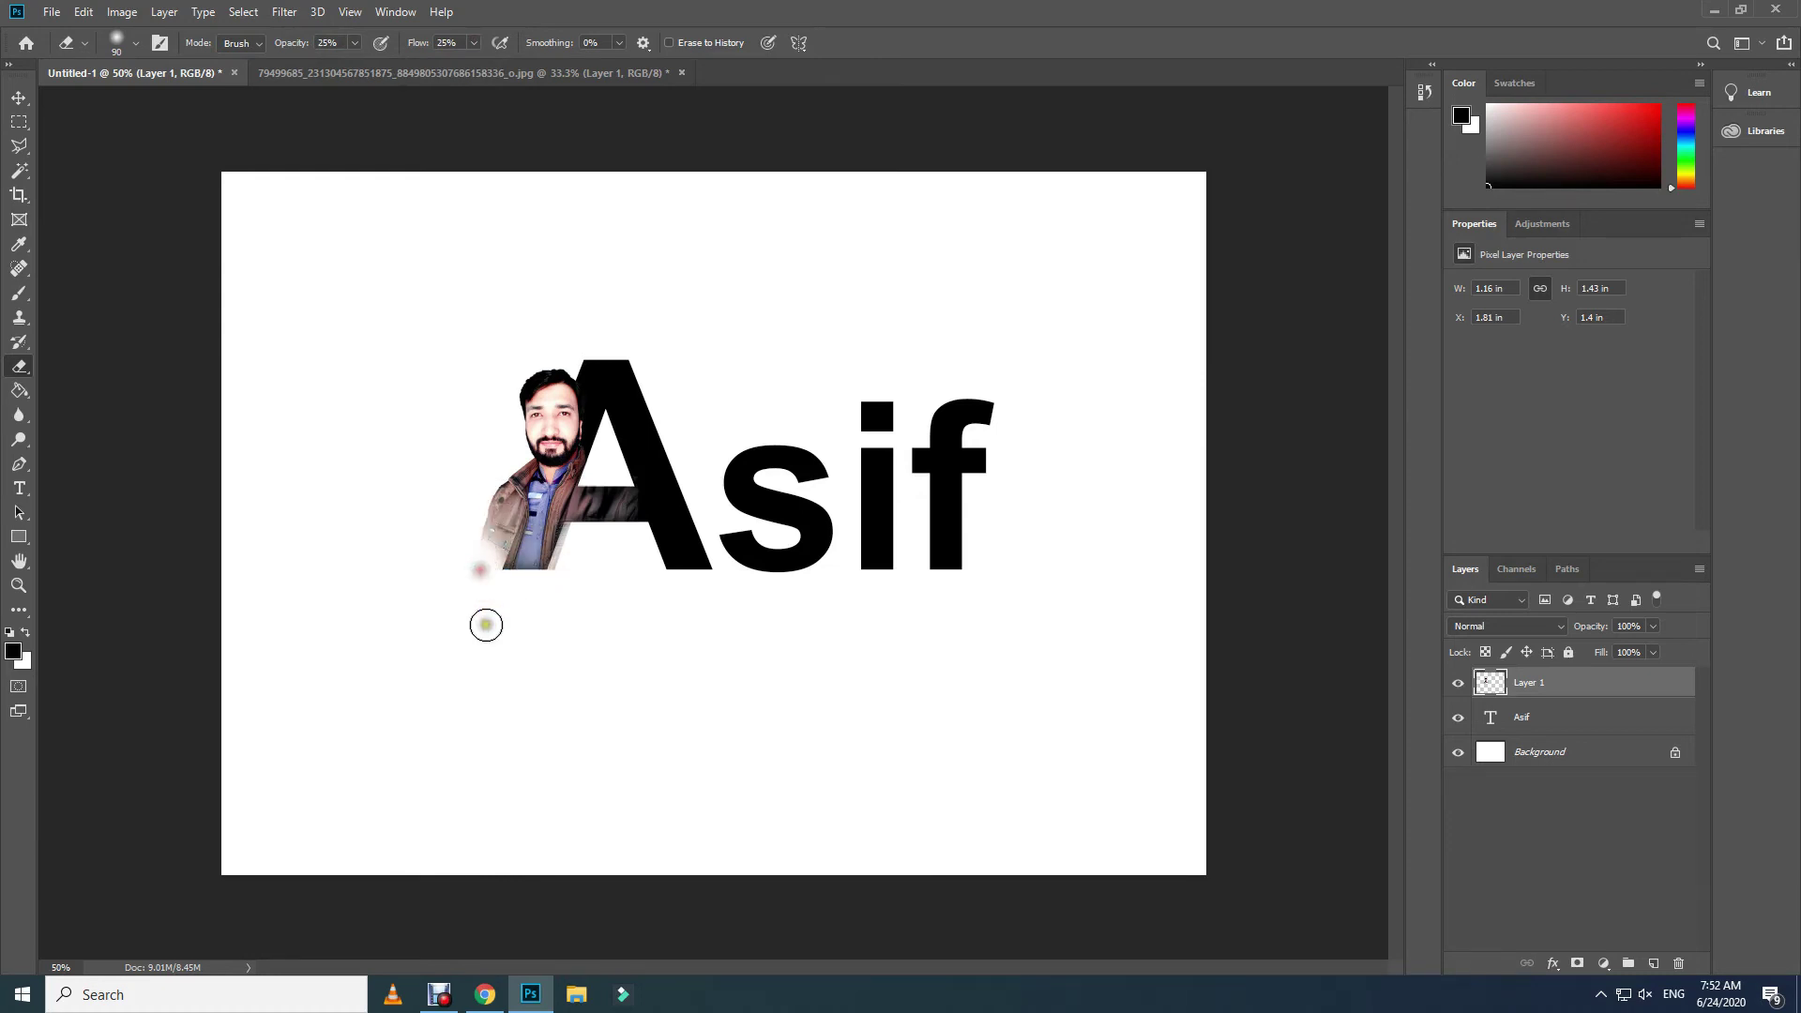
- Trim the leftover jacket strip along the inner edge of the A's left leg using a Polygonal Lasso selection
click(19, 145)
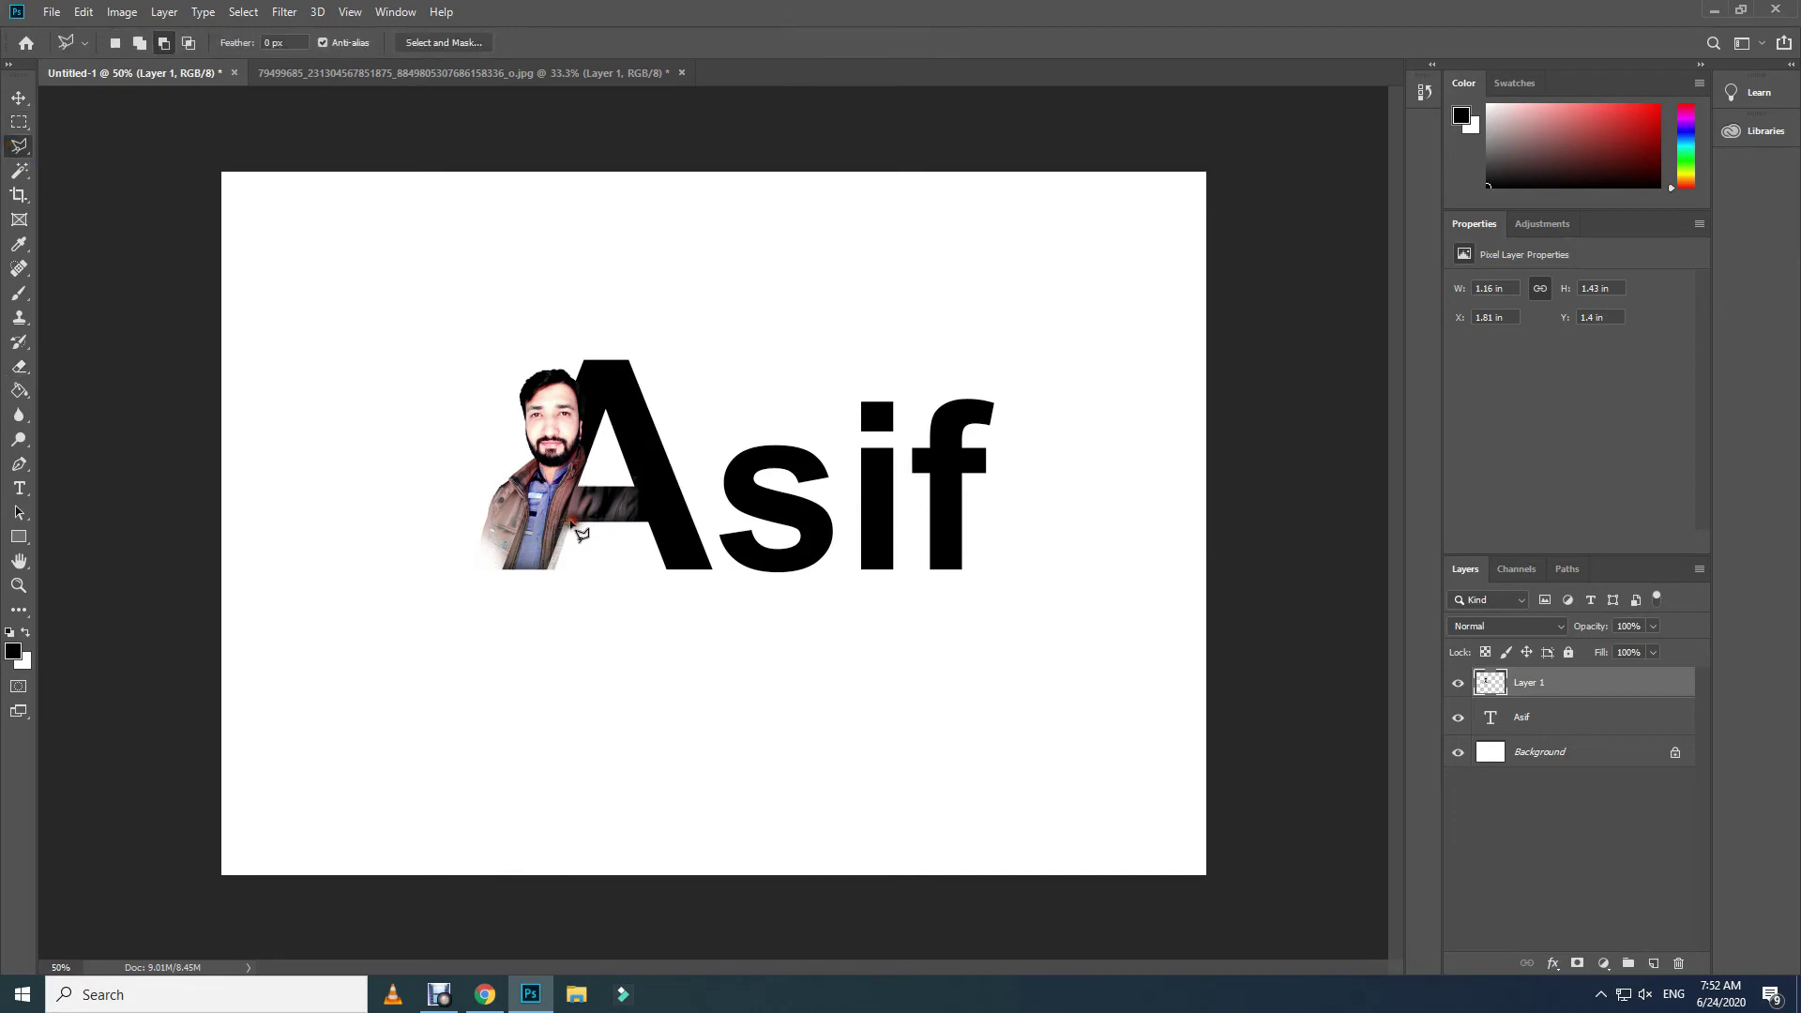
click(568, 593)
click(620, 541)
key(Return)
double_click(571, 593)
- Open the Camera Raw Filter for the portrait and set temperature to -13, tint to +15 and tone curve highlights to -15
click(300, 11)
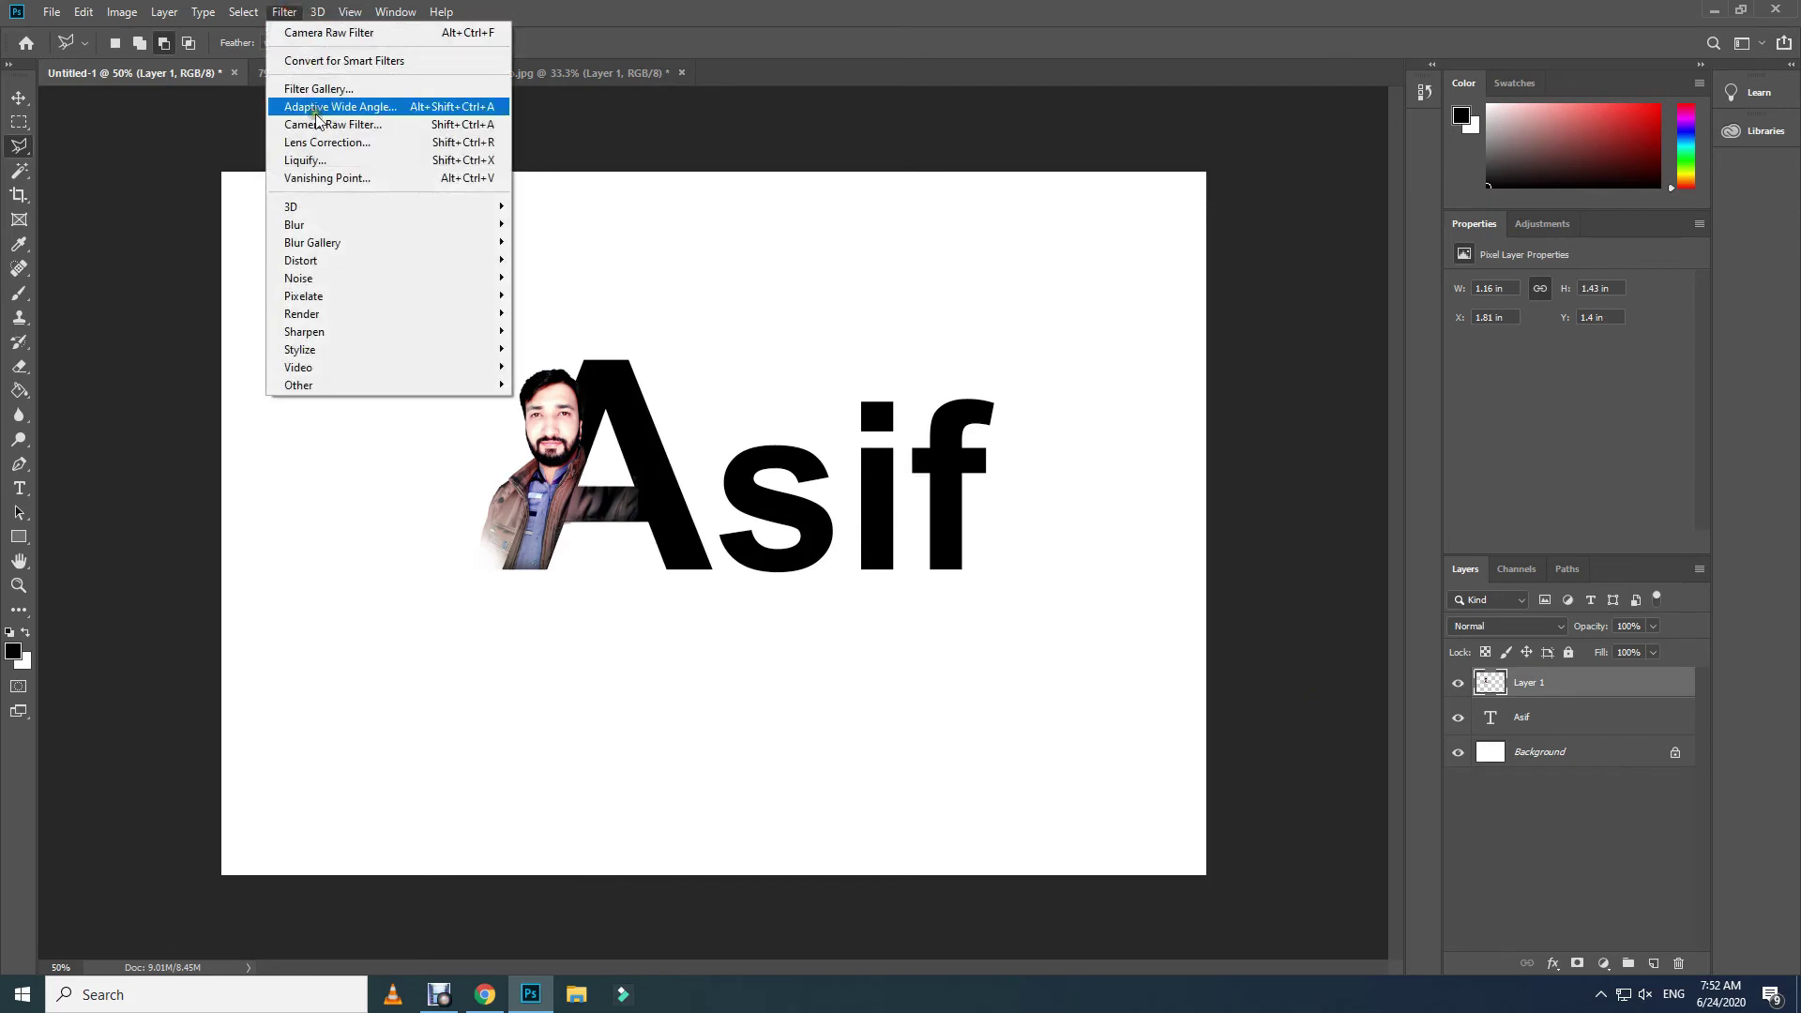
click(381, 128)
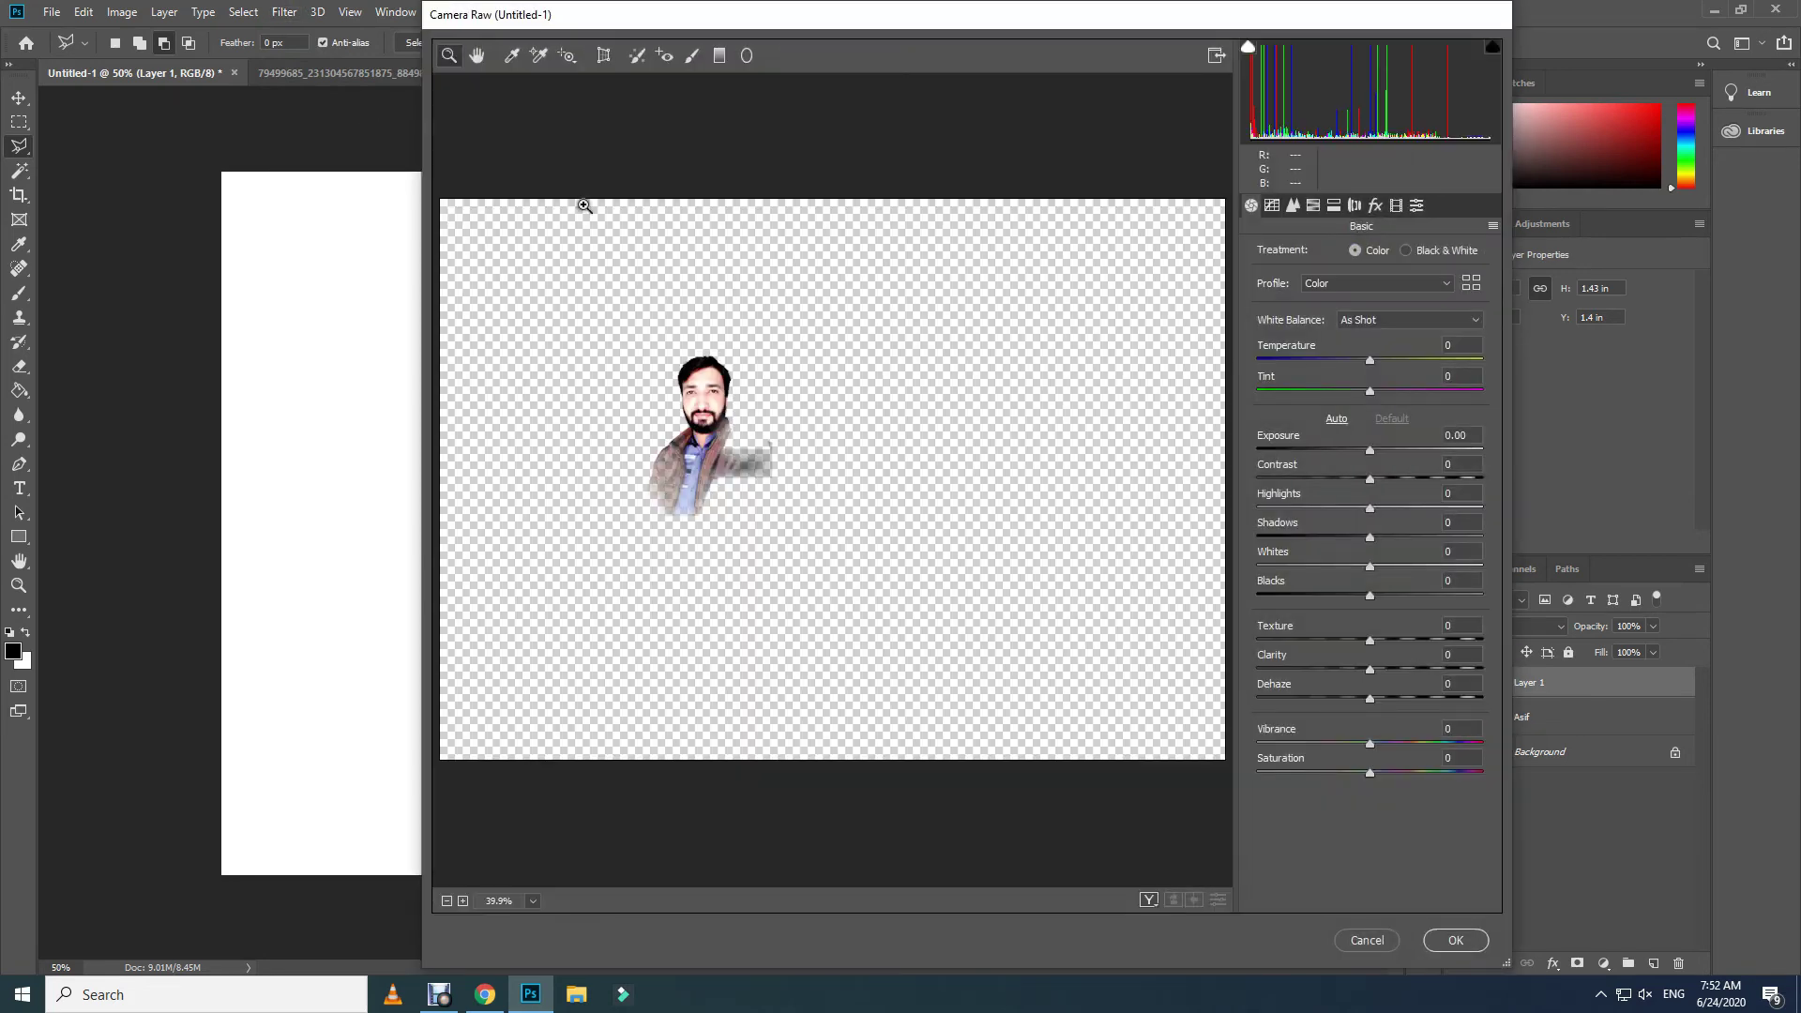
click(713, 436)
click(670, 411)
click(899, 395)
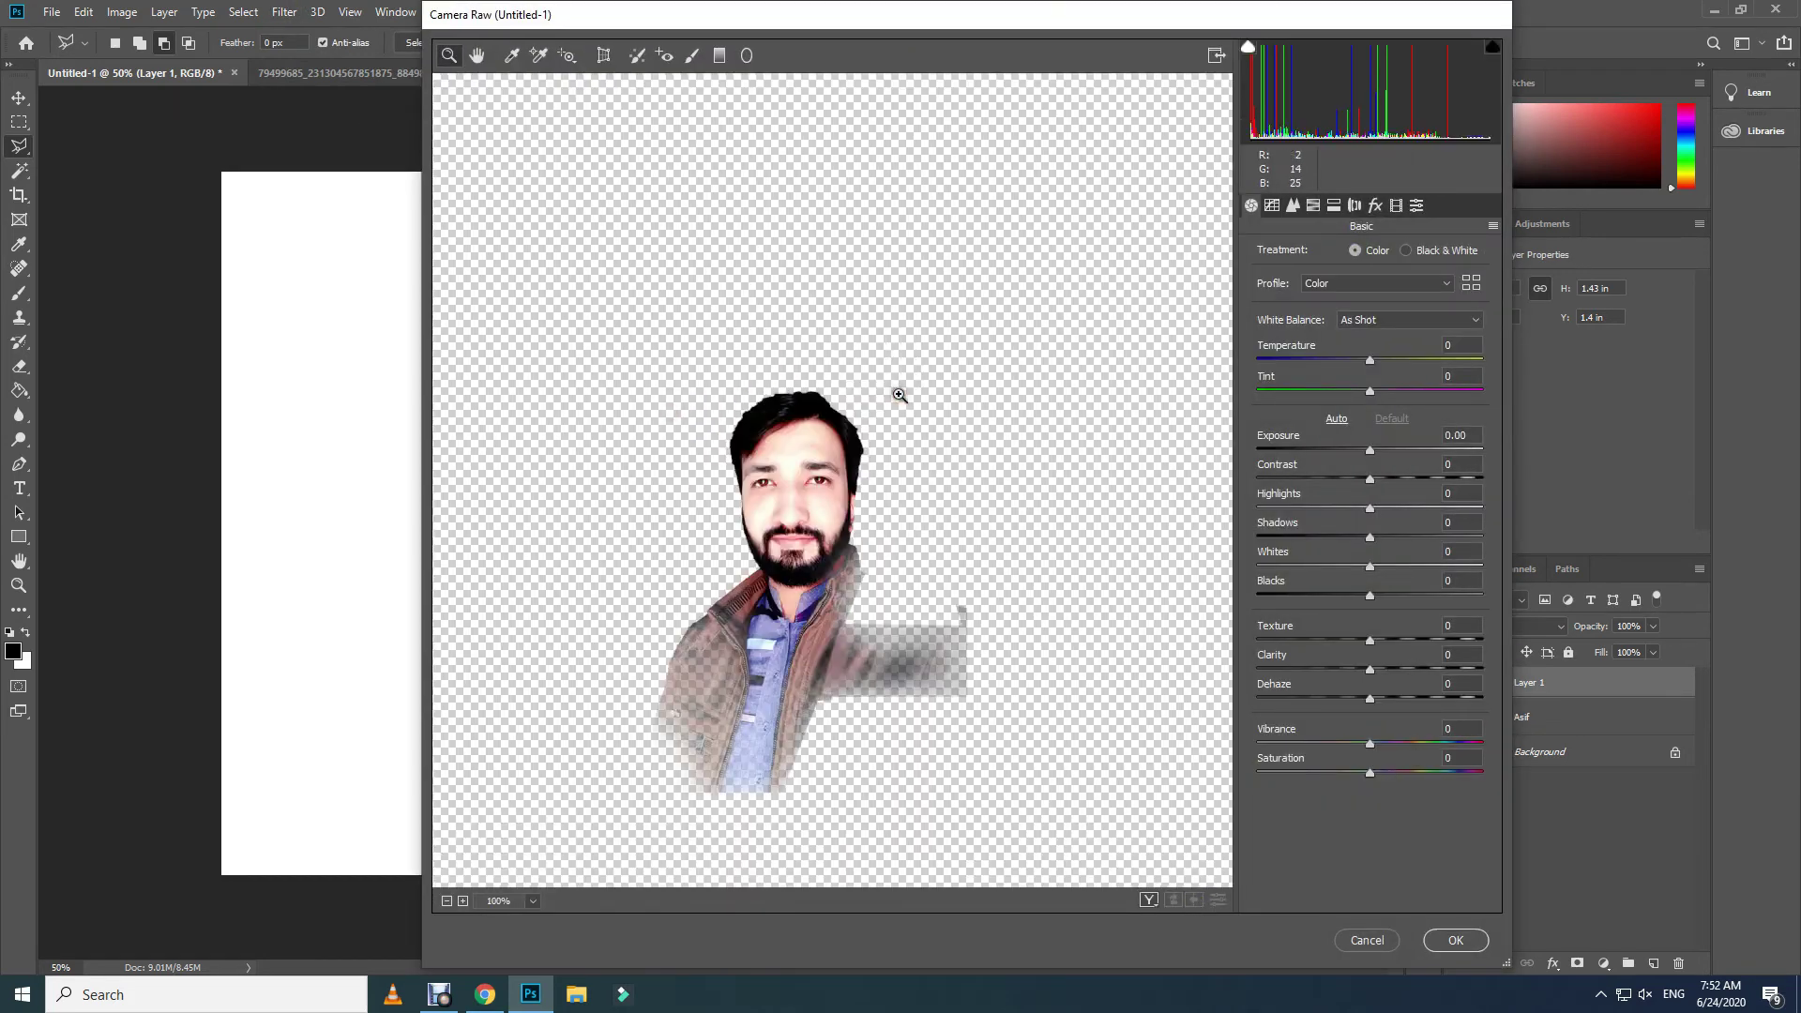
scroll(1178, 474, down, 2)
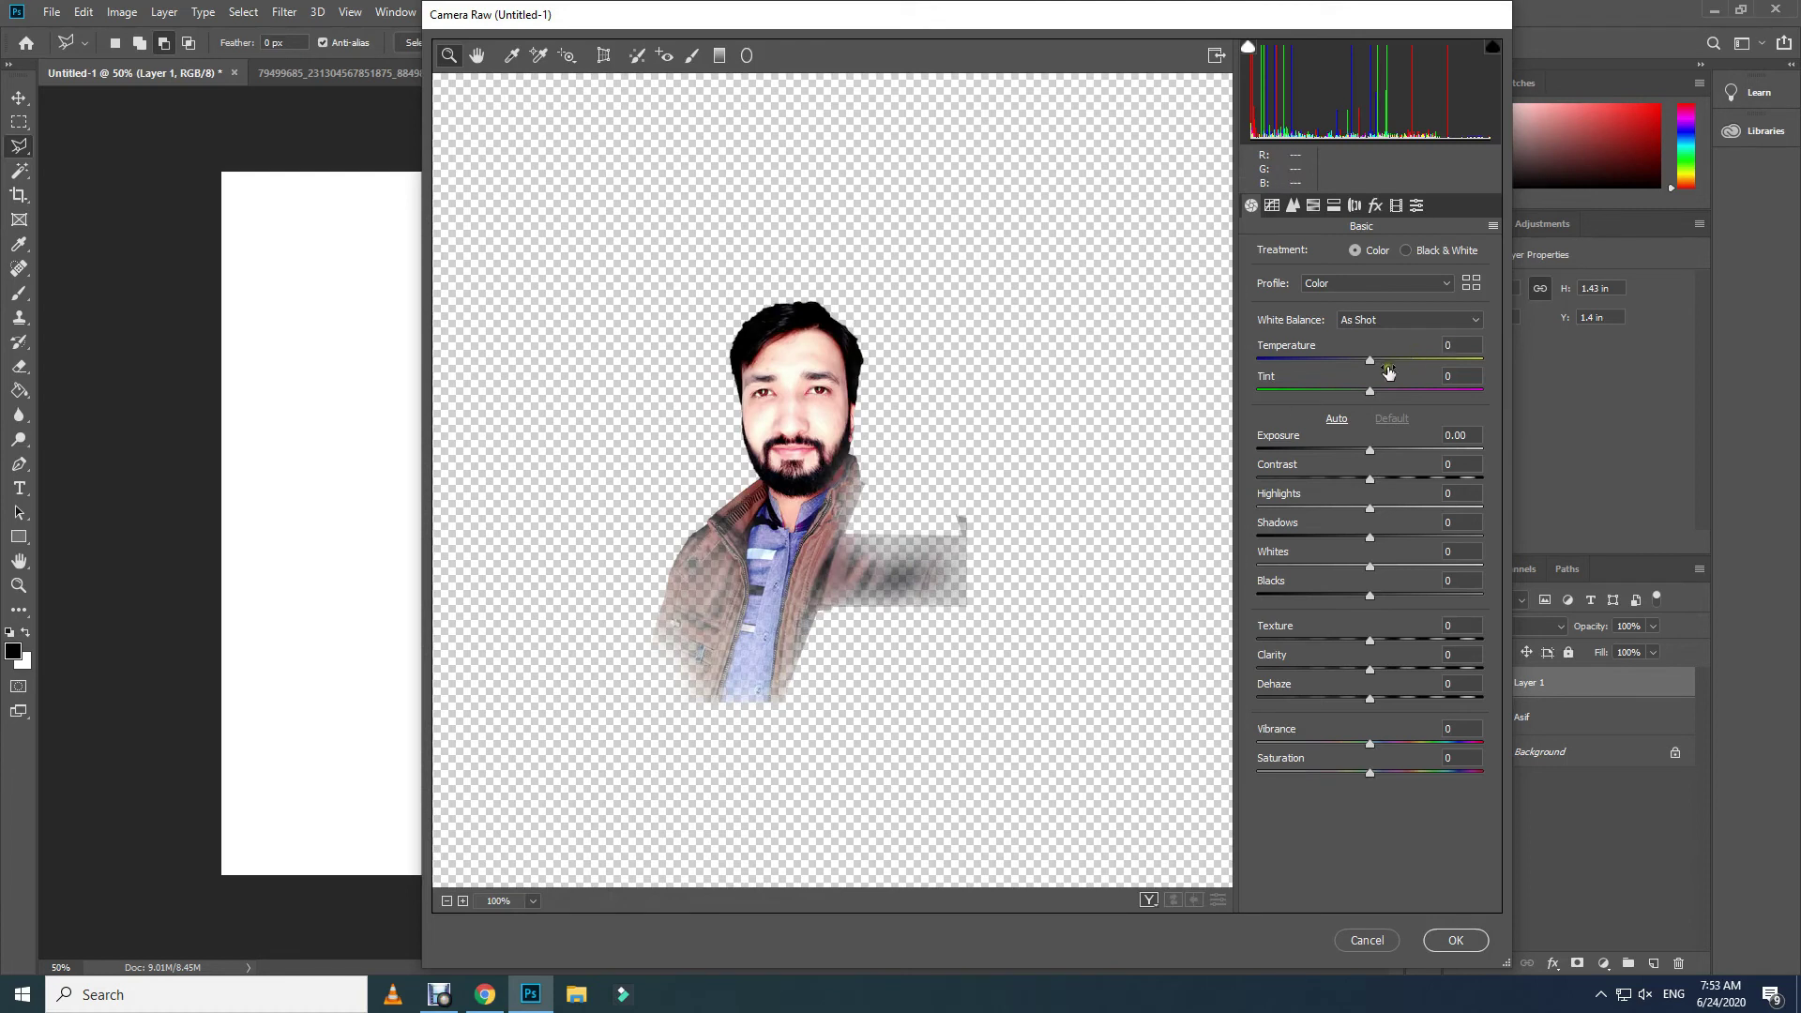
drag(1370, 363, 1356, 362)
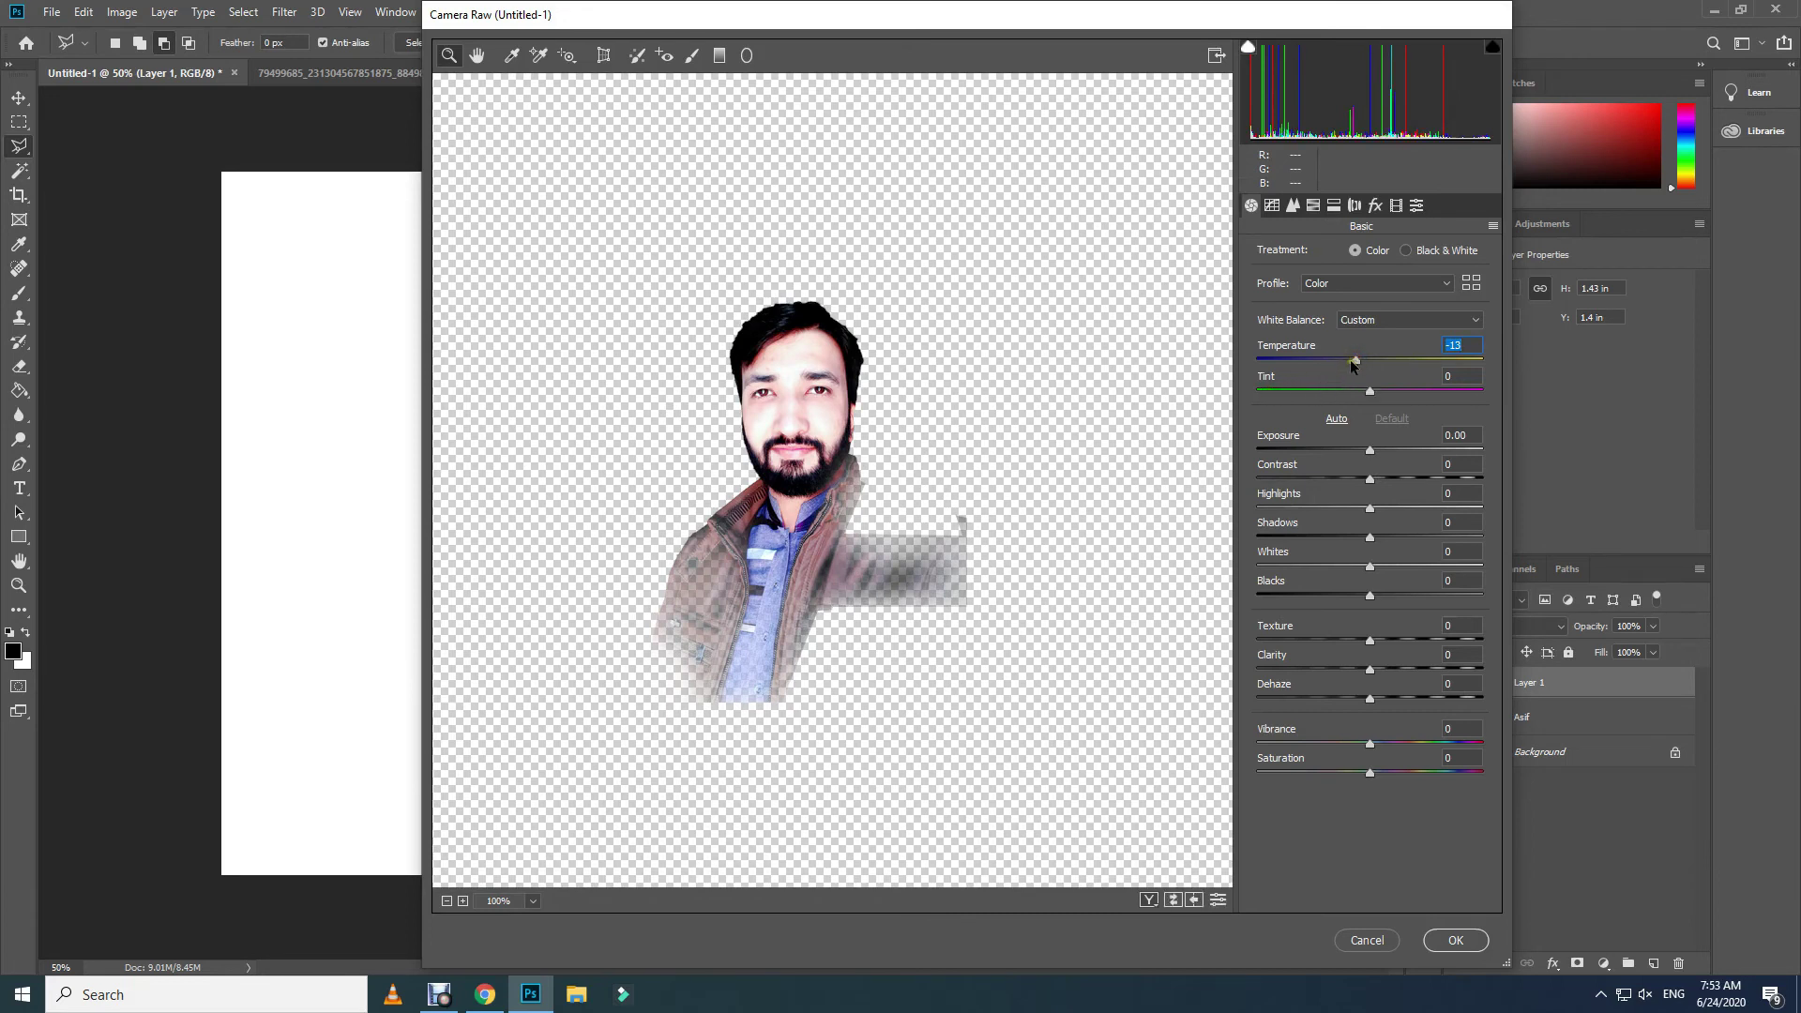
drag(1371, 393, 1388, 387)
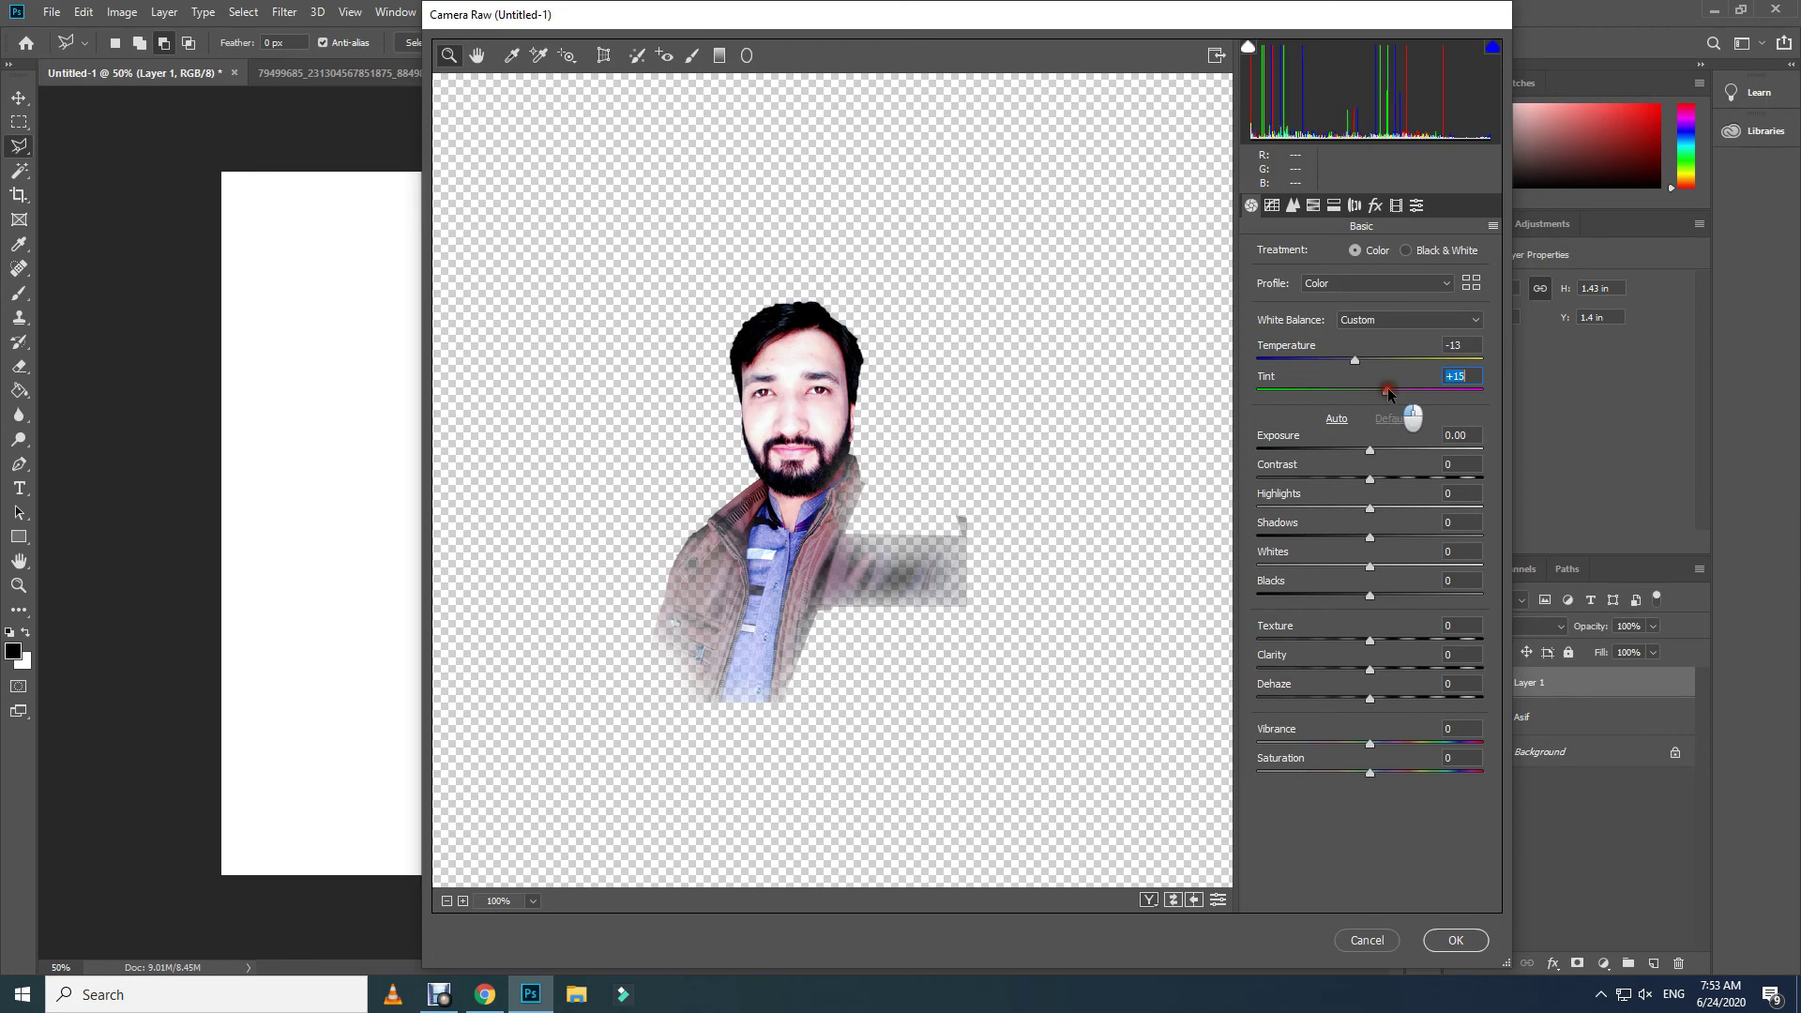
click(1273, 206)
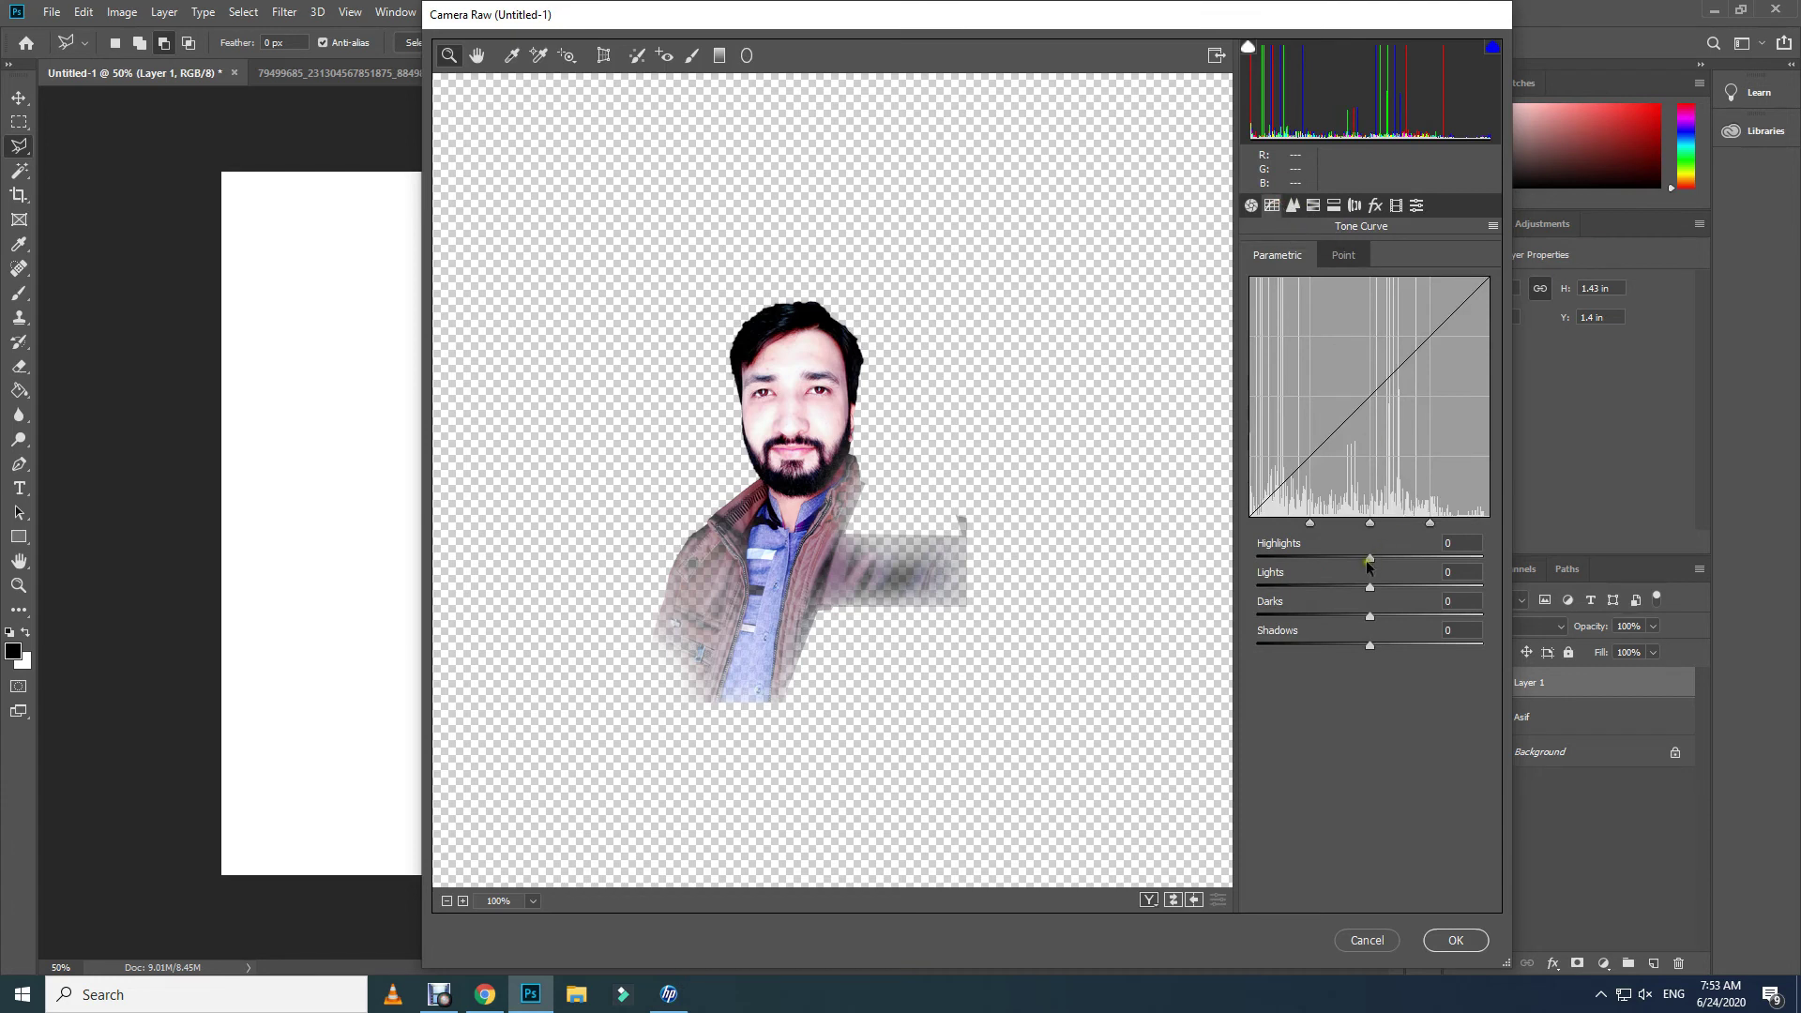
drag(1369, 560, 1352, 561)
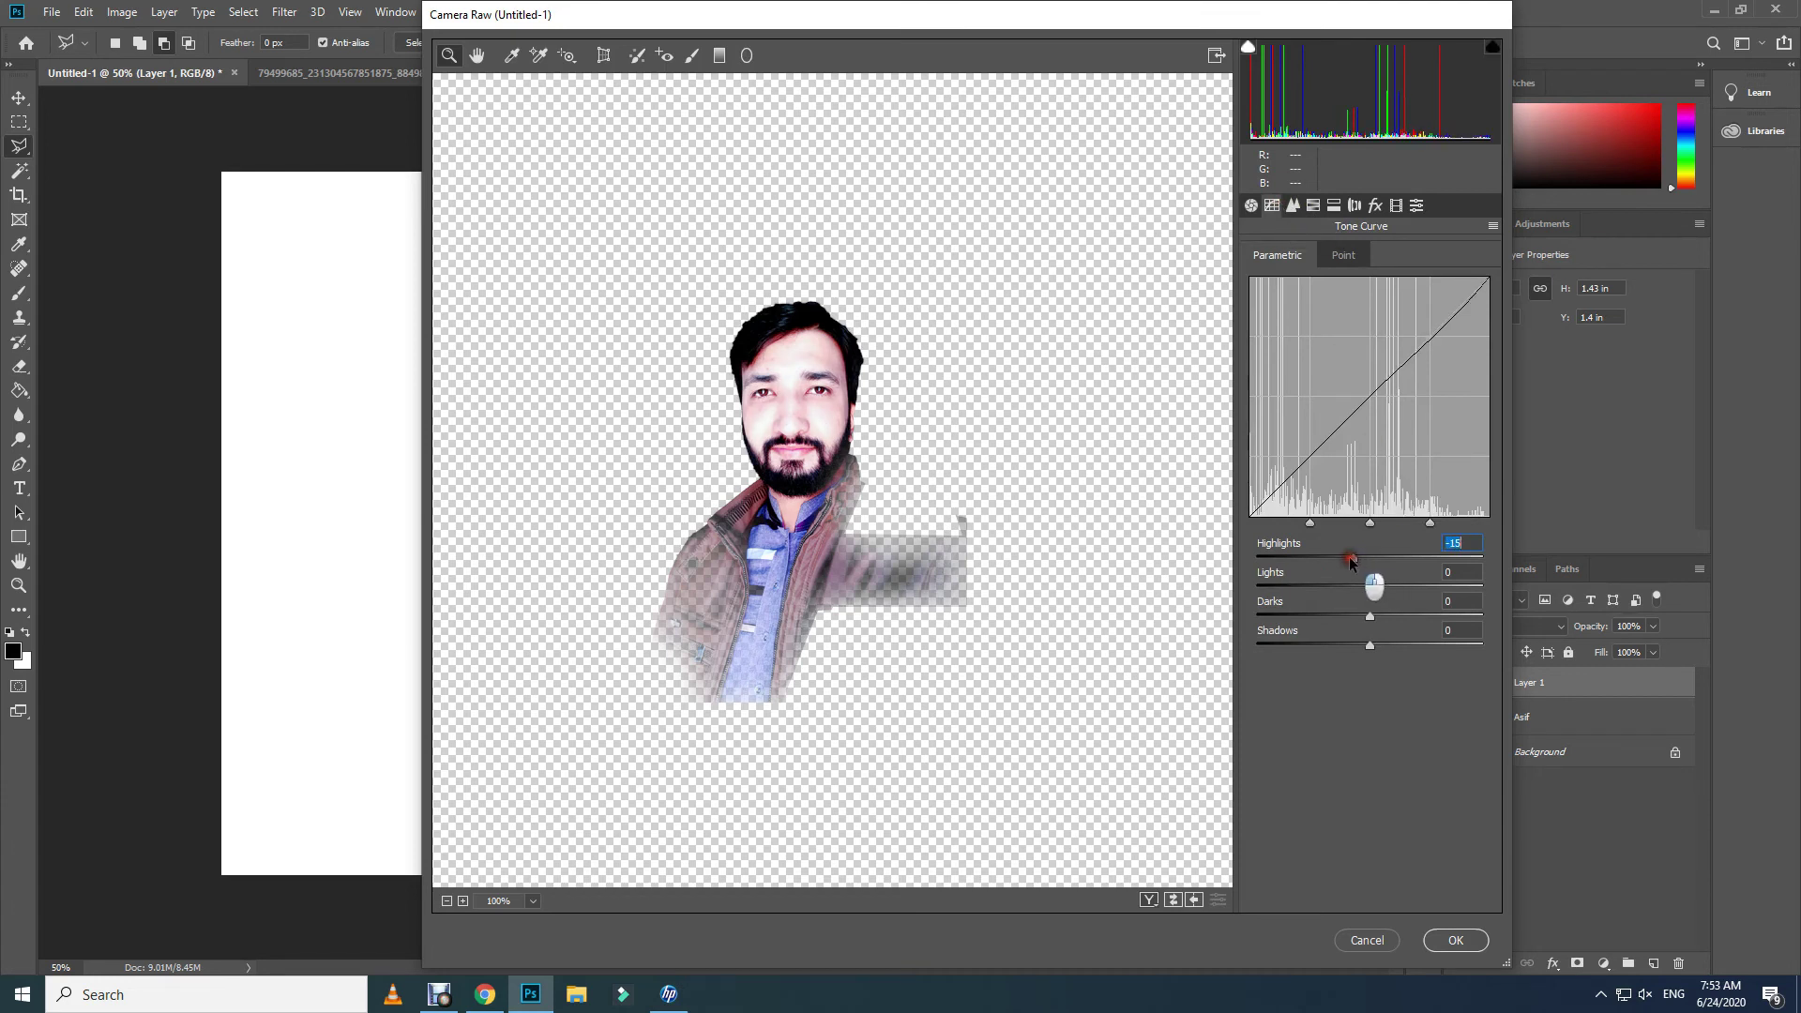
- Set sharpening amount to 28, sharpening detail to 89 and luminance noise reduction to 43, and apply the Camera Raw adjustments
click(1294, 205)
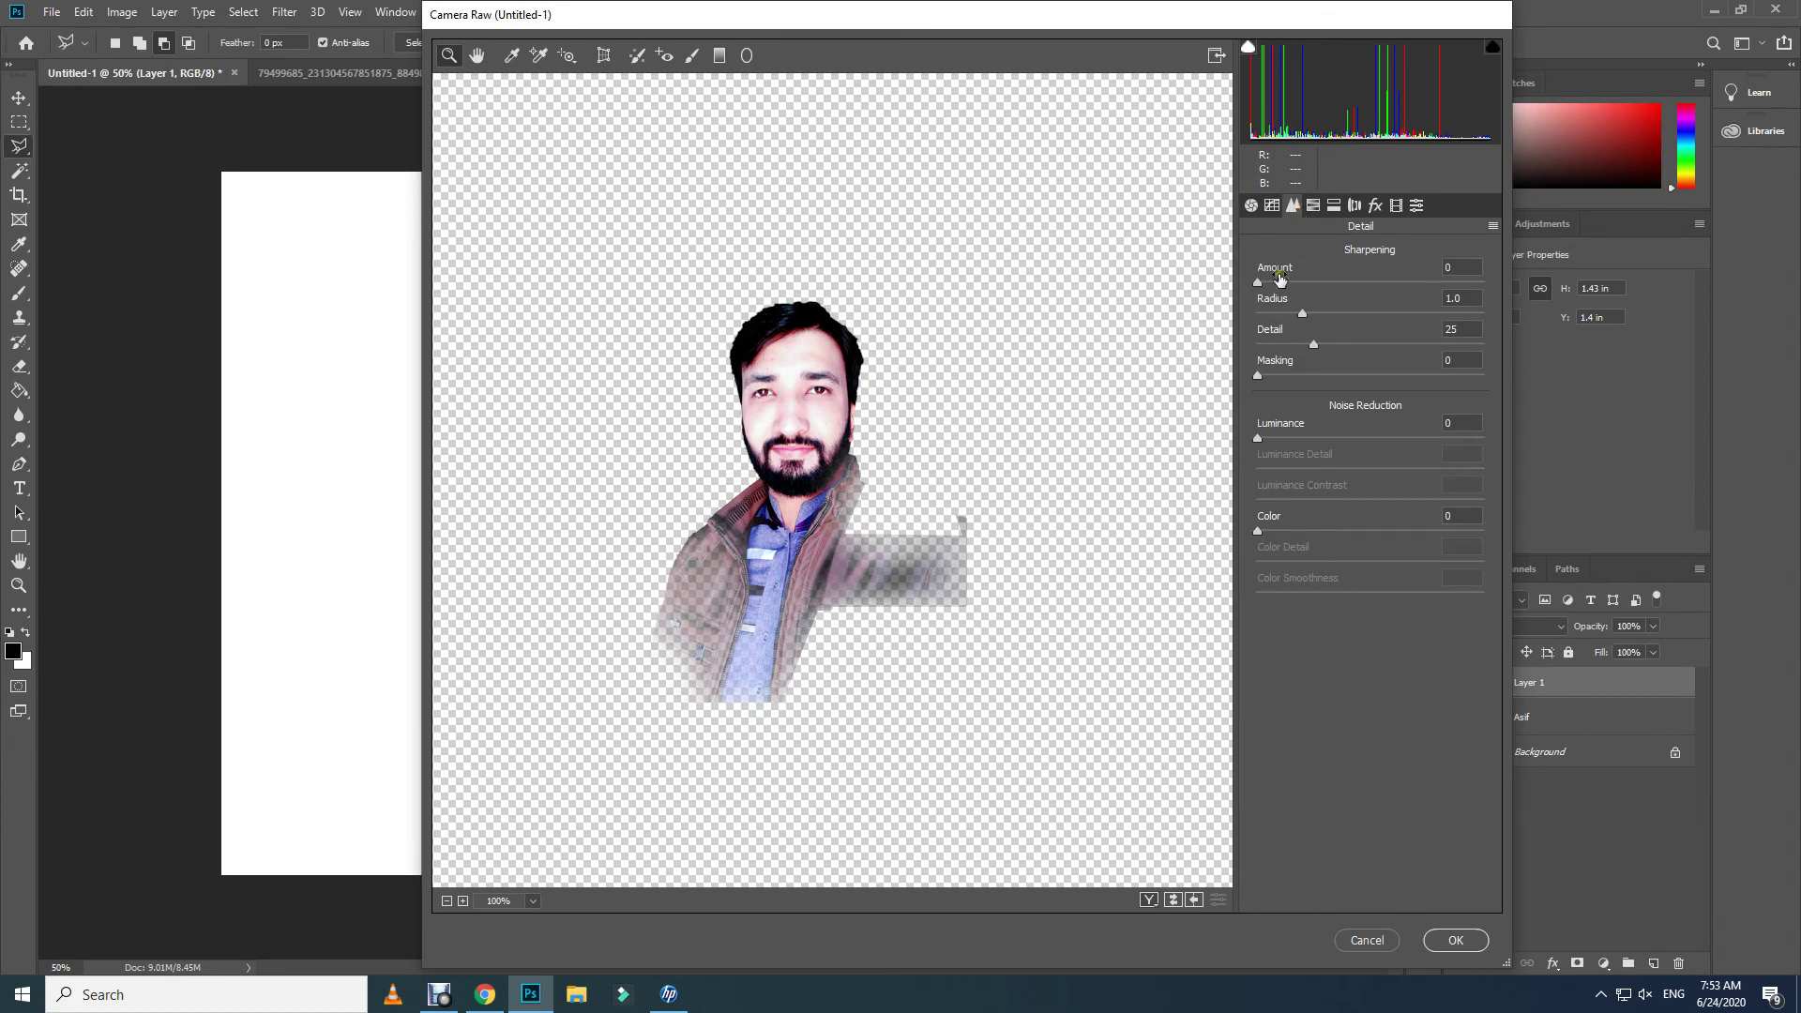
drag(1286, 283, 1293, 282)
drag(1286, 434, 1317, 437)
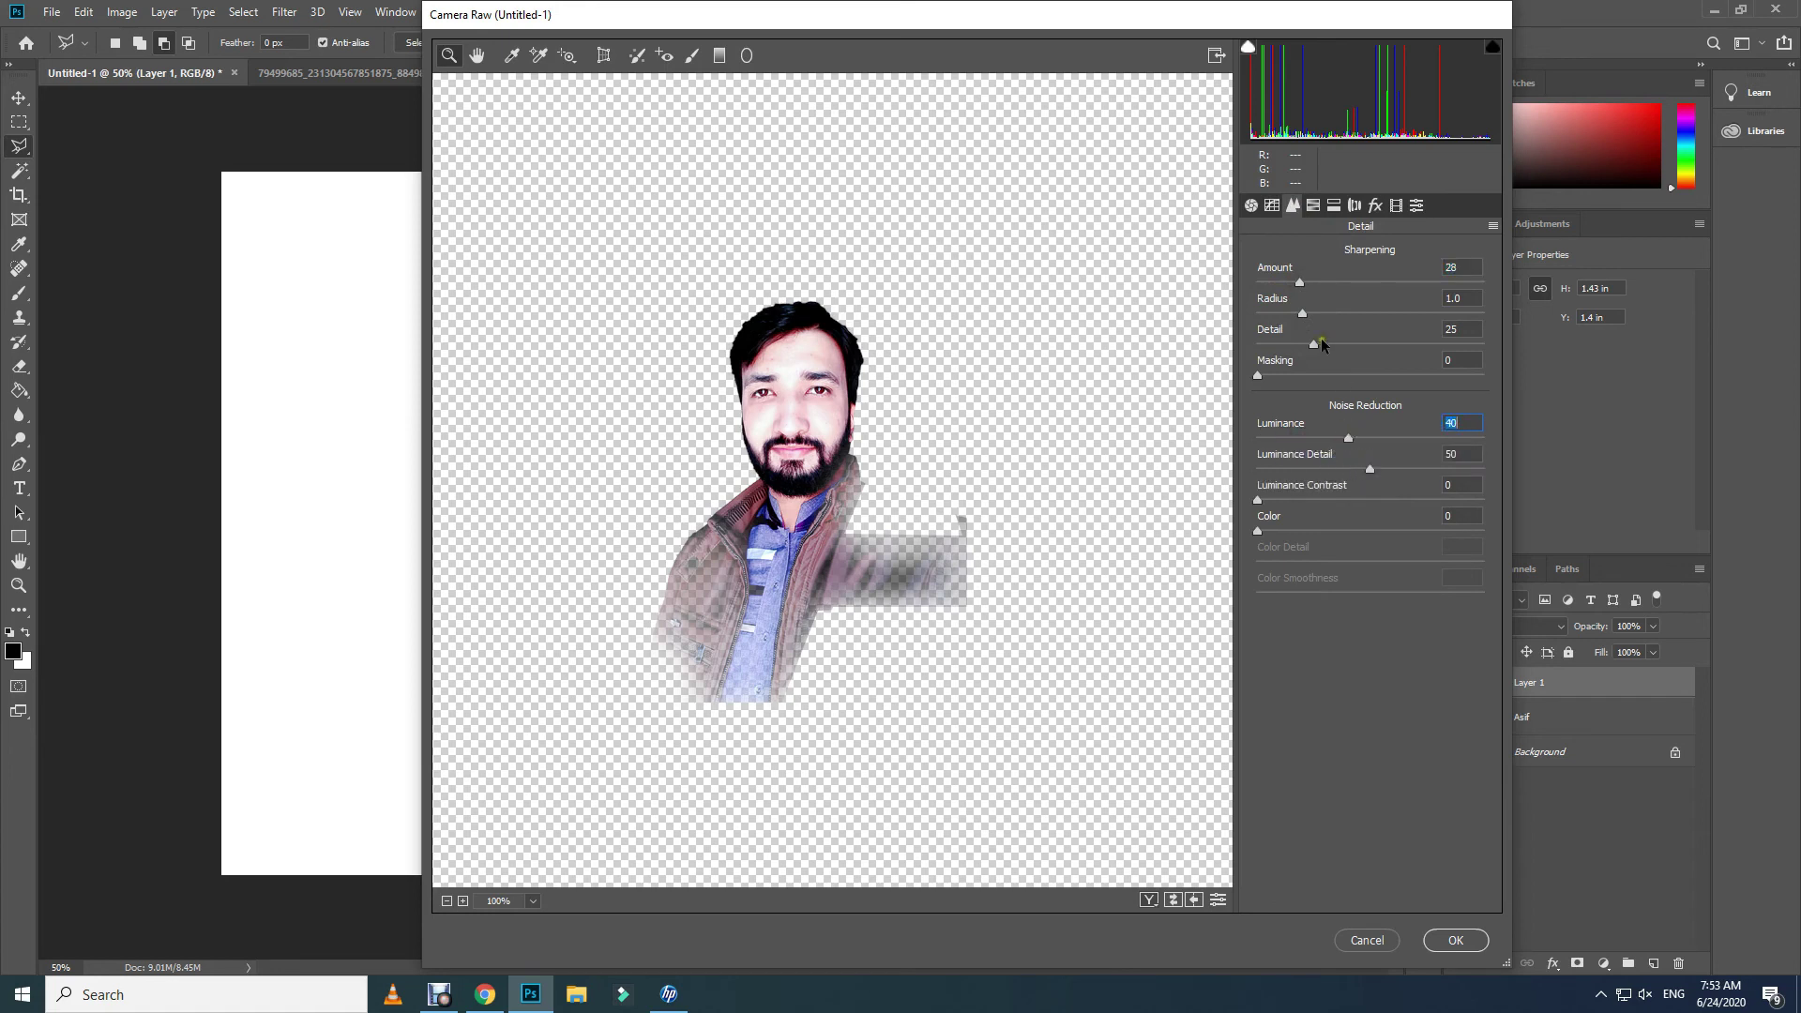
drag(1315, 344, 1410, 347)
click(1457, 346)
click(1457, 347)
drag(1348, 438, 1354, 438)
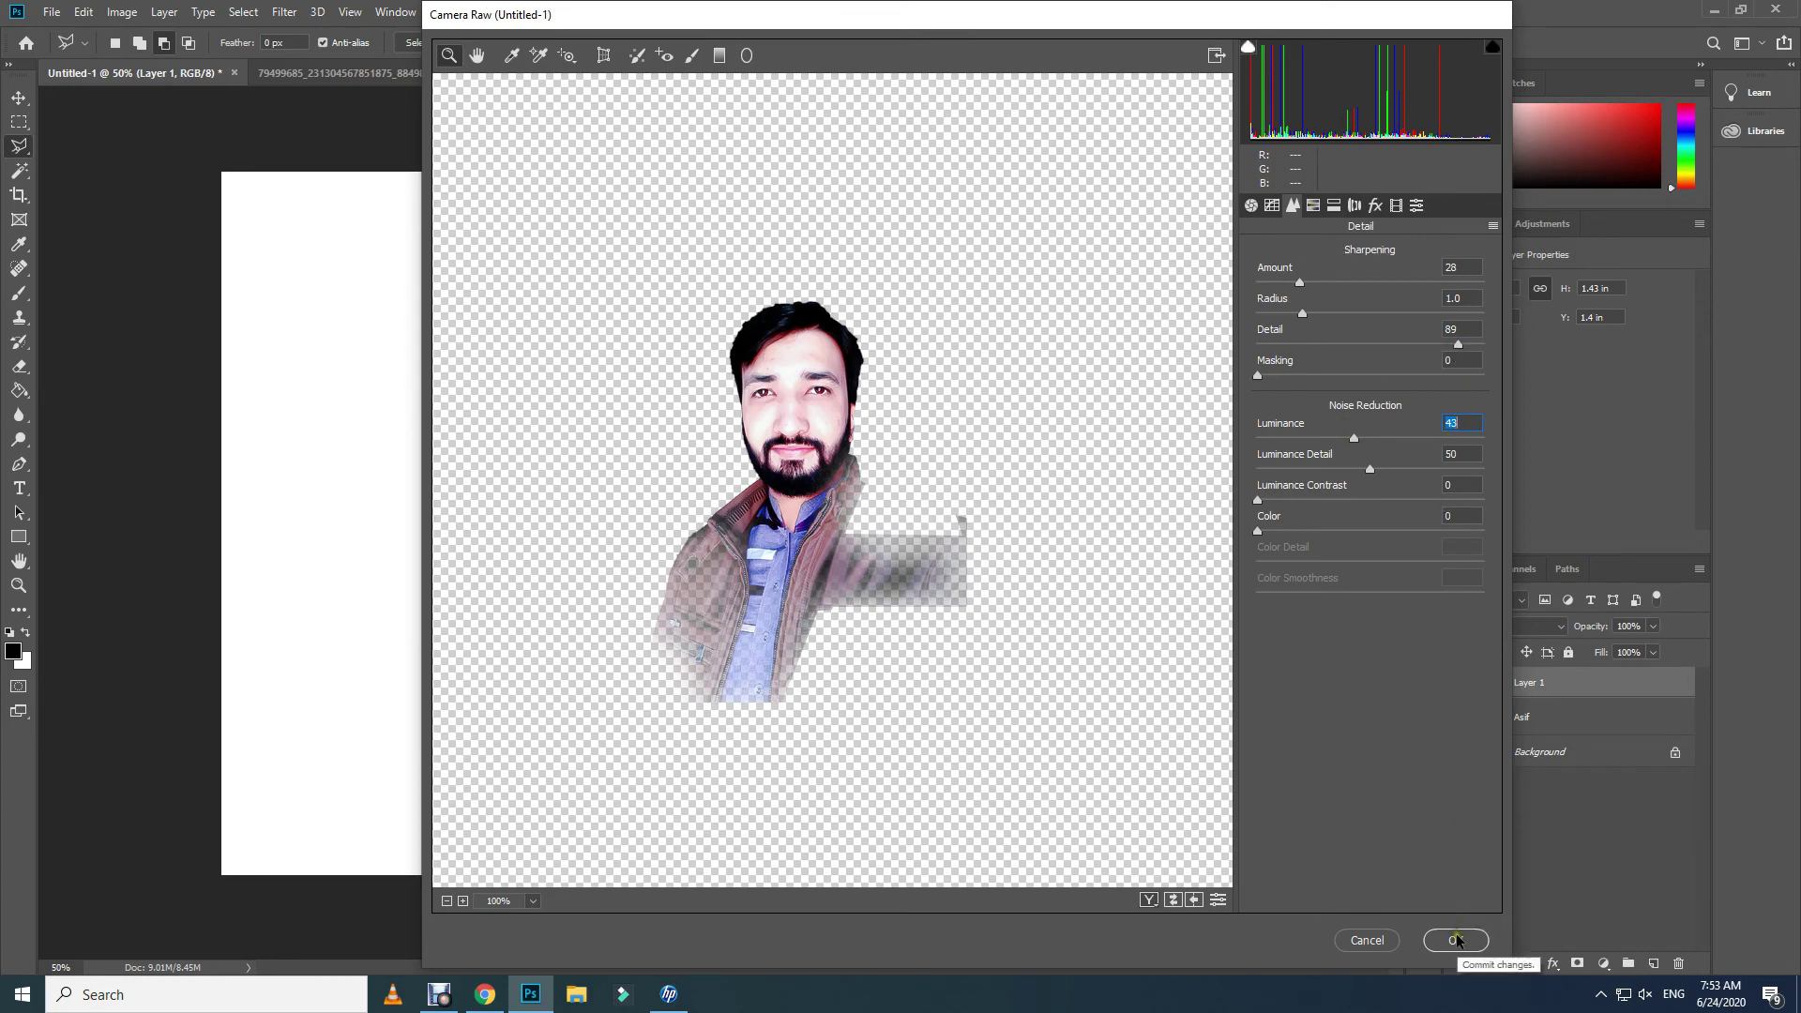
click(1273, 206)
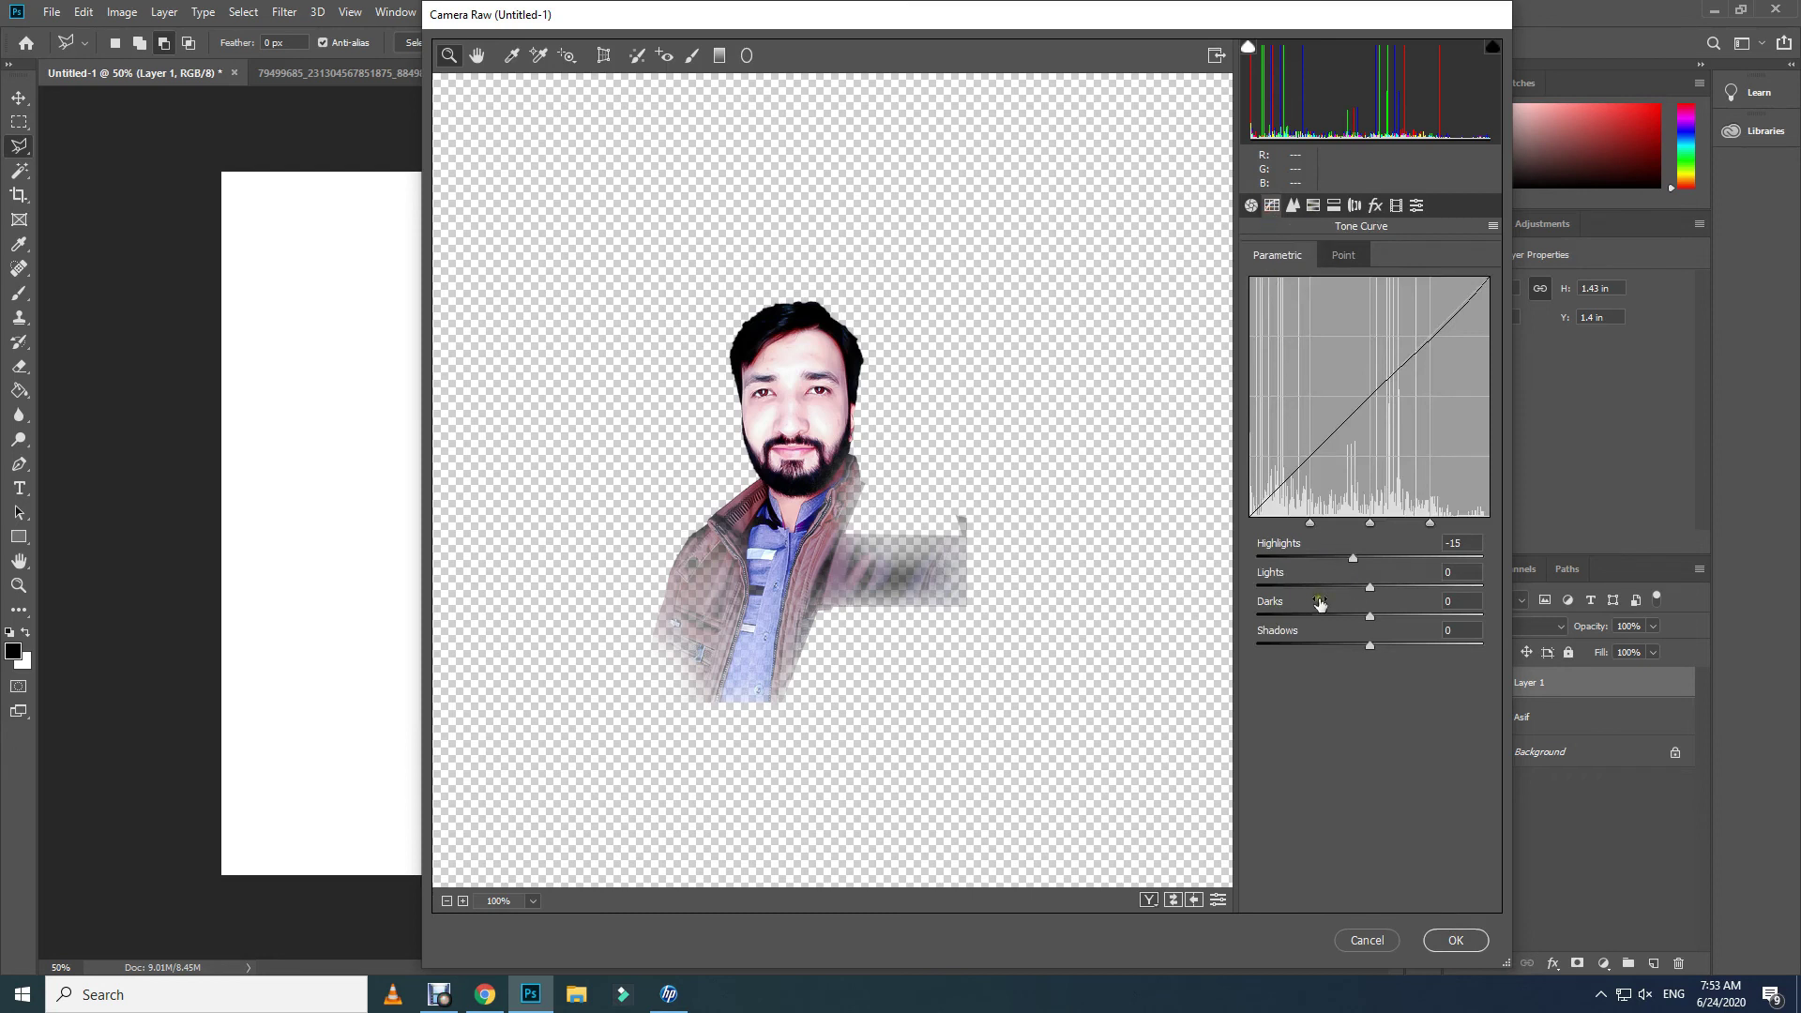
click(1439, 943)
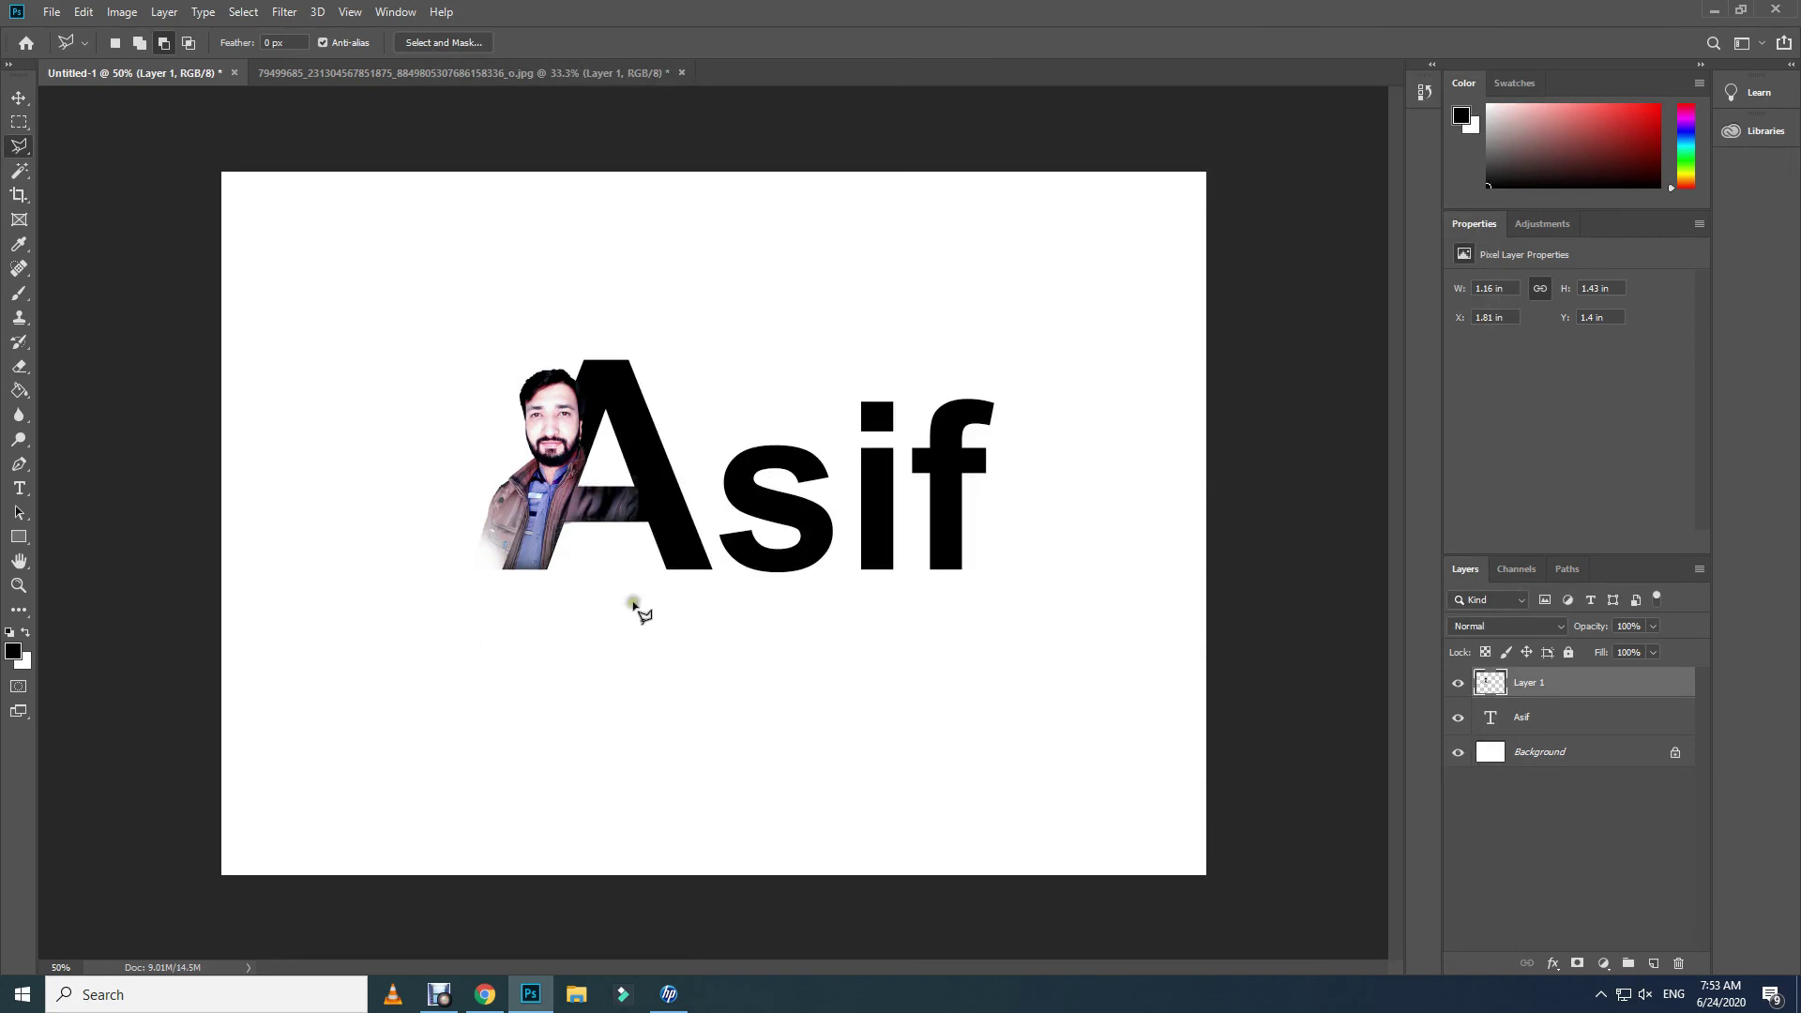
- Save the design to the Desktop as a JPEG named "picture logo" at maximum quality 12 with the Baseline ("Standard") format
click(49, 12)
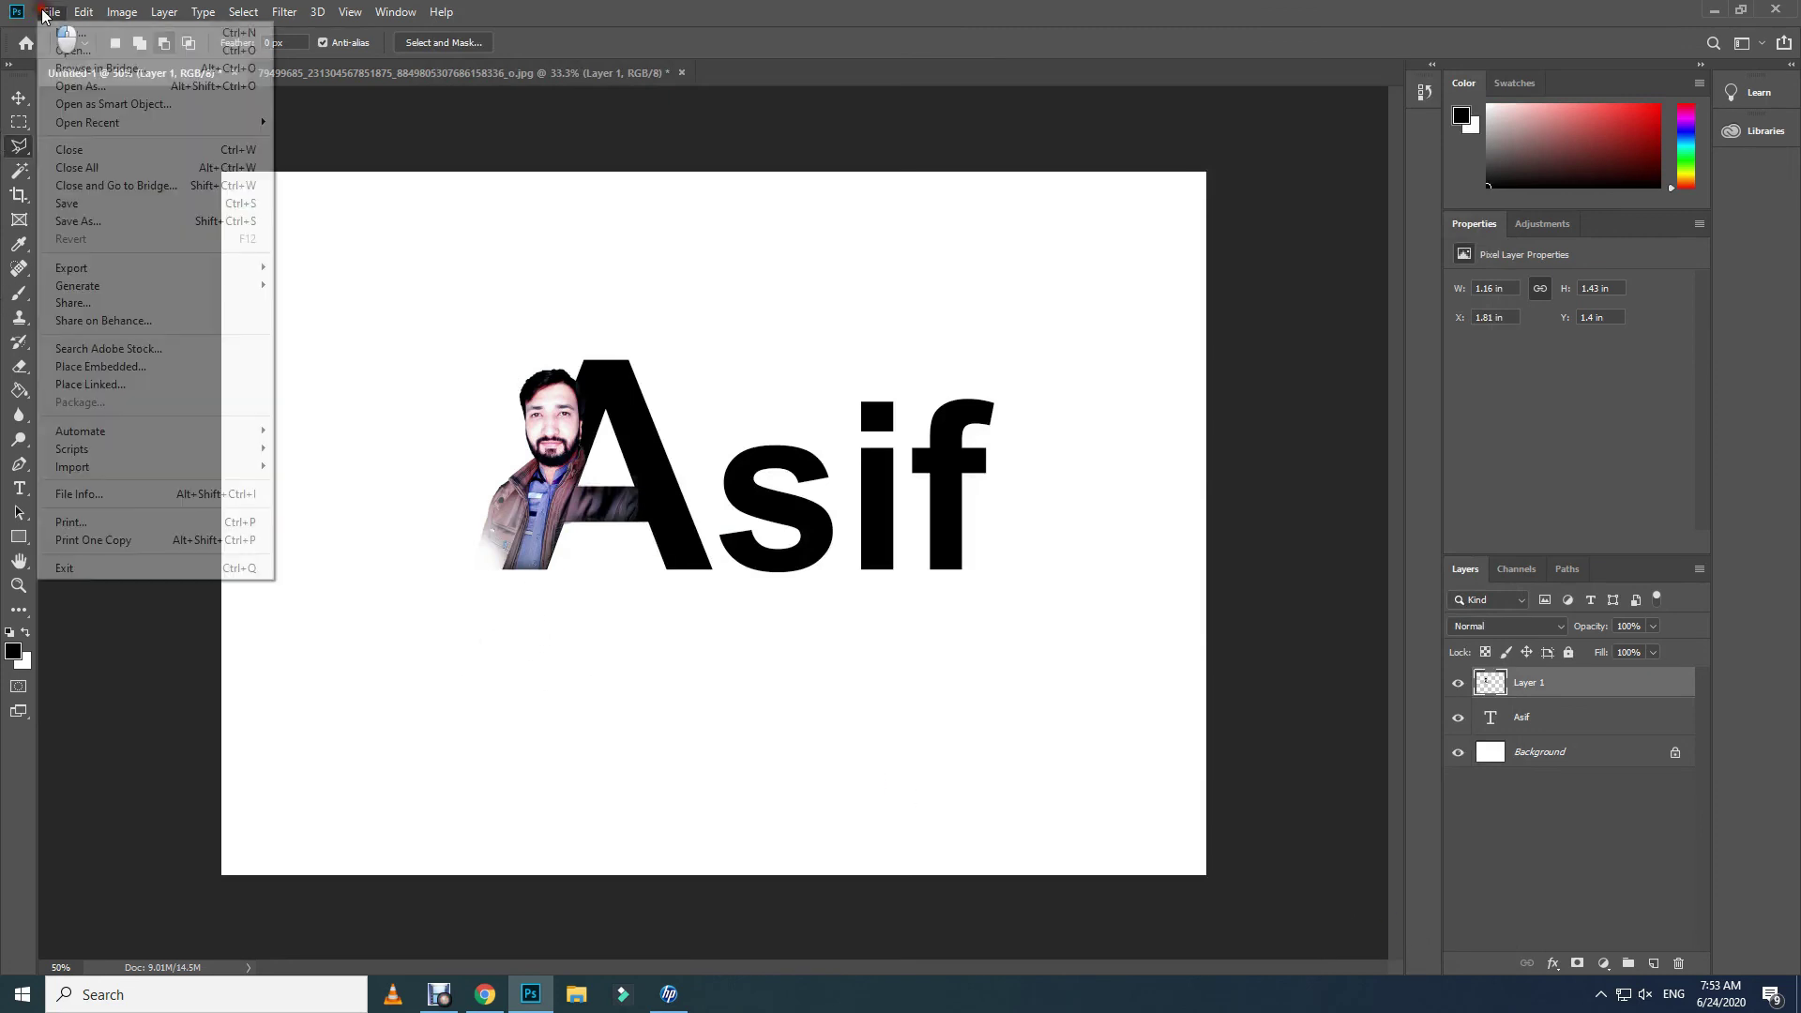
click(91, 222)
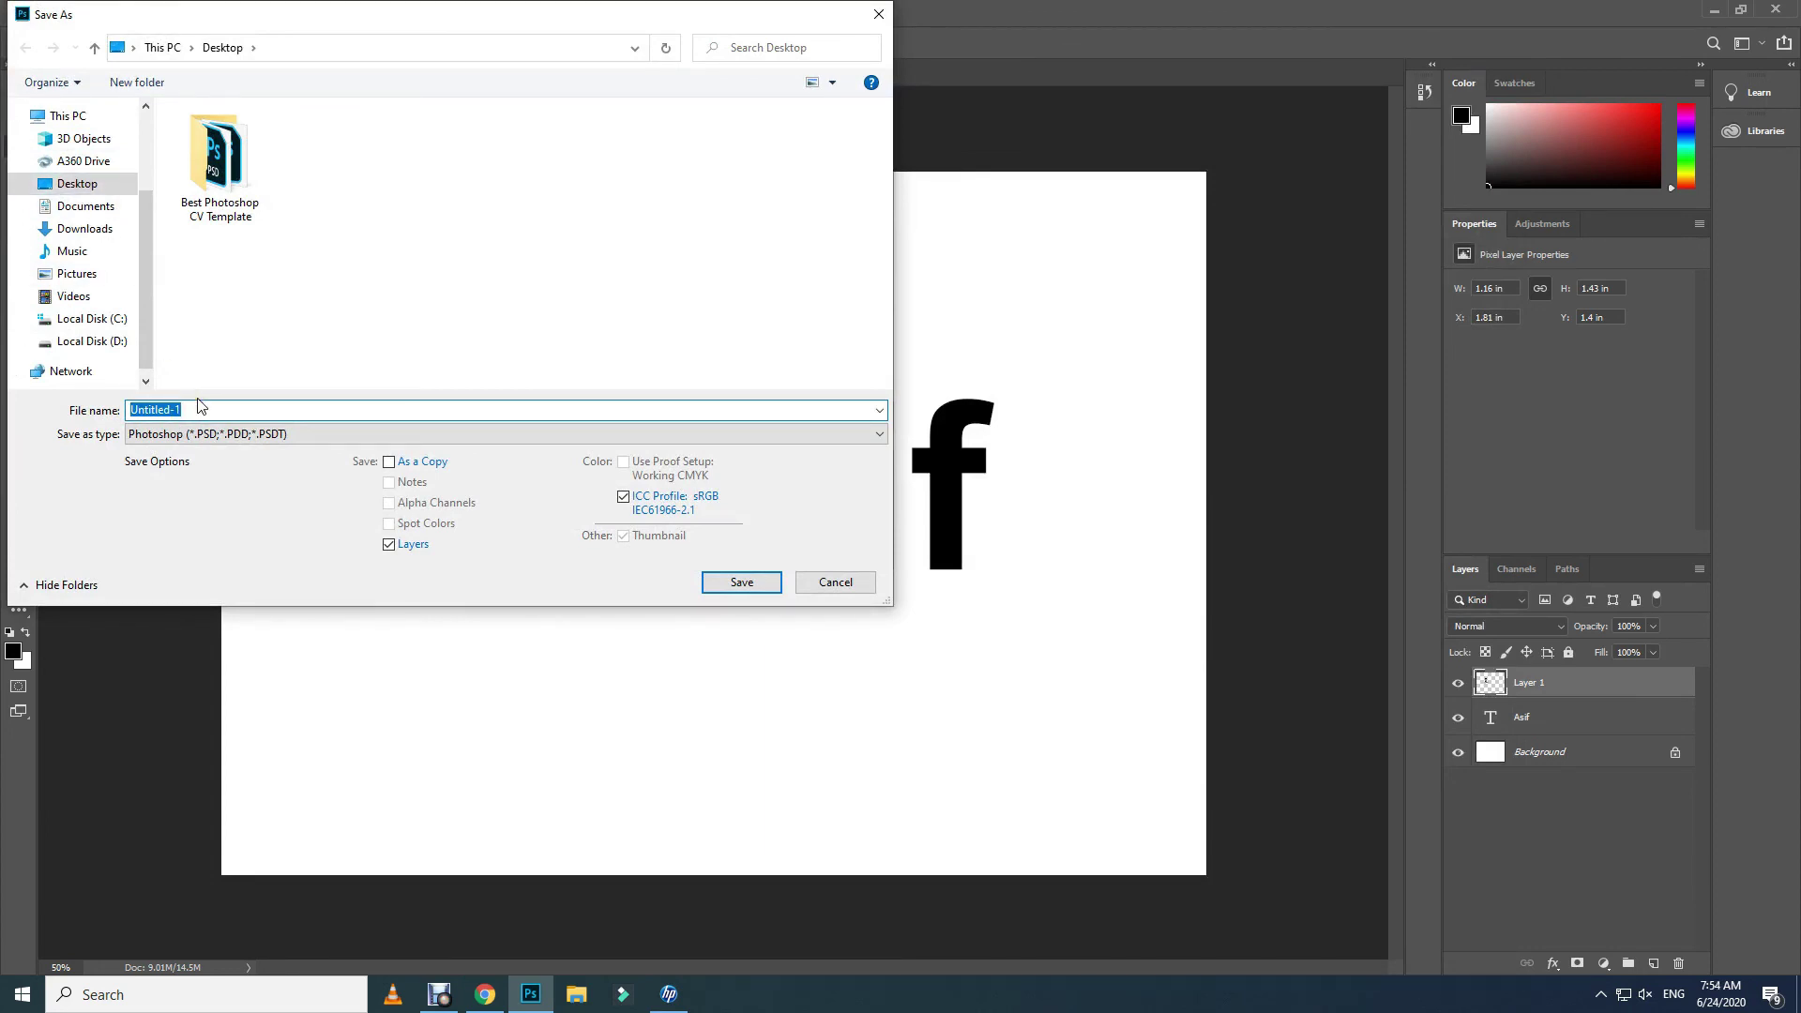
text(picture logo)
click(235, 433)
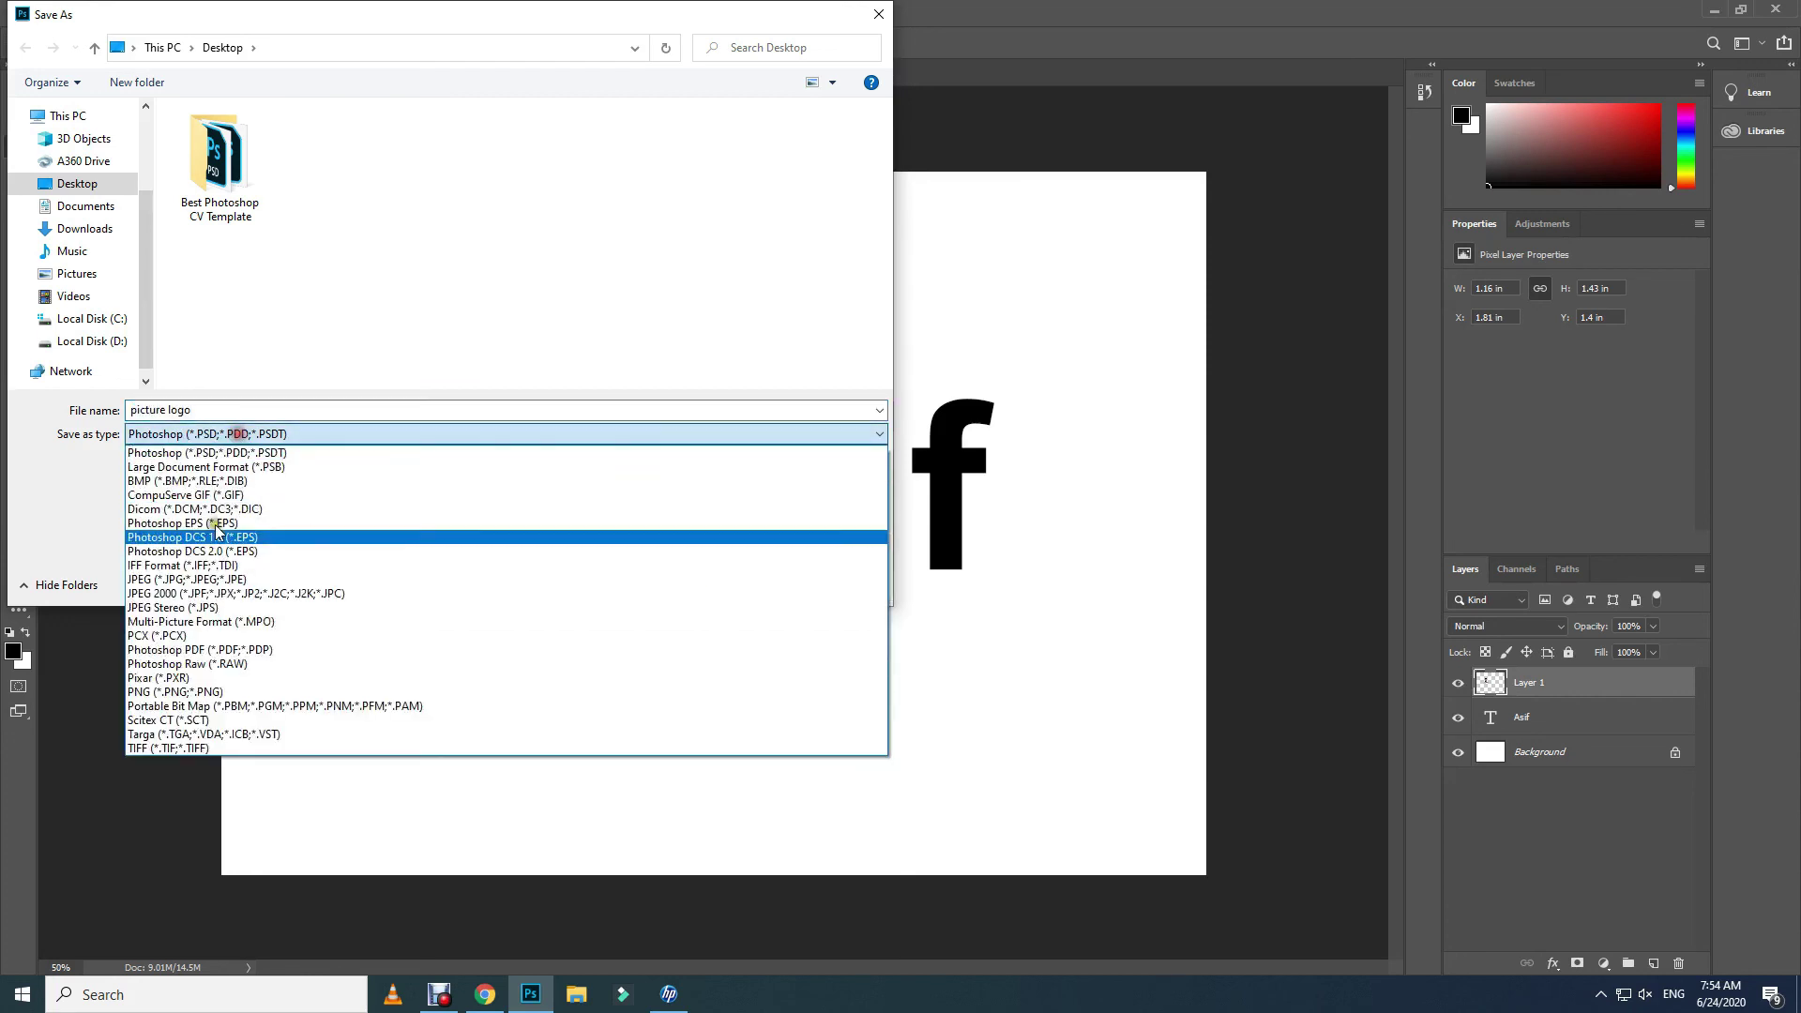
click(212, 580)
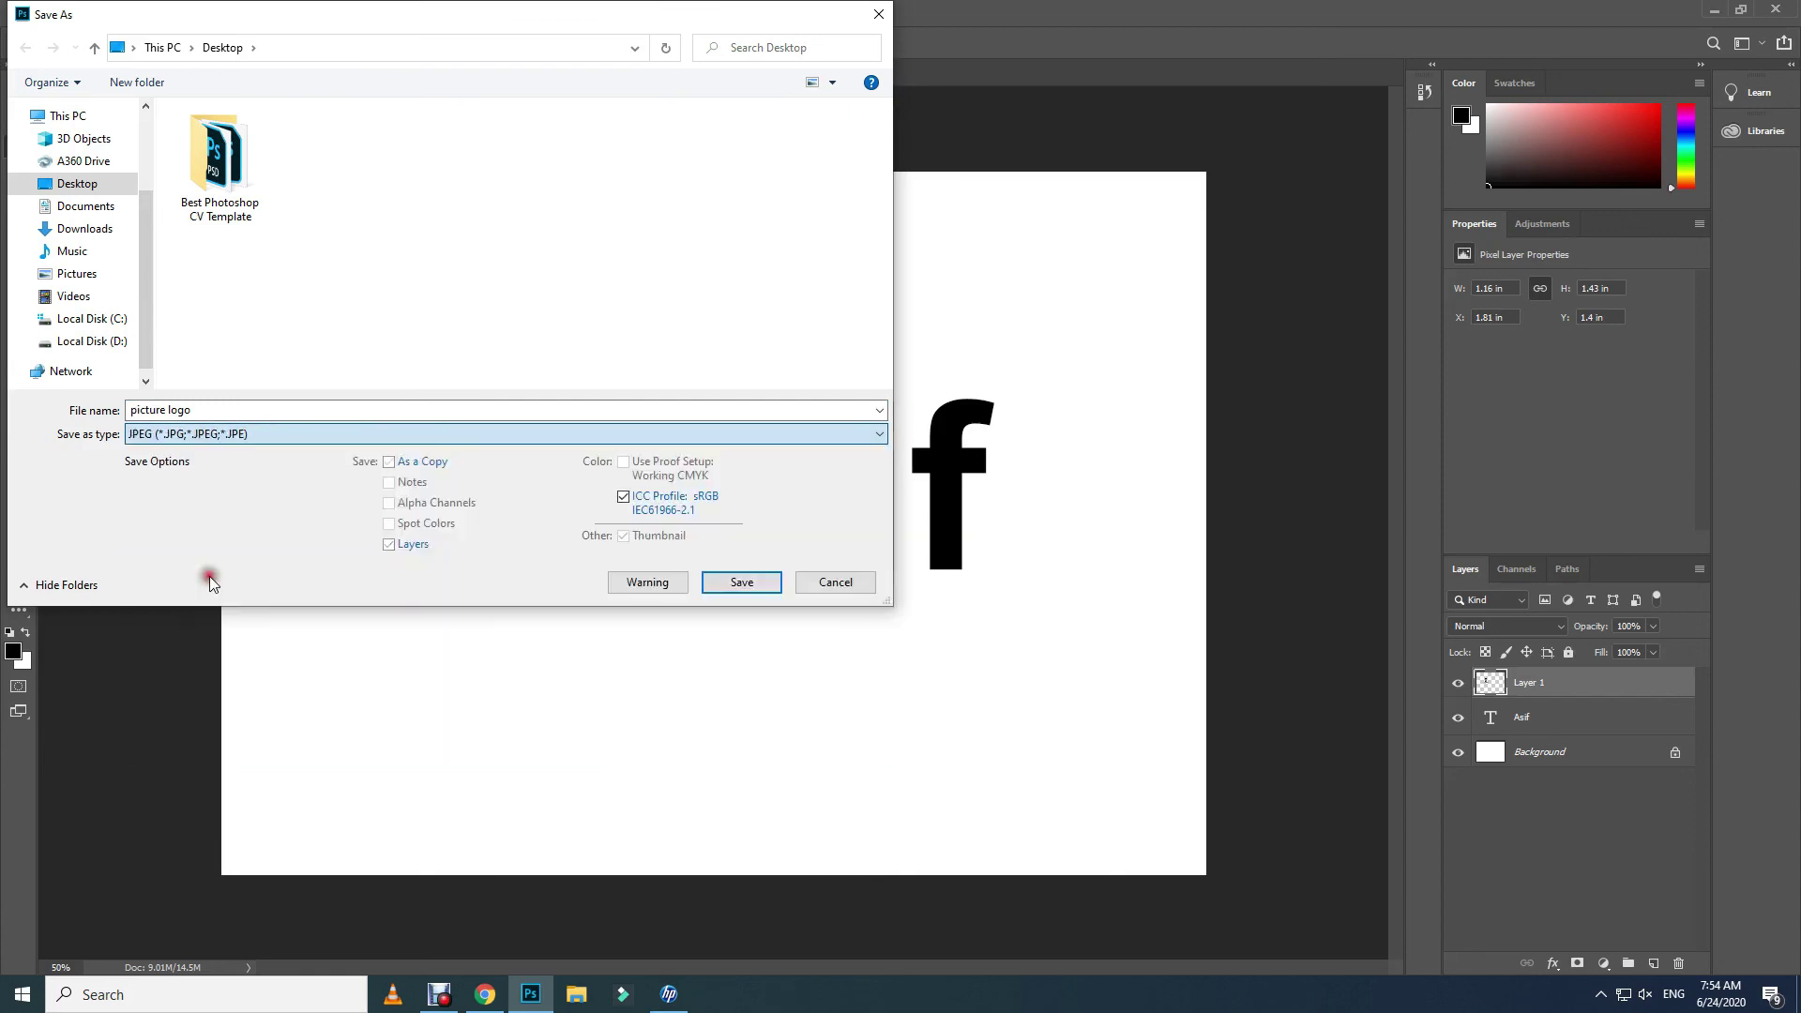
click(723, 584)
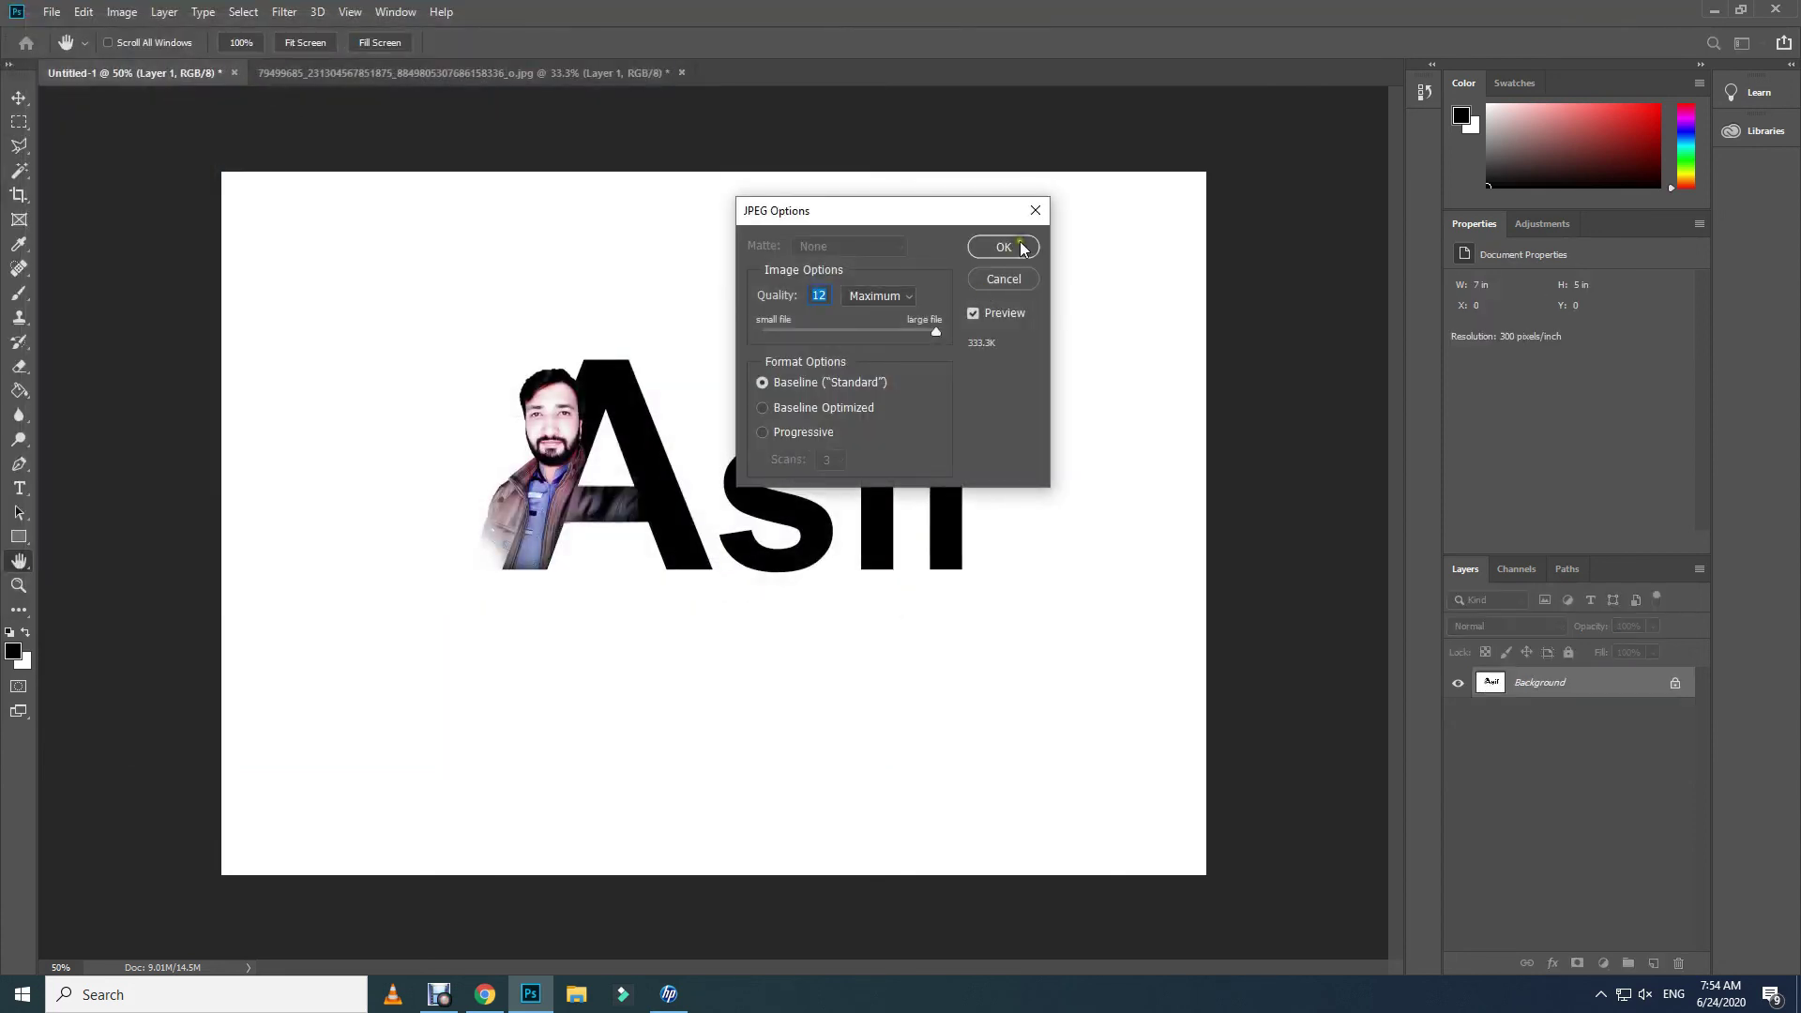
click(1021, 246)
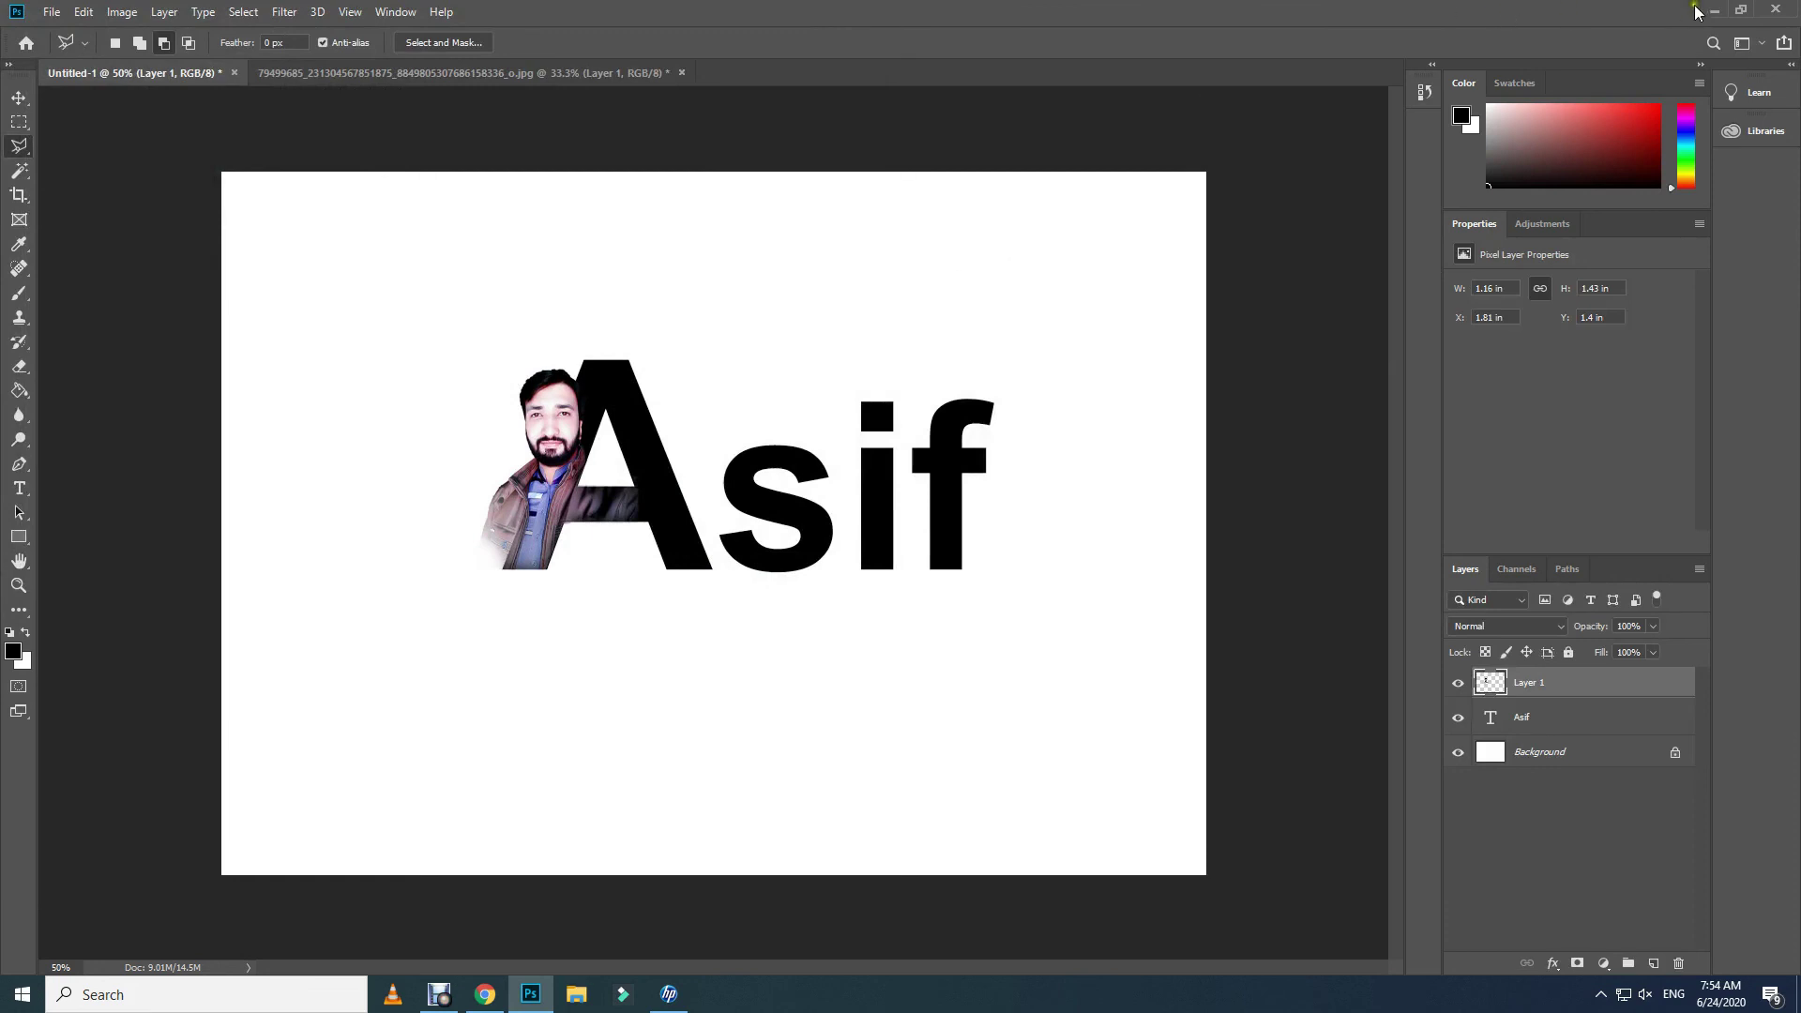
- Close the name design and the portrait photo documents without saving their changes
click(233, 71)
click(889, 369)
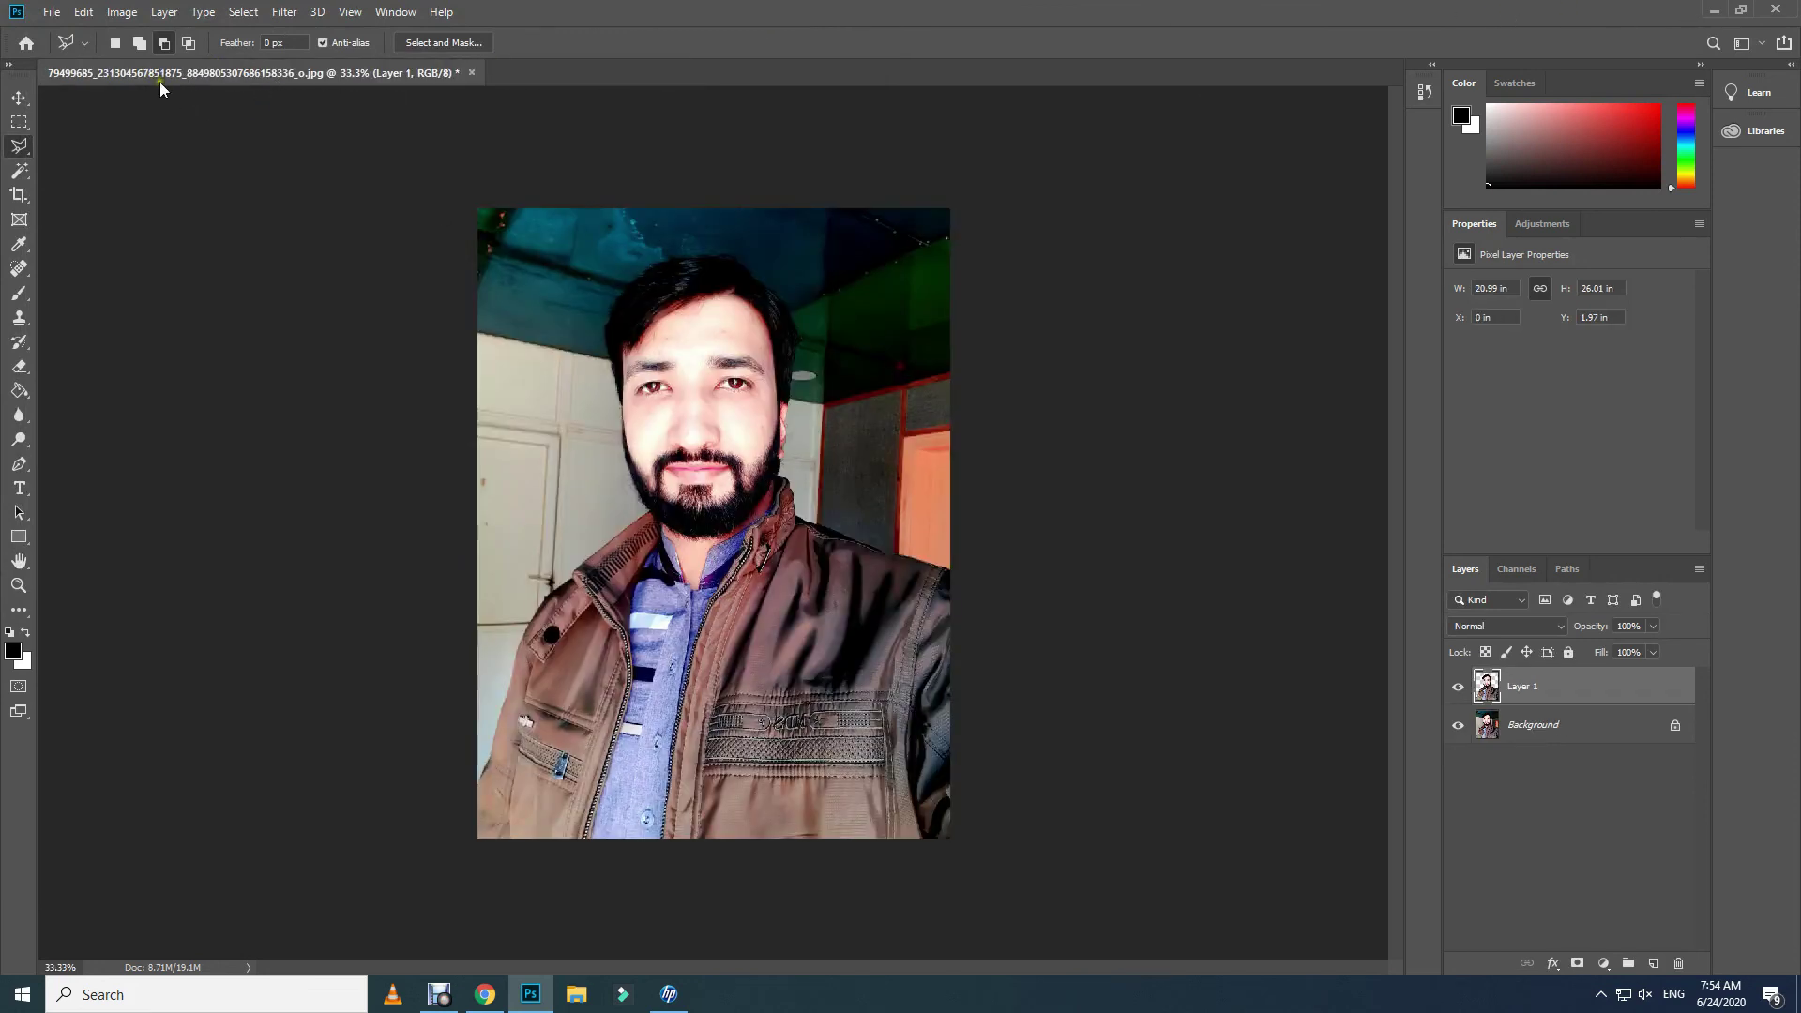
click(471, 72)
click(889, 378)
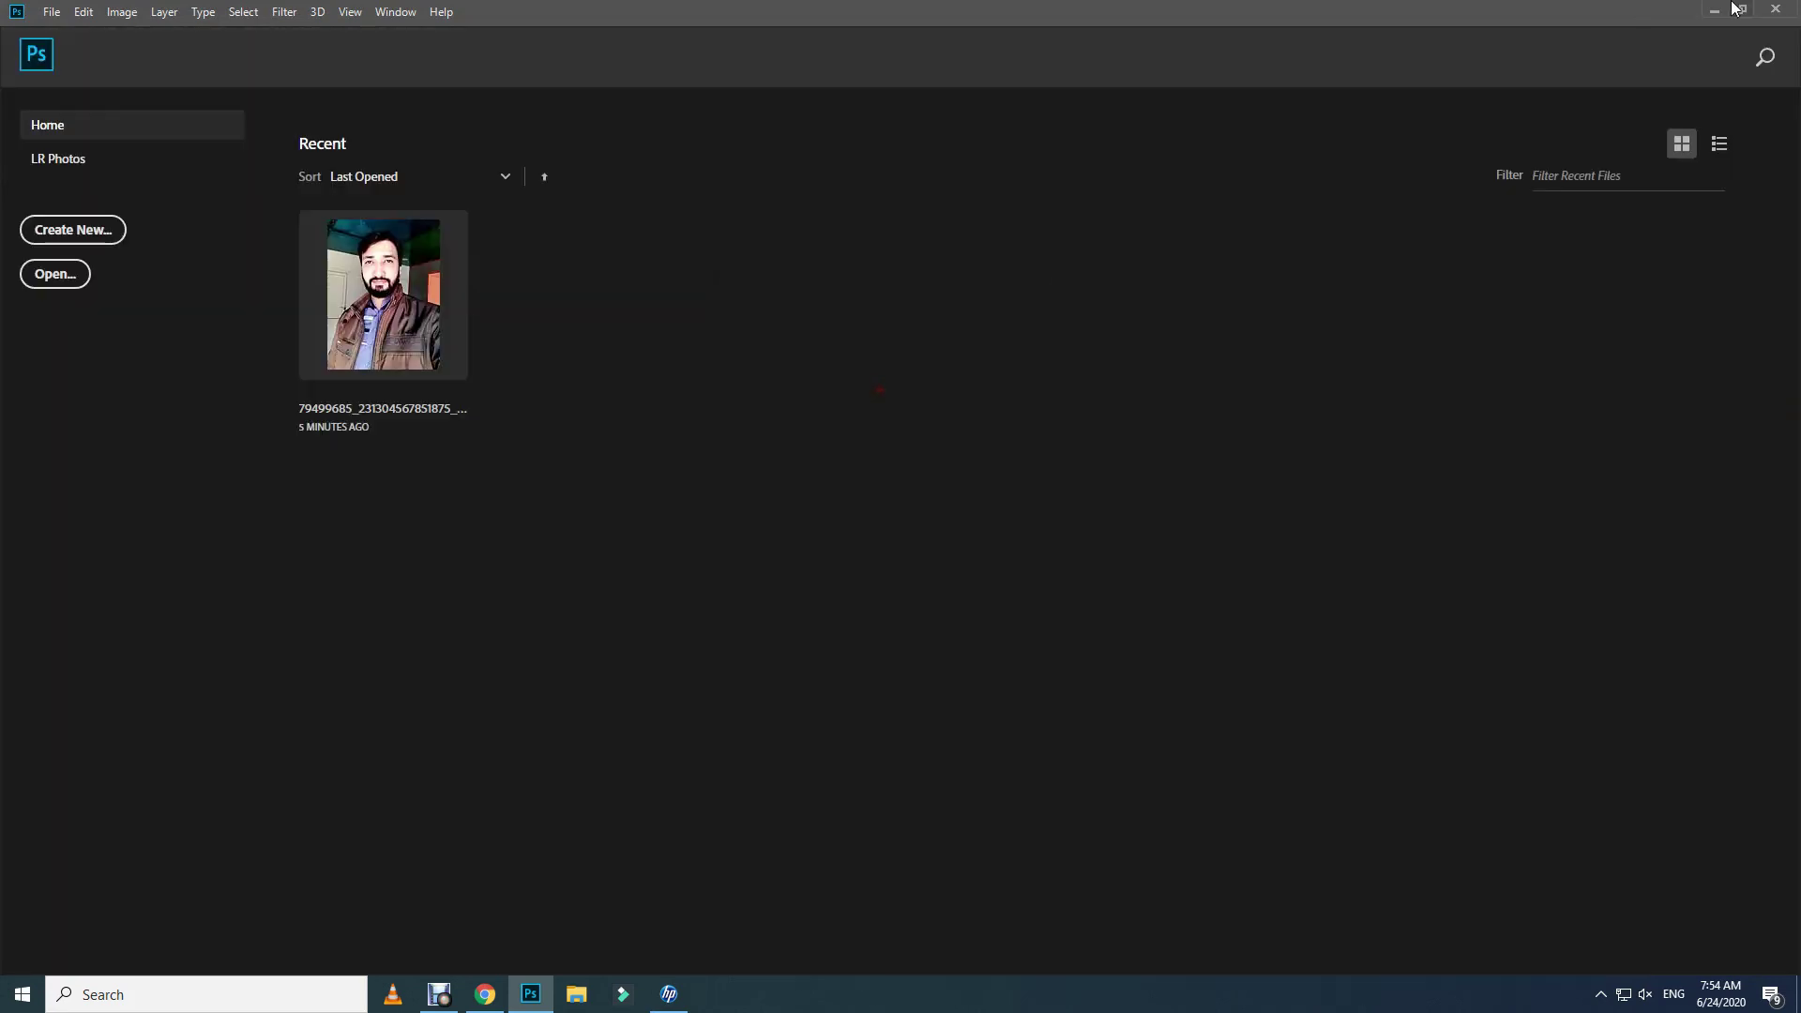
- Minimize Photoshop, dismiss the HP printer study dialog and open the "picture logo" image from the desktop in Windows Photo Viewer
click(1712, 12)
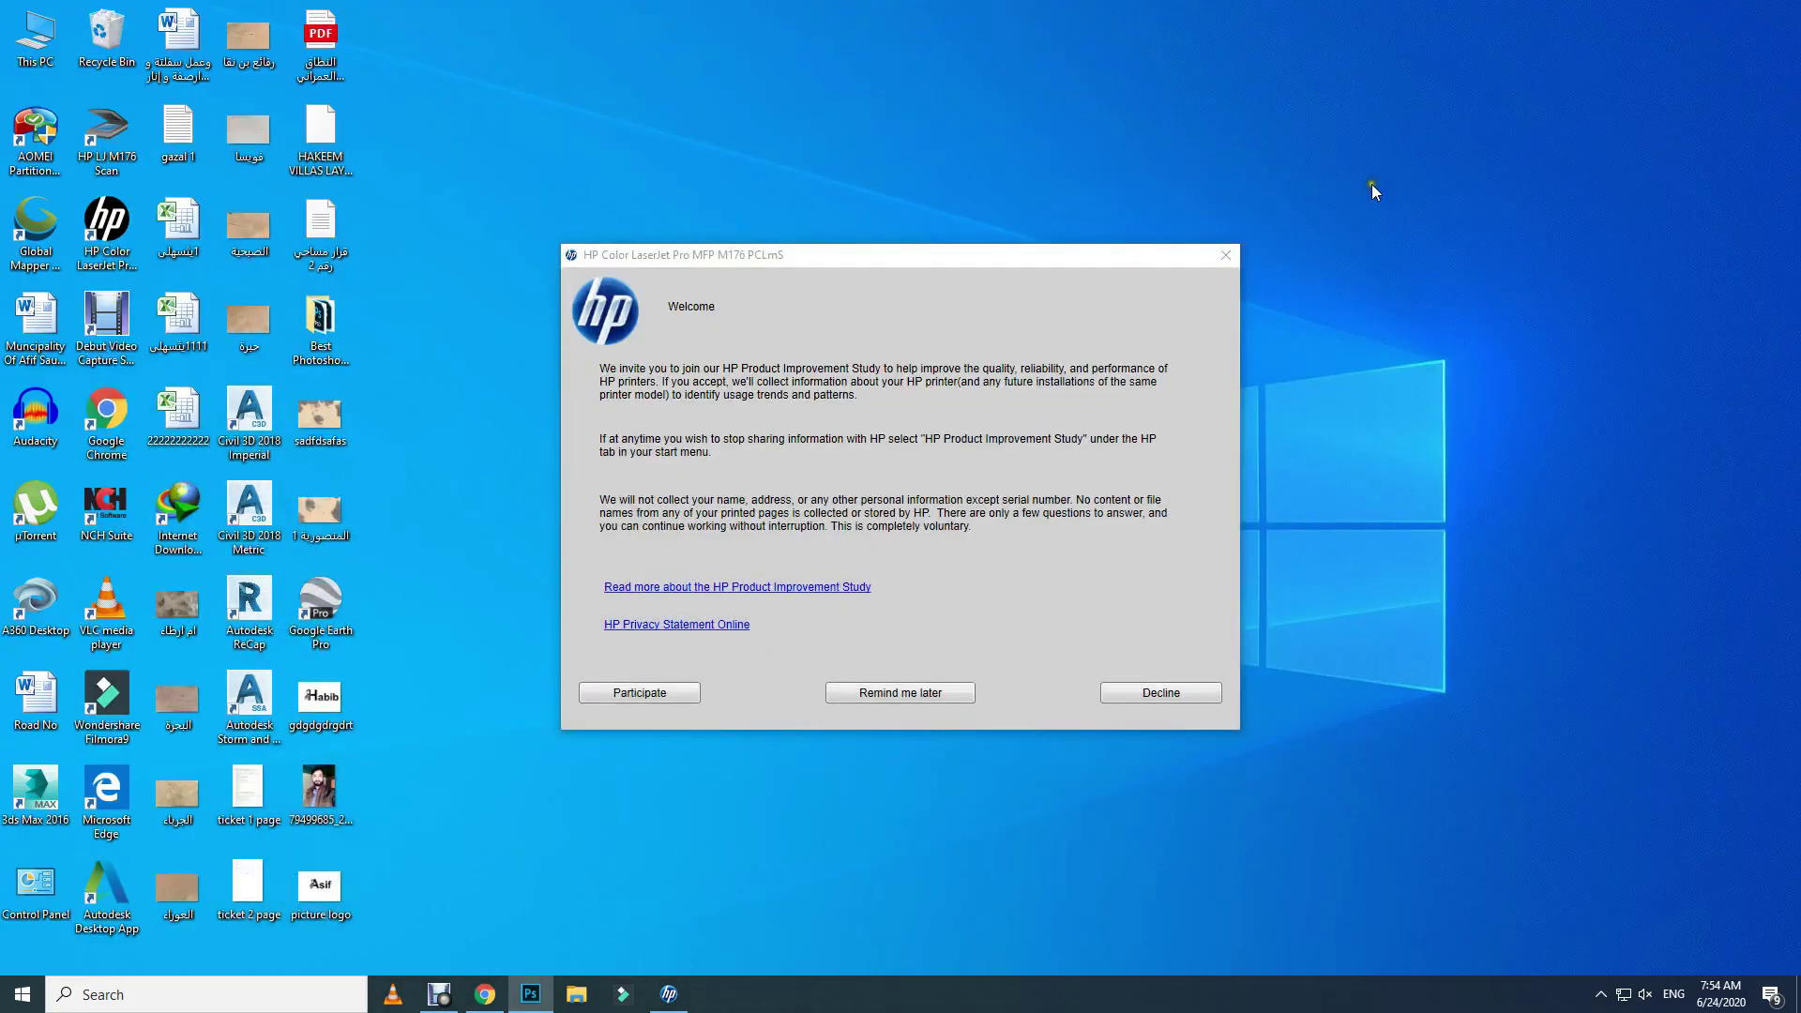
click(1220, 251)
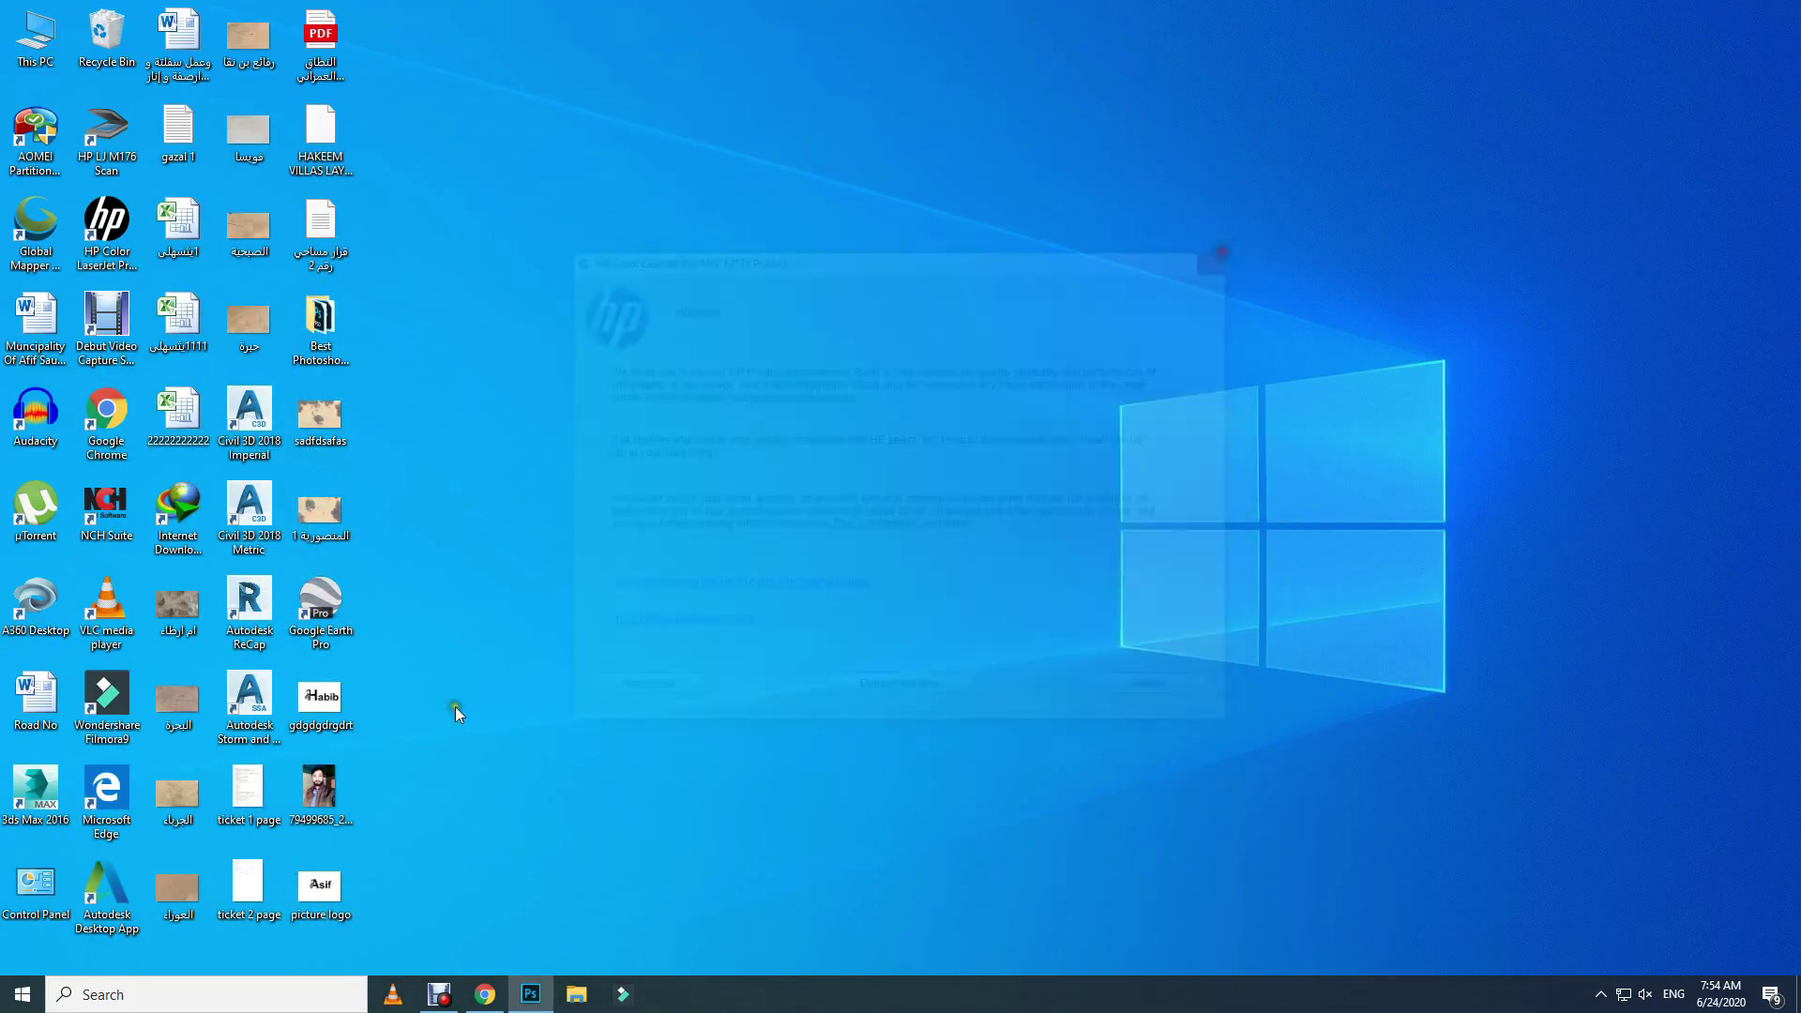
double_click(306, 899)
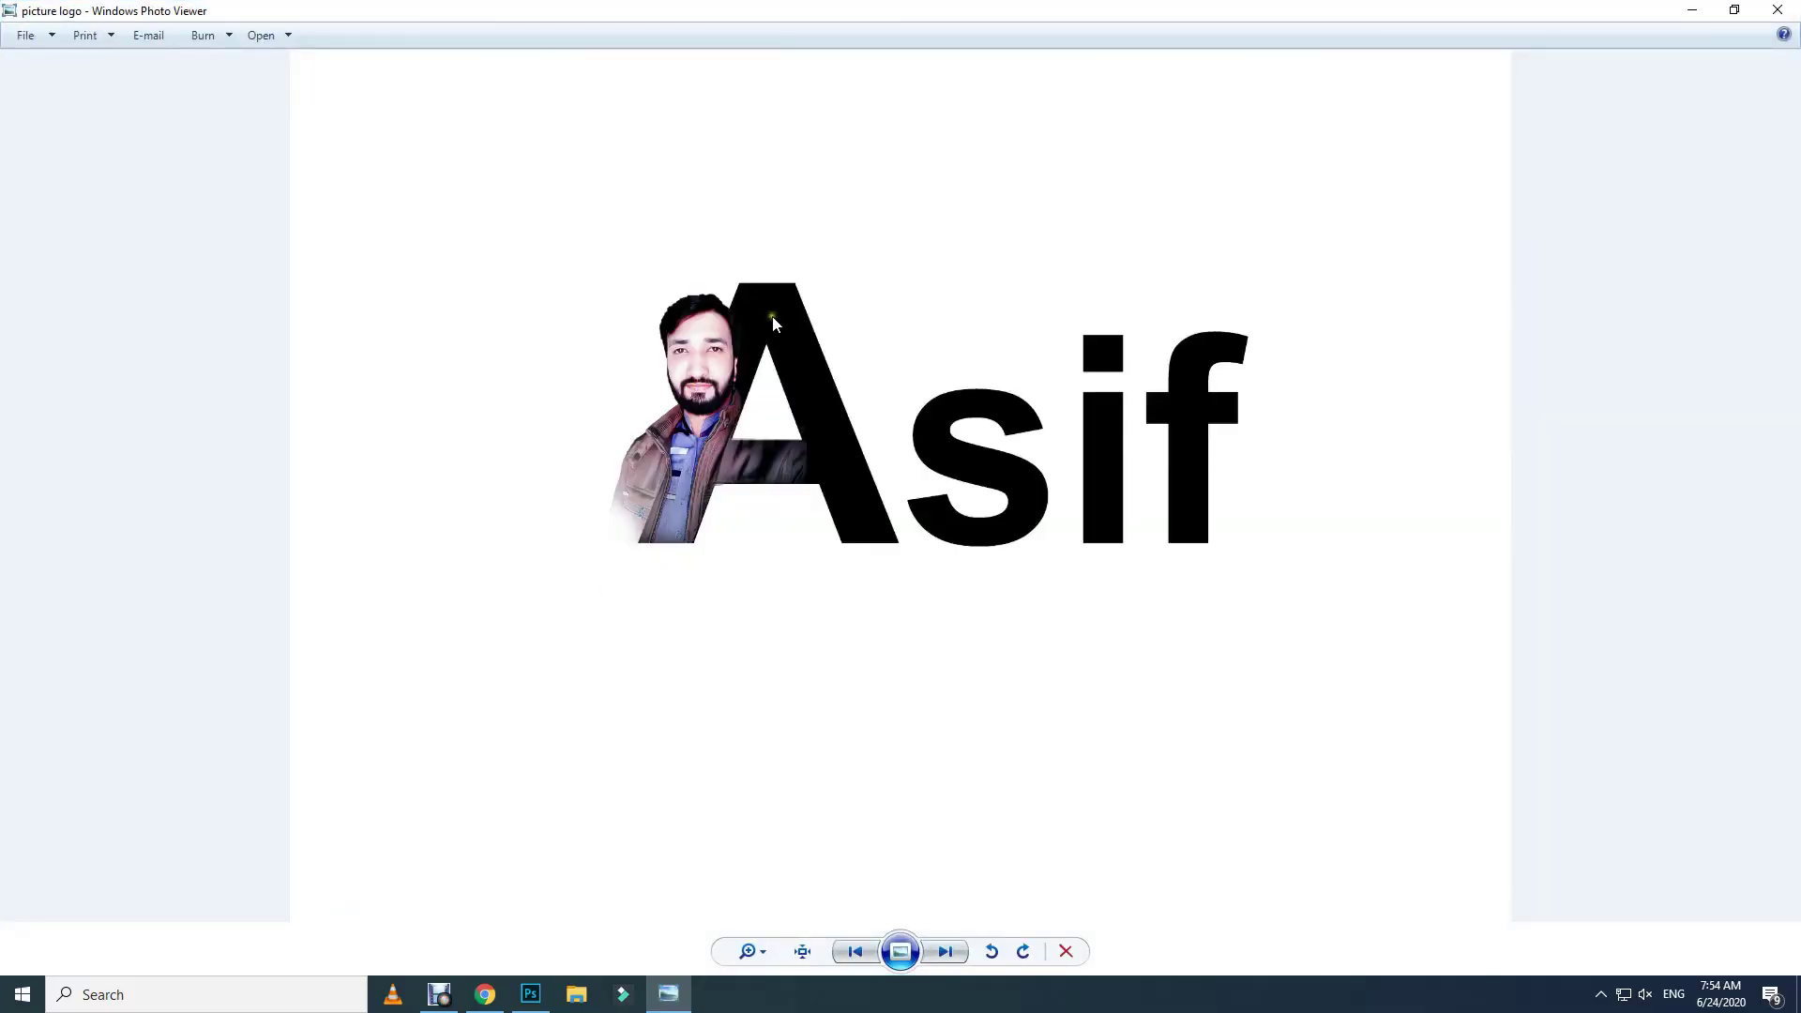